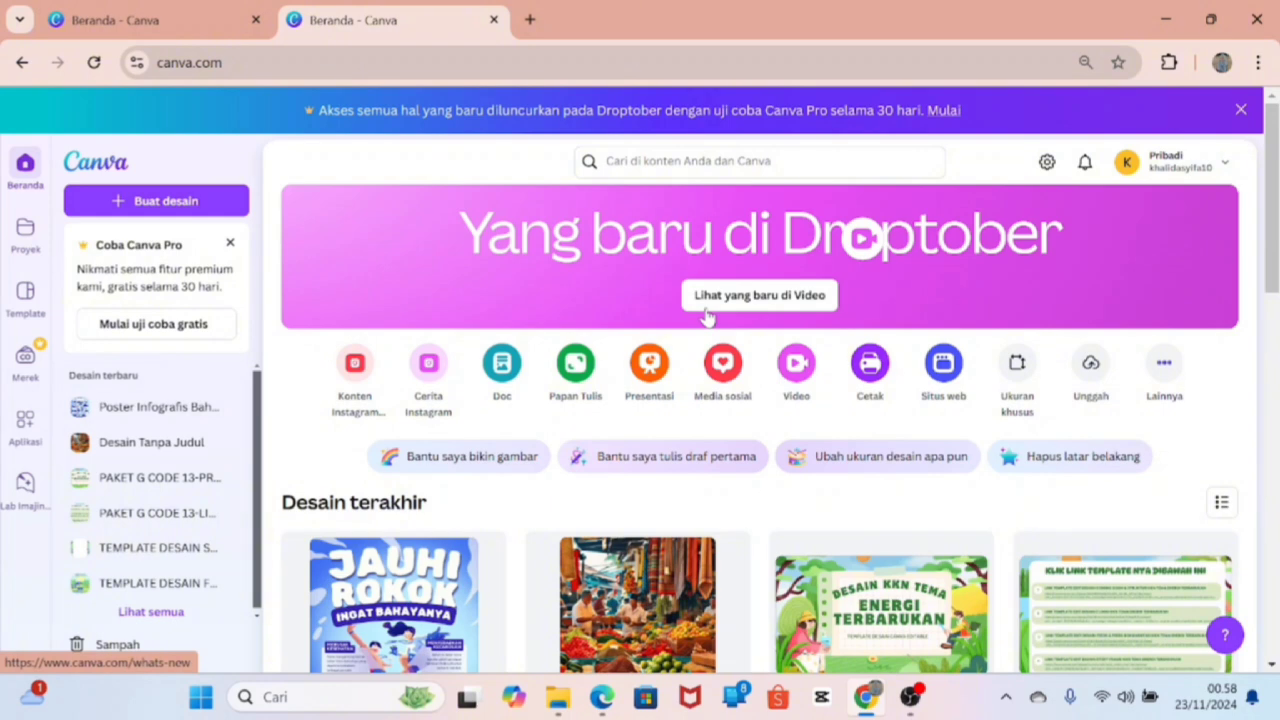
Search Canva for "poster" by reusing the recent search term.
click(606, 161)
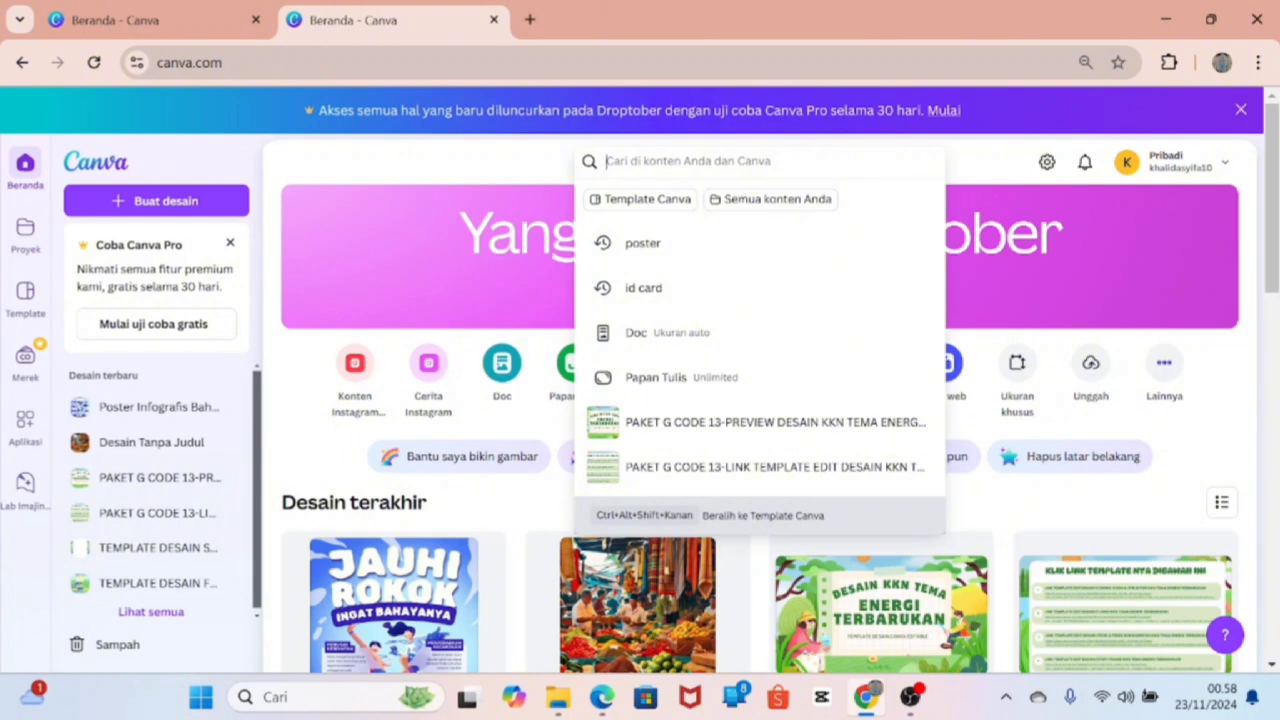
click(529, 152)
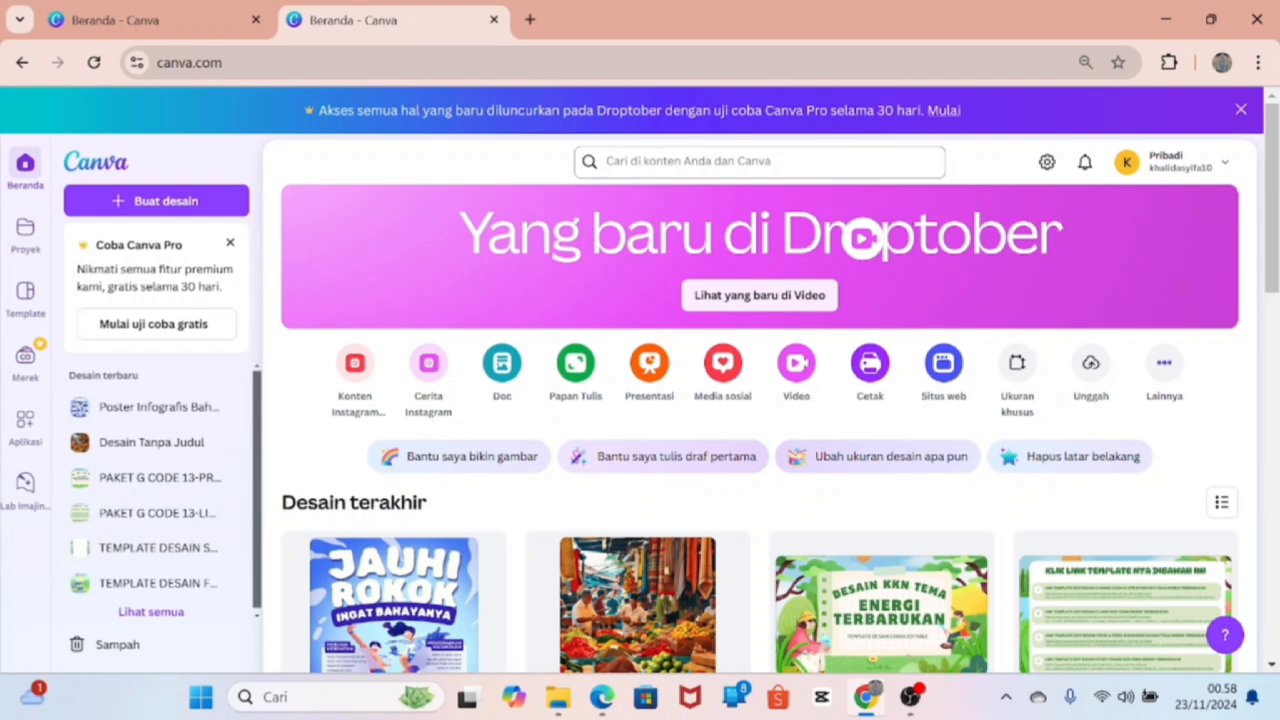
click(606, 161)
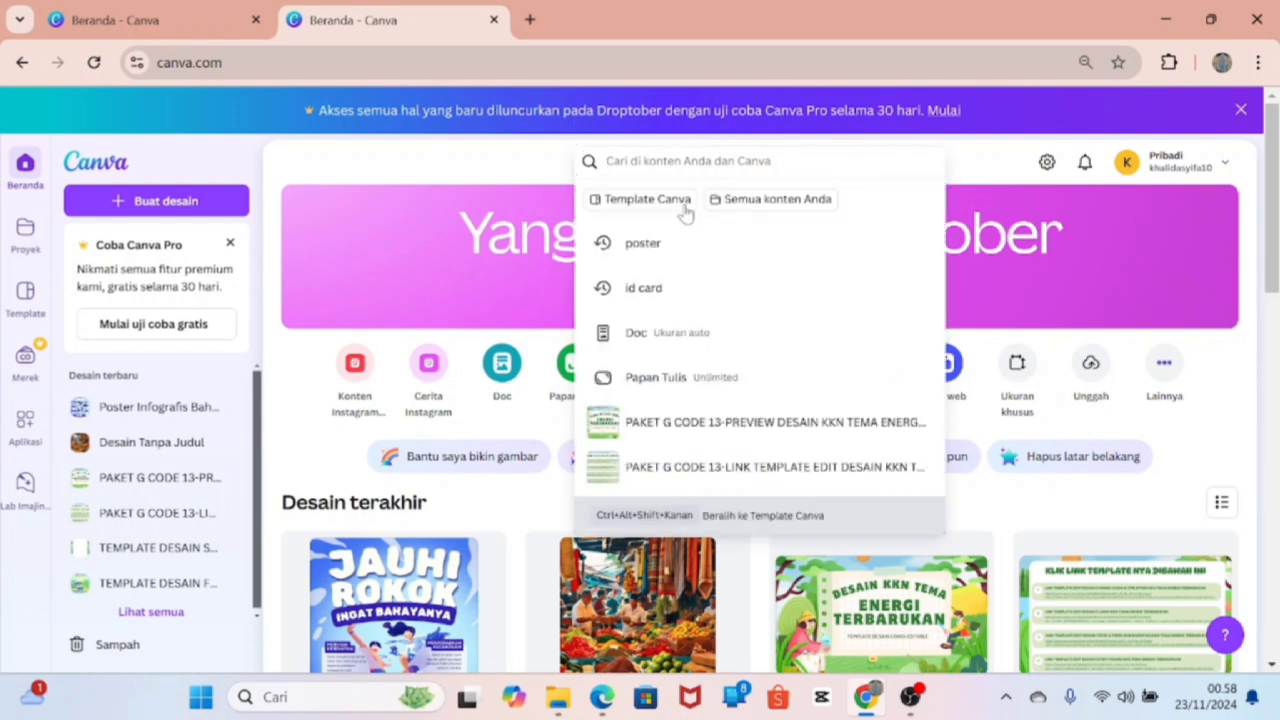
click(674, 243)
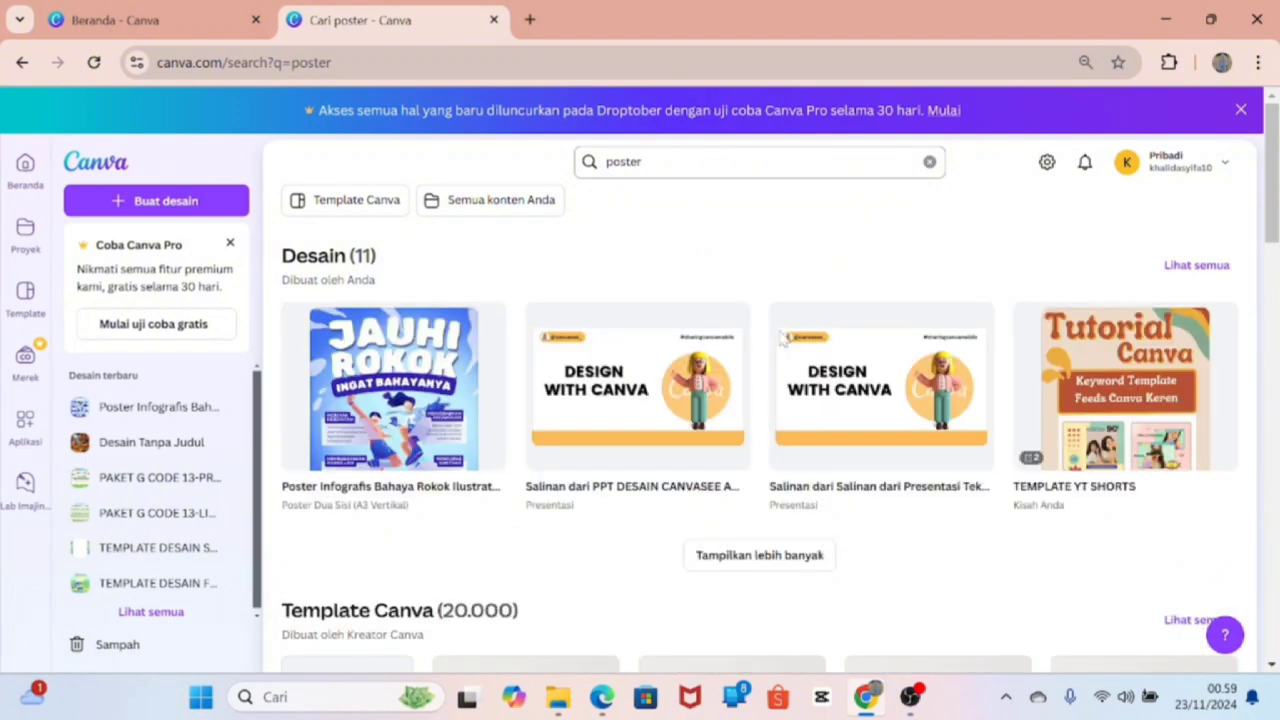
Browse the poster designs and Canva templates in the search results.
scroll(800, 380, down, 5)
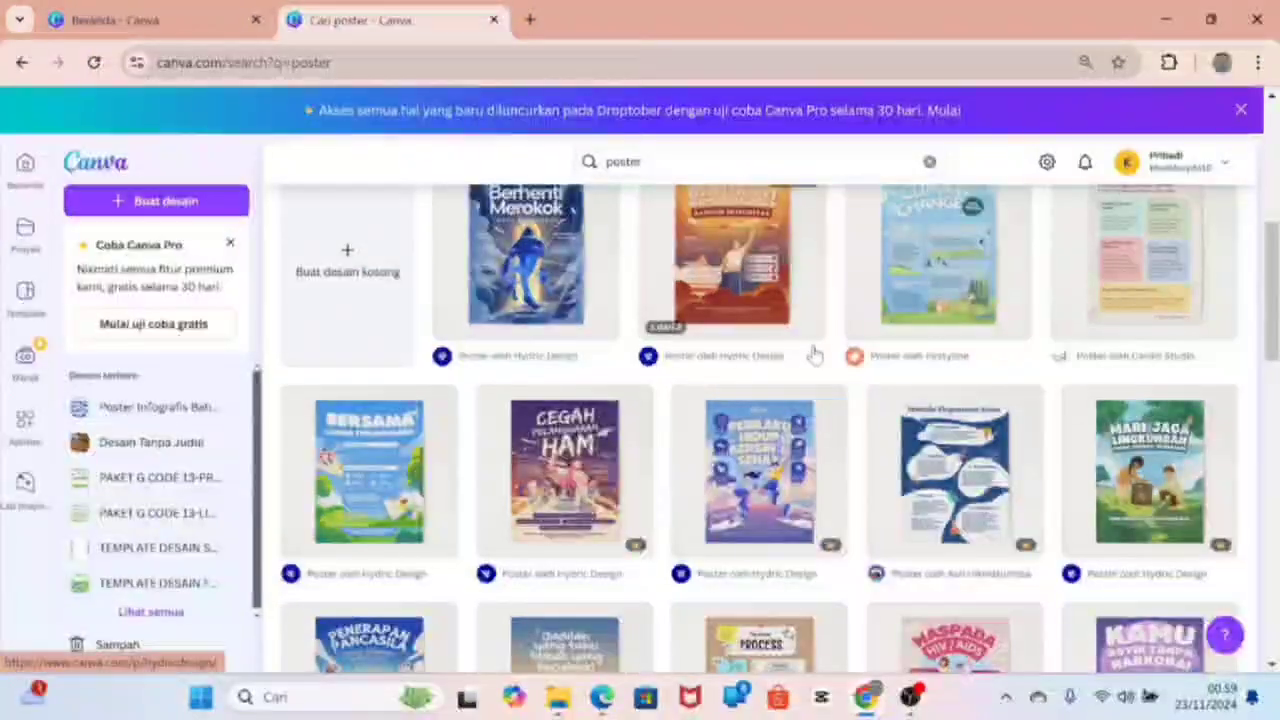
scroll(815, 355, up, 1)
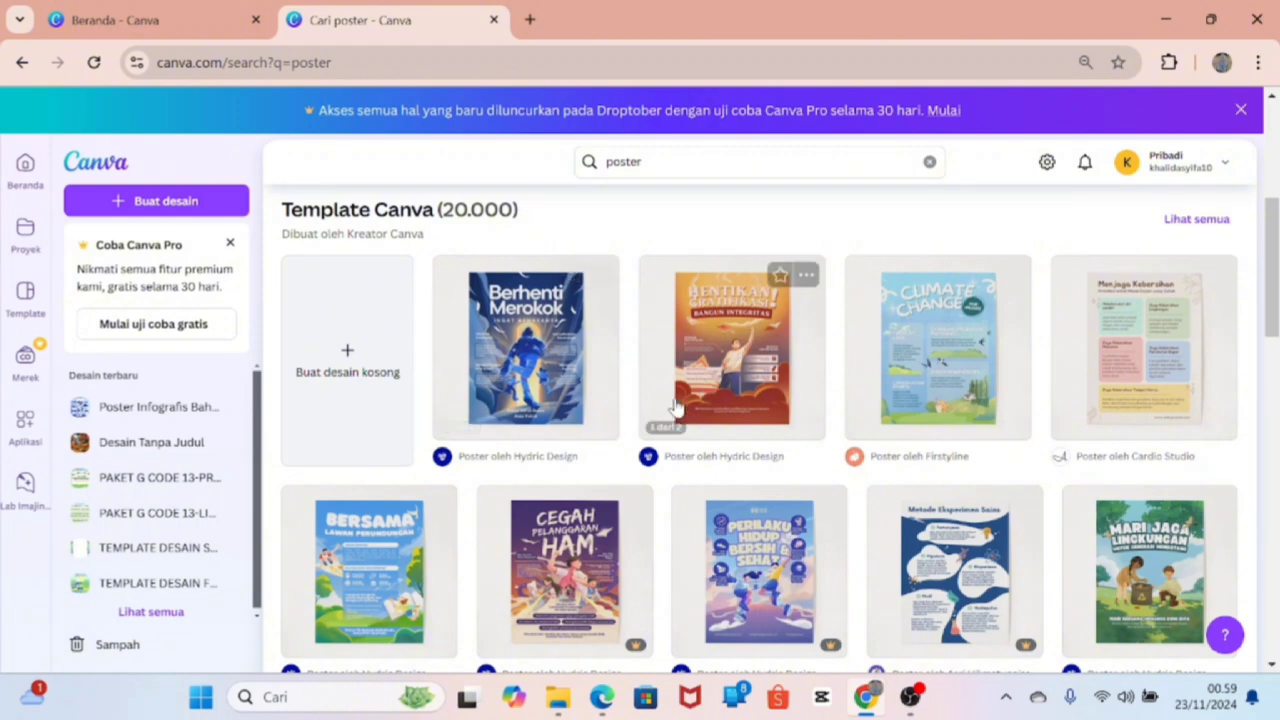
scroll(675, 408, down, 4)
scroll(677, 410, up, 2)
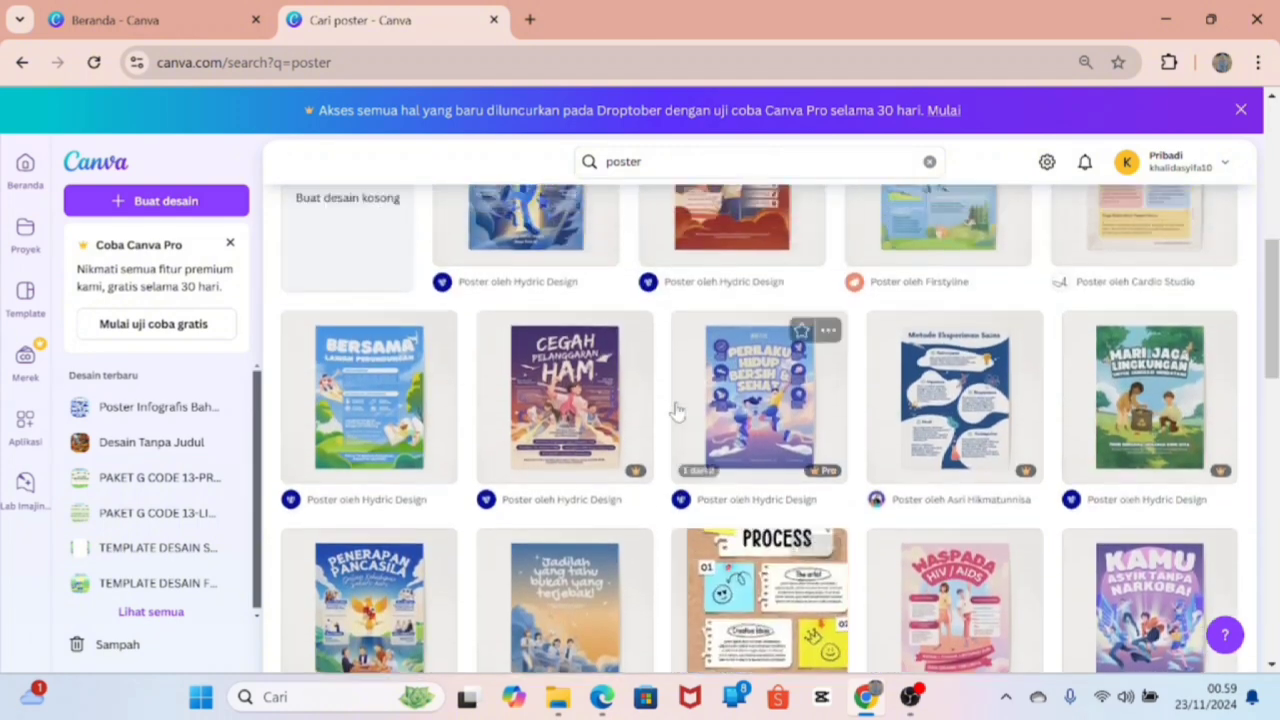
scroll(675, 410, up, 2)
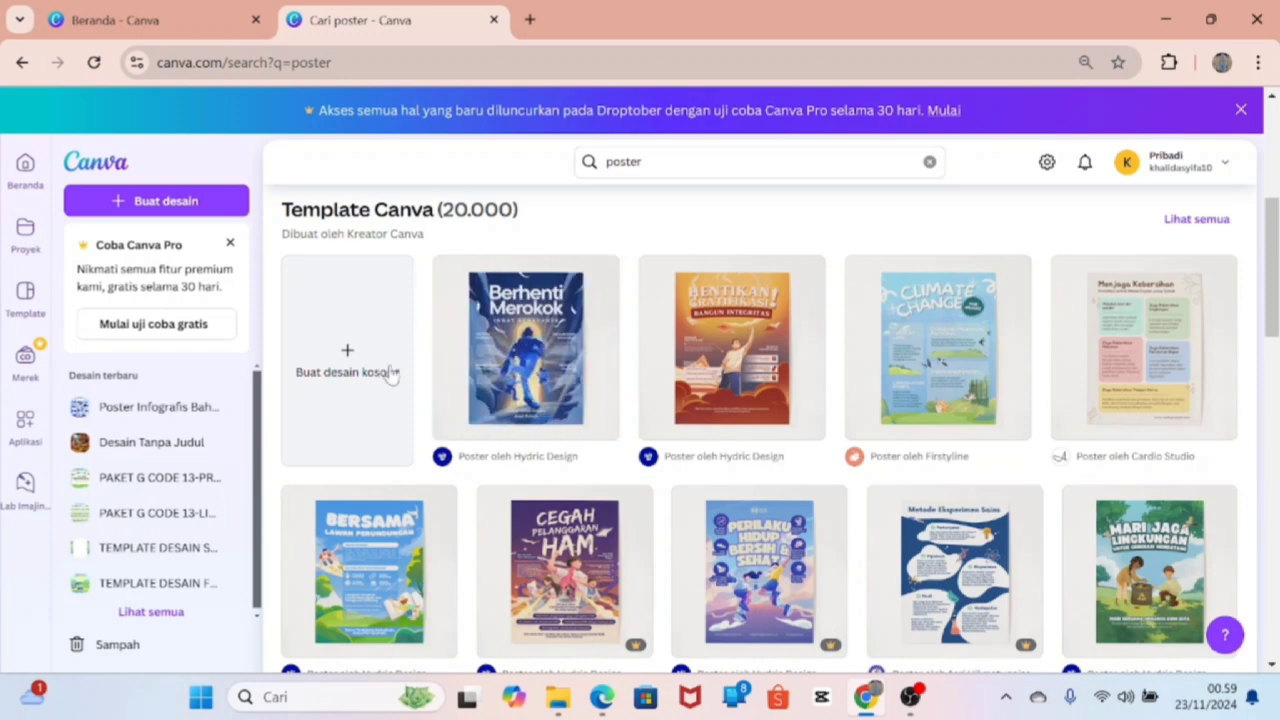
scroll(900, 472, down, 4)
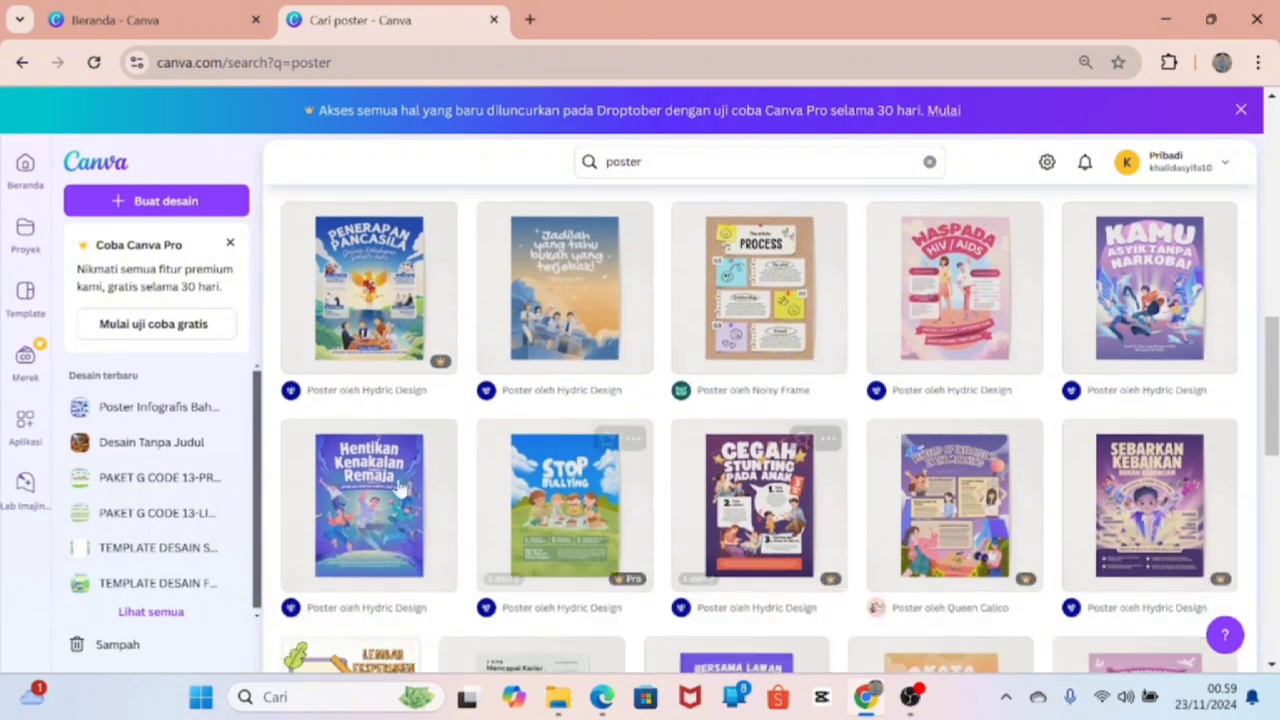
scroll(755, 353, up, 5)
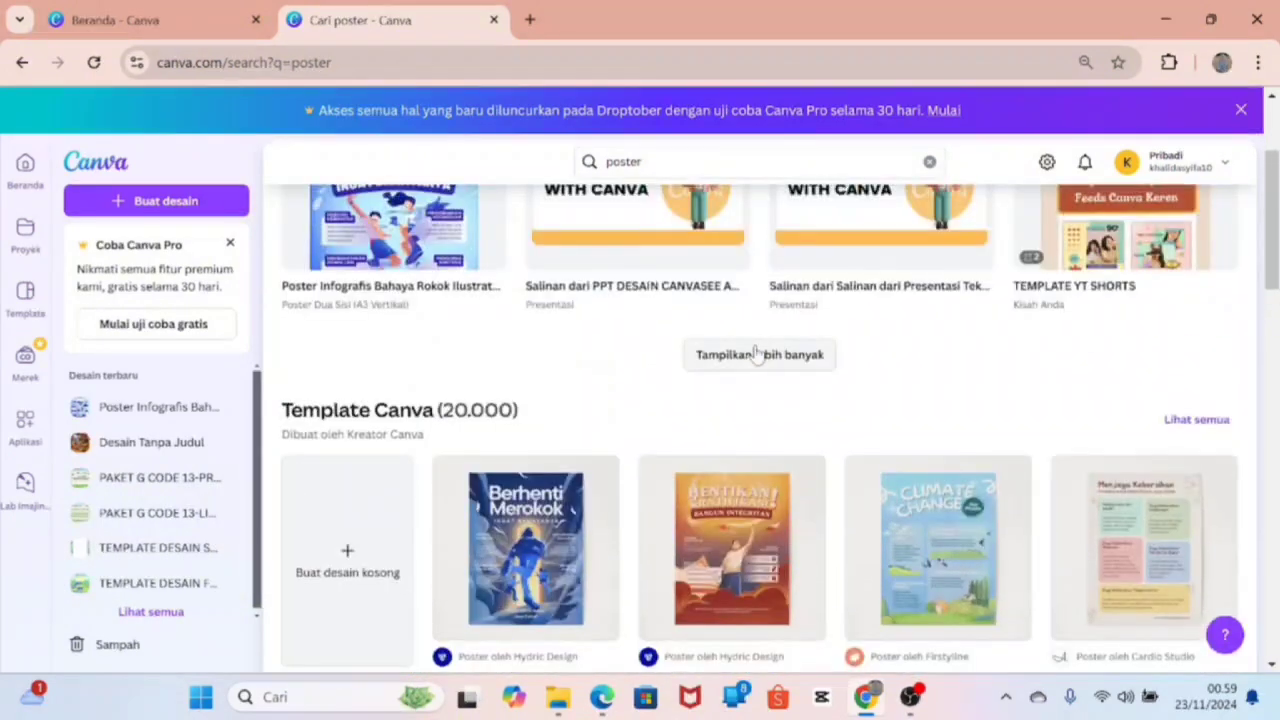
scroll(740, 400, down, 2)
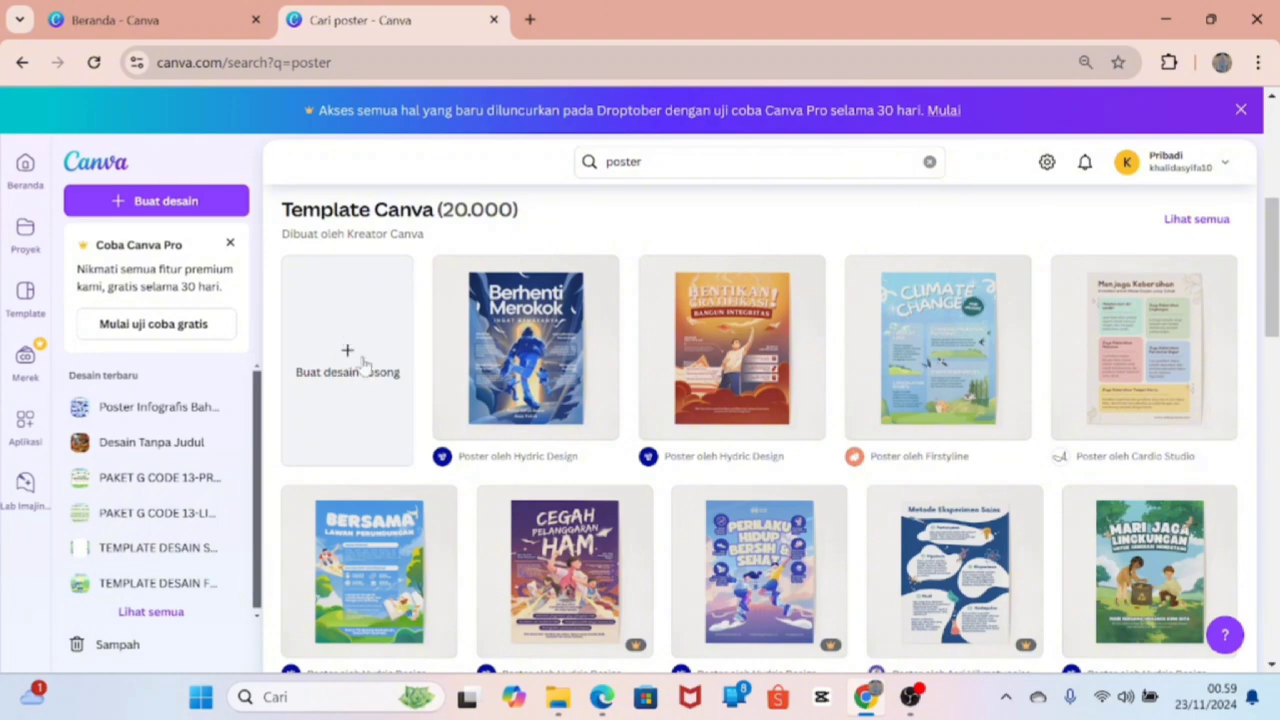
scroll(680, 461, down, 4)
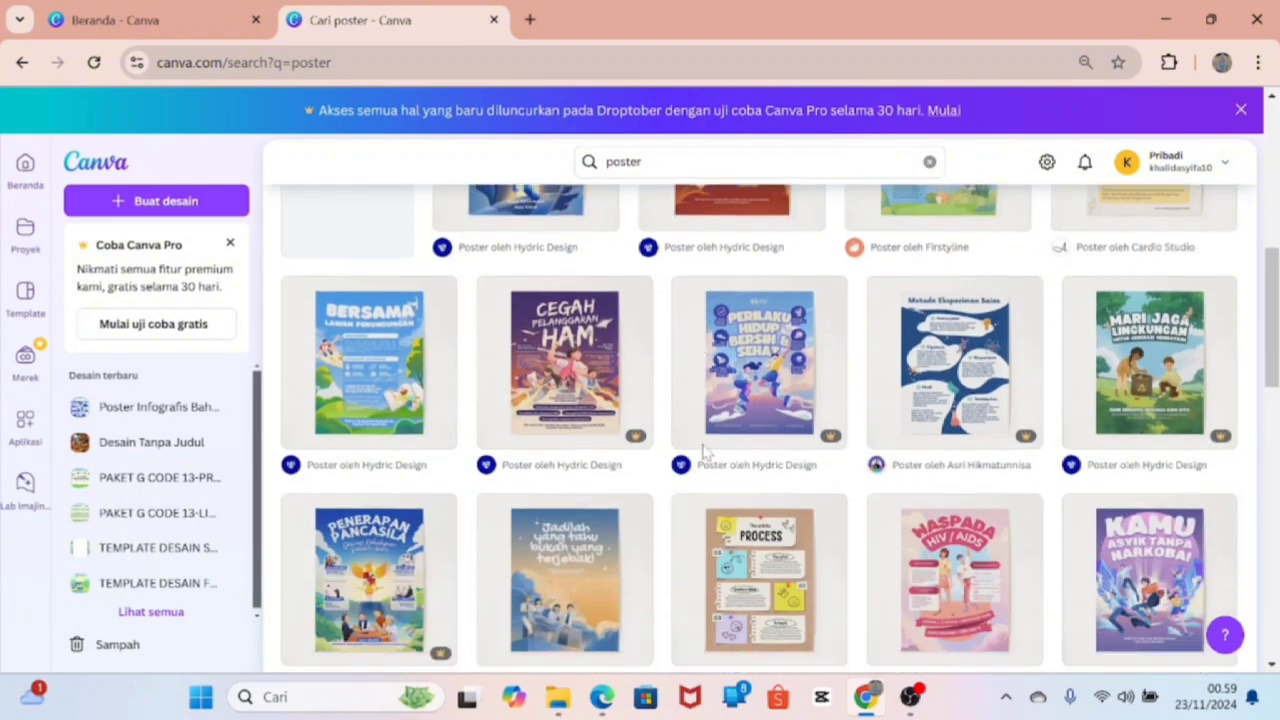
scroll(684, 461, down, 5)
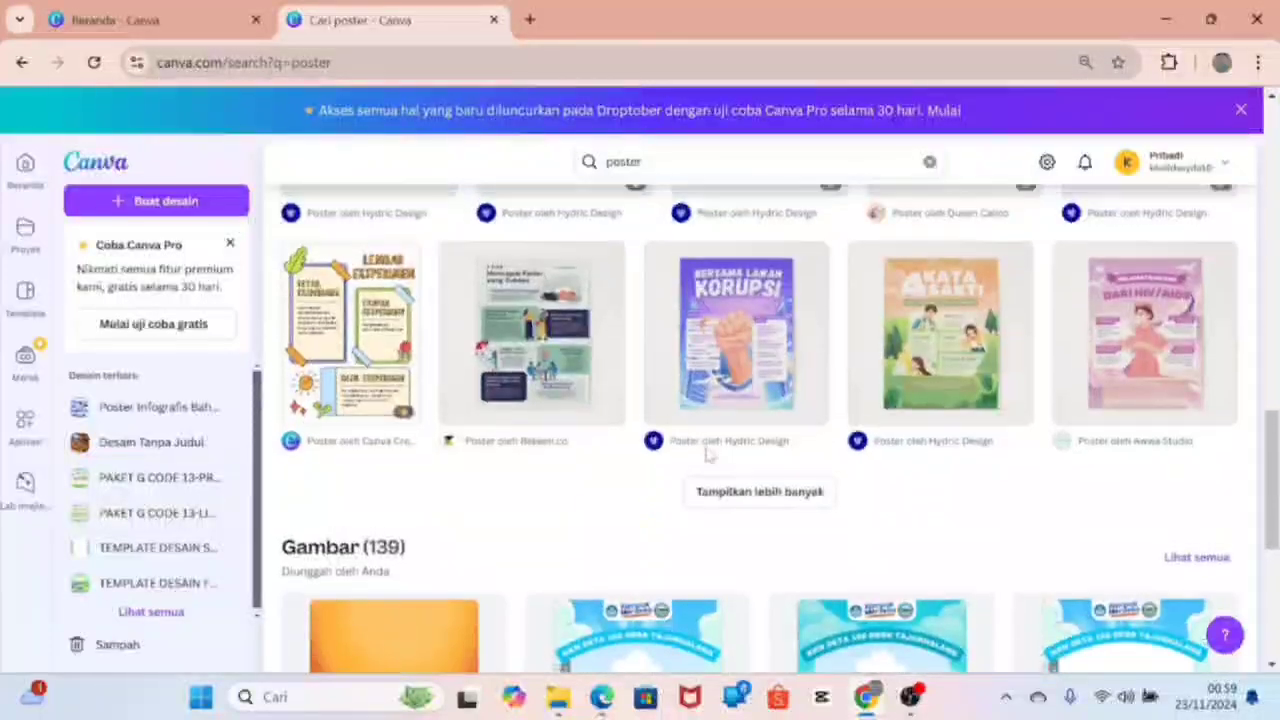
scroll(706, 446, up, 4)
scroll(706, 452, up, 3)
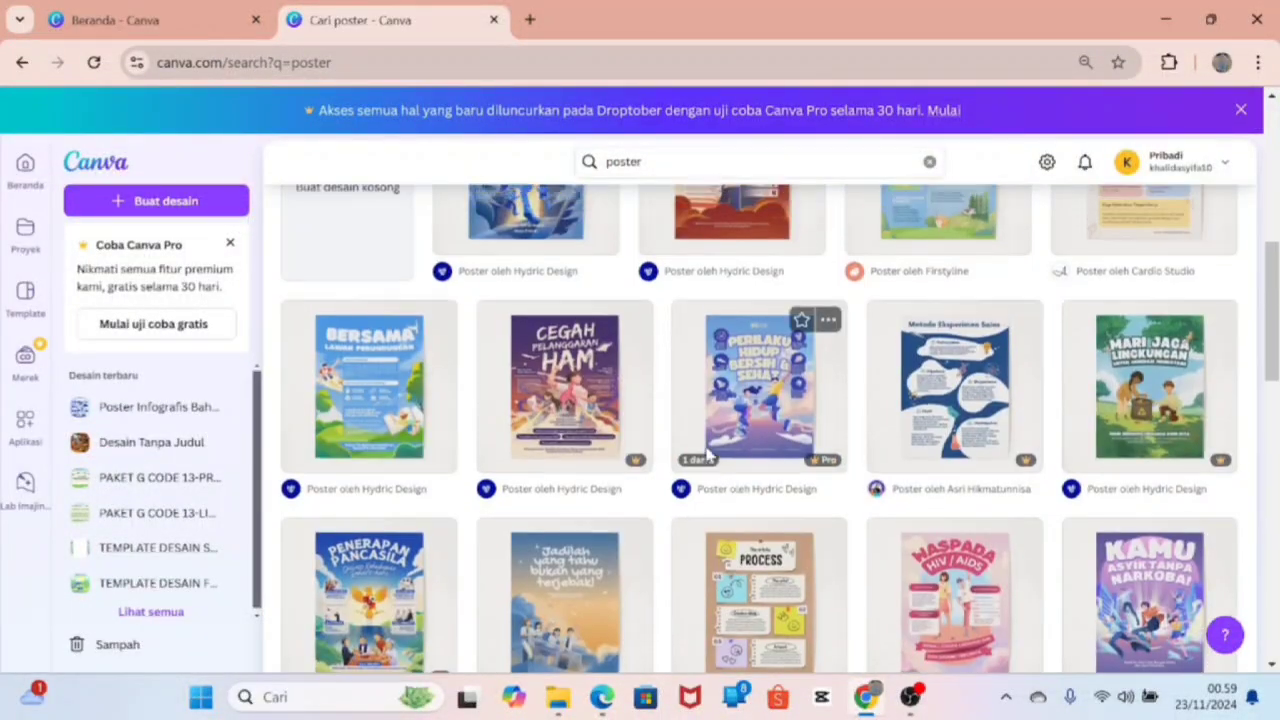
scroll(706, 456, up, 3)
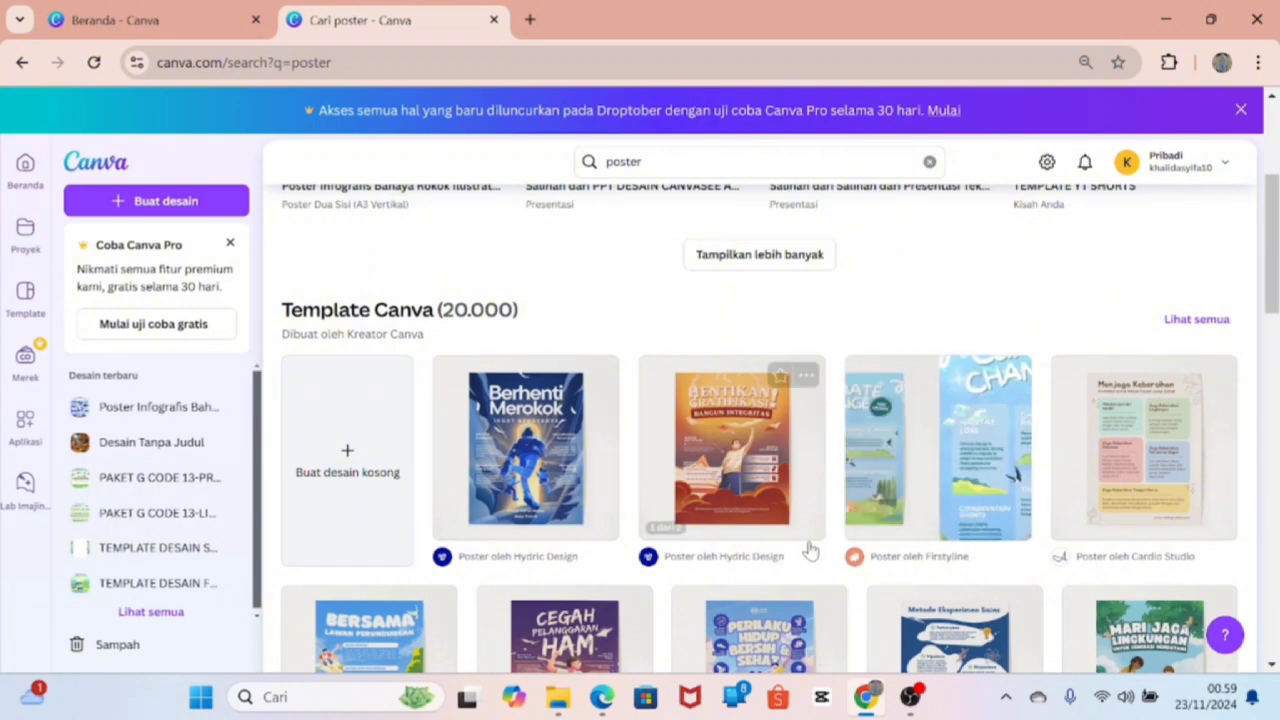
scroll(765, 525, down, 2)
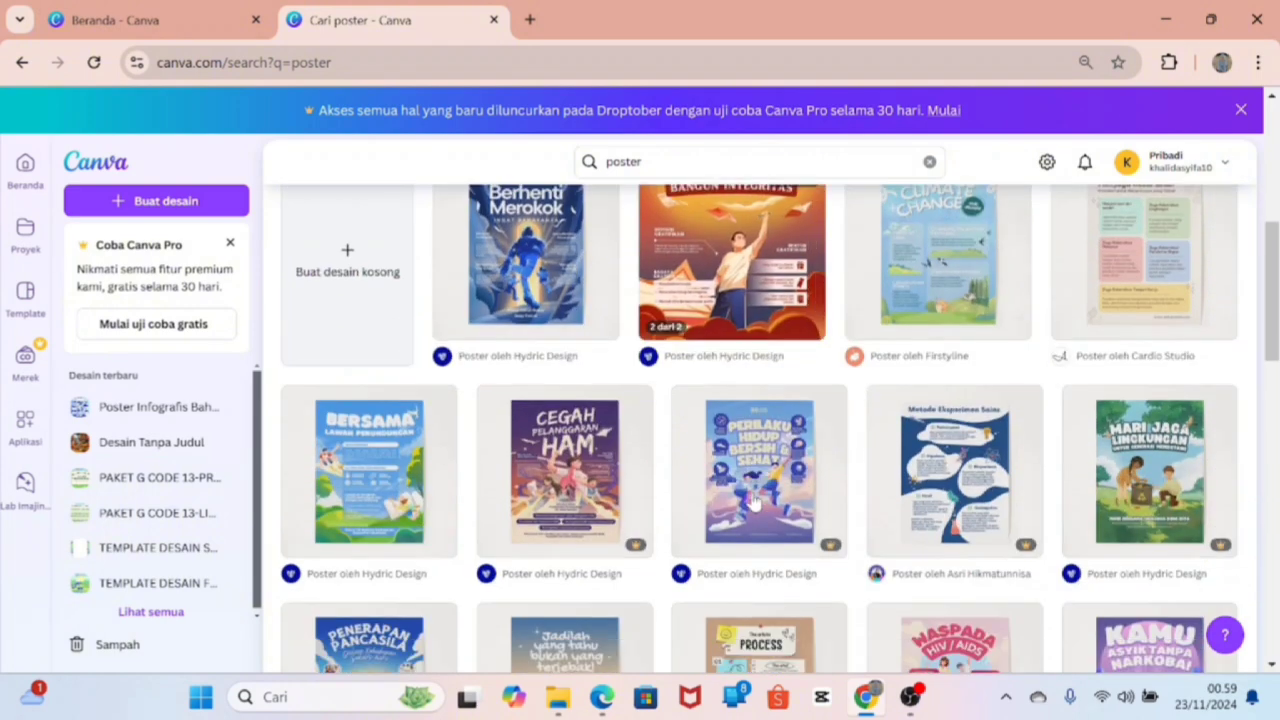
Preview the blue and green anti-bullying infographic poster template, then close the preview.
click(386, 503)
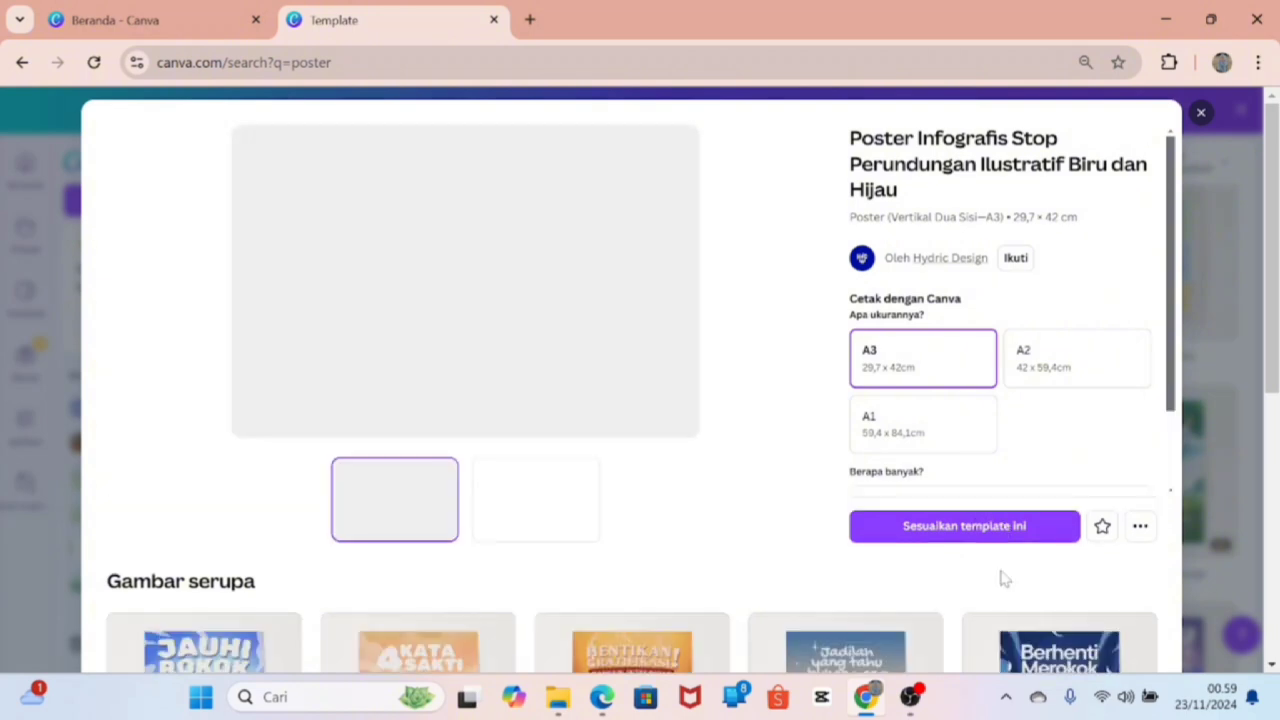
click(1200, 114)
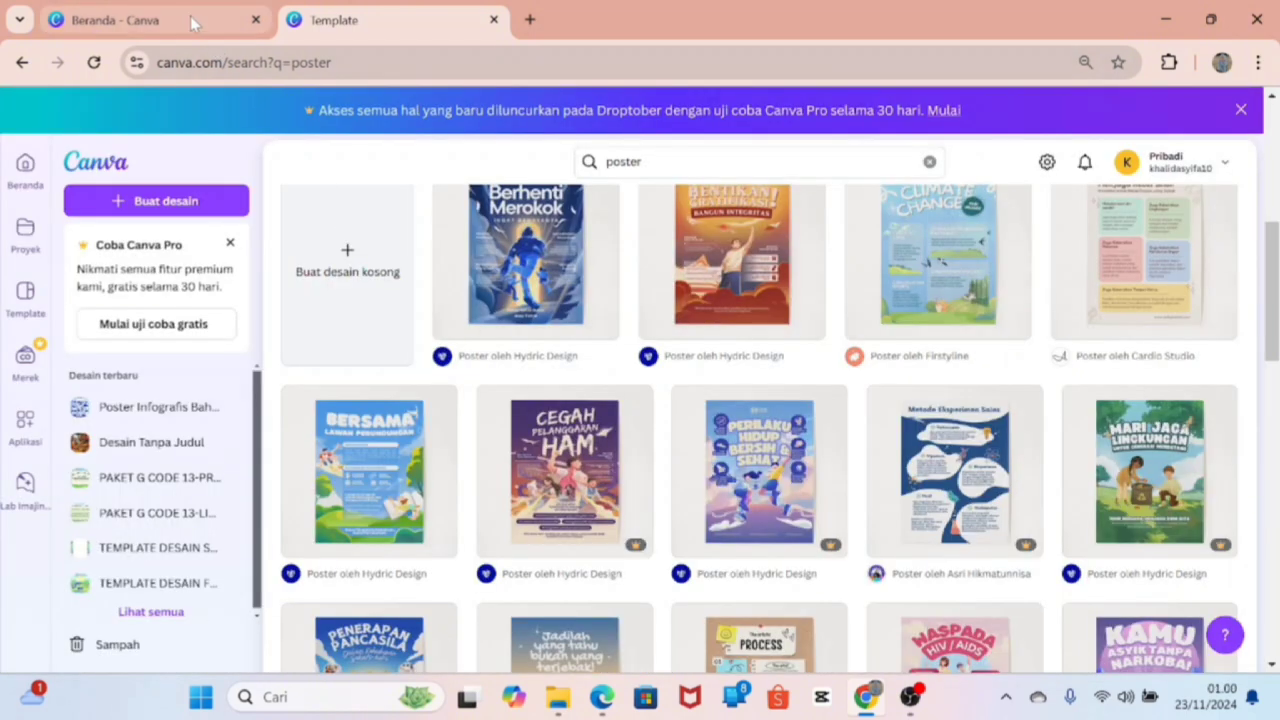
Switch to the other open Canva home page, review its search suggestions and dismiss them.
click(95, 12)
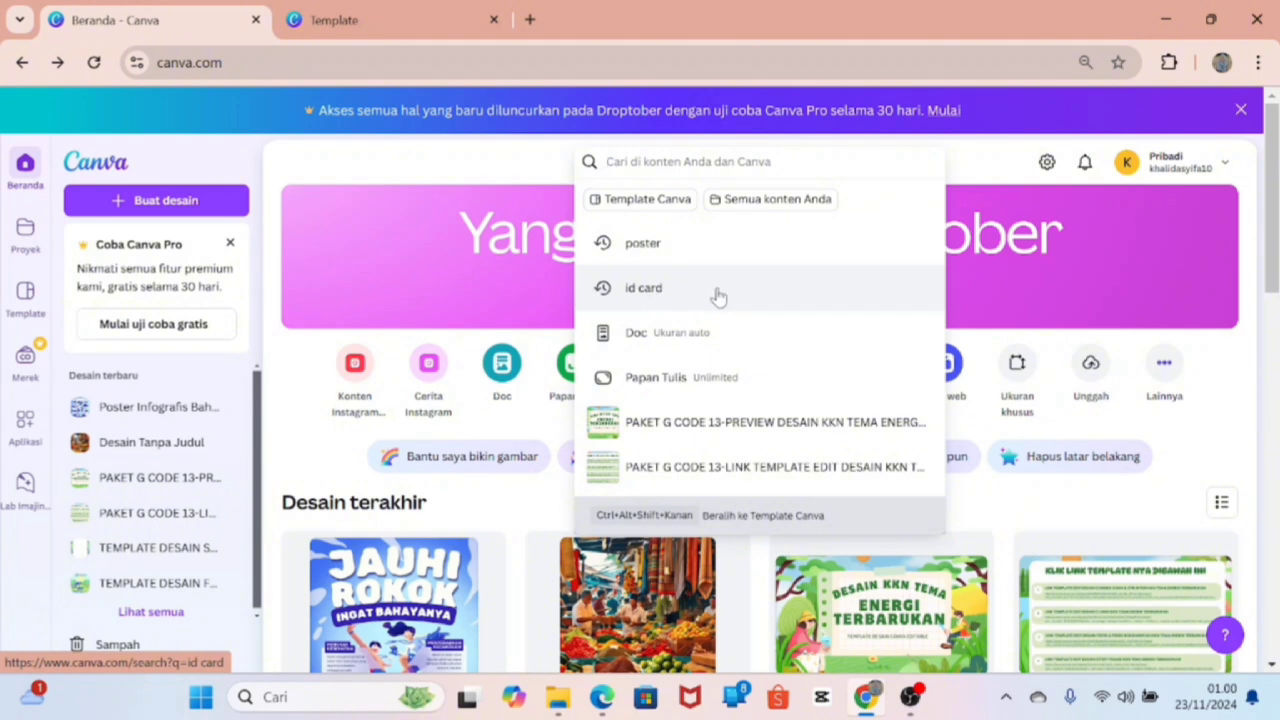
key(Down)
key(Down)
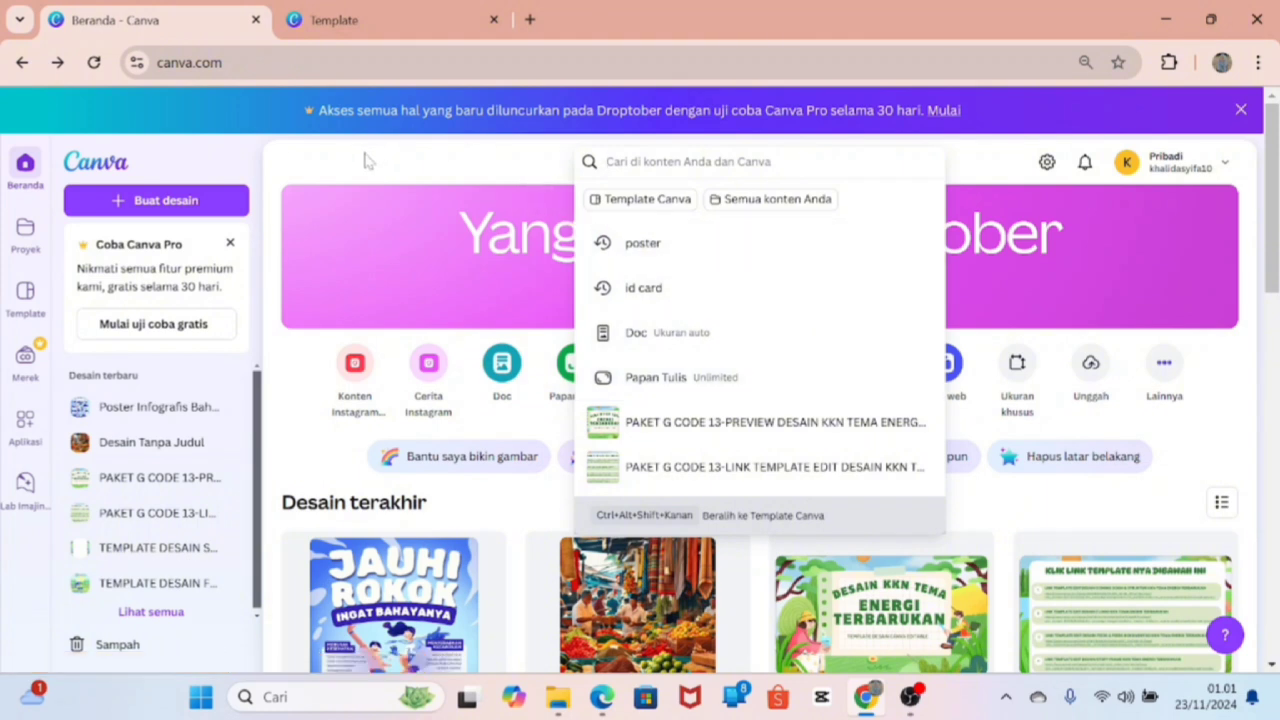
click(262, 167)
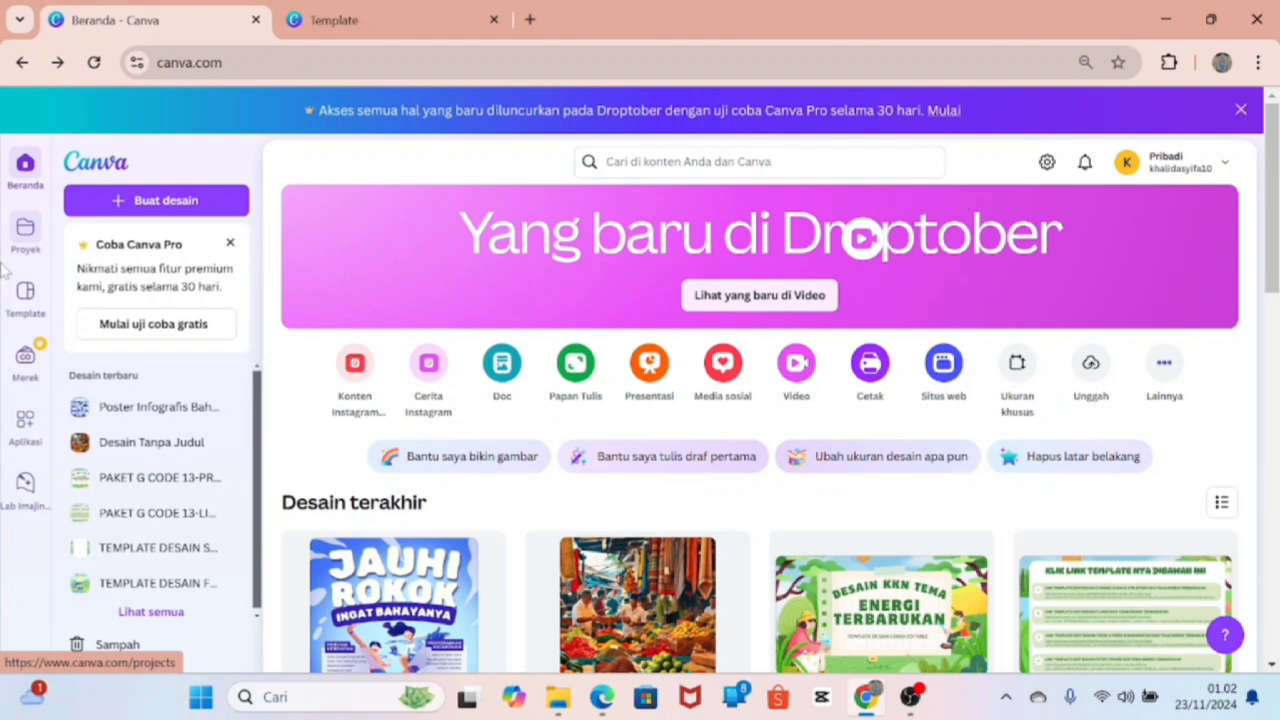
Open the projects page (Proyek) and look through its recent designs, folders, designs and images.
click(25, 236)
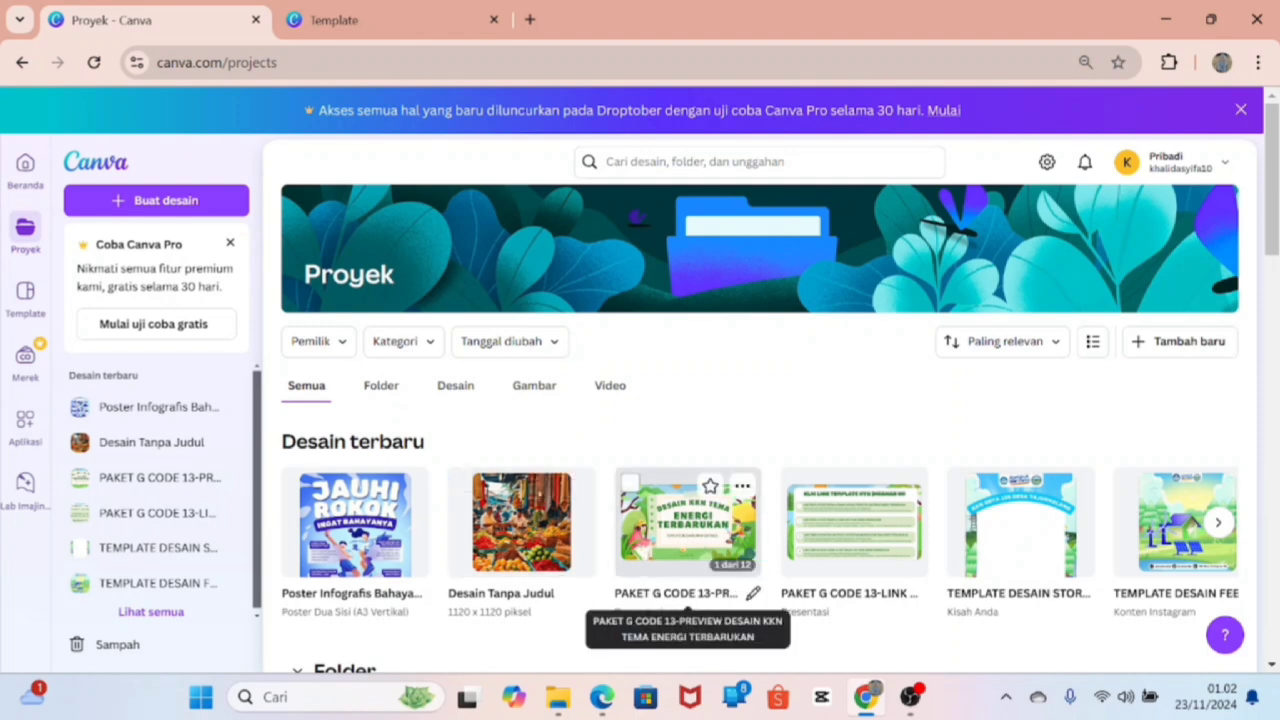
scroll(798, 521, down, 2)
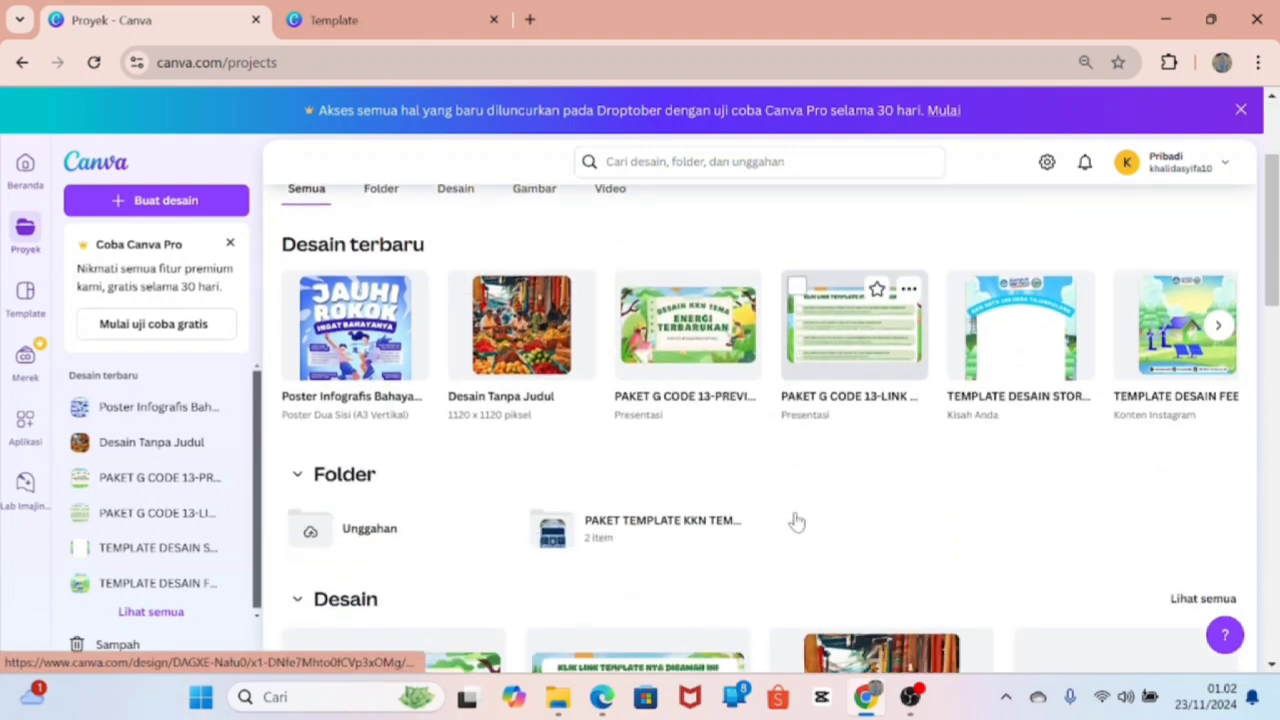
scroll(798, 521, up, 1)
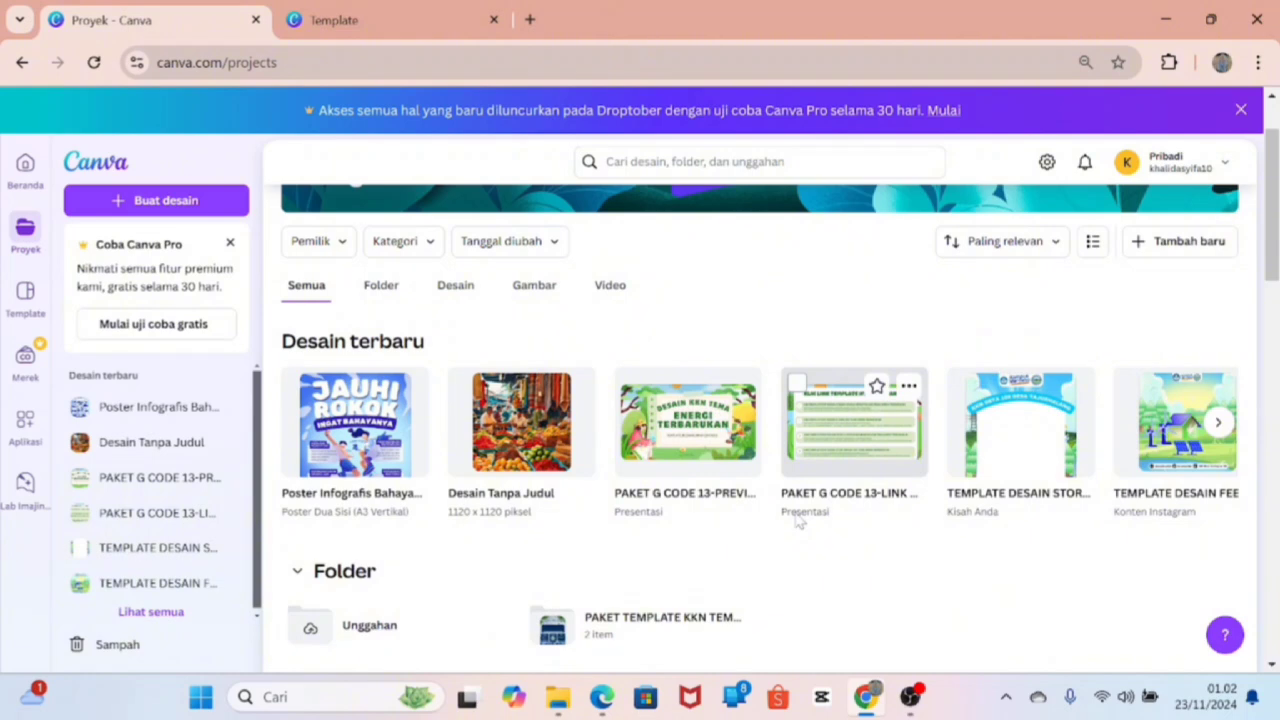
scroll(798, 521, down, 5)
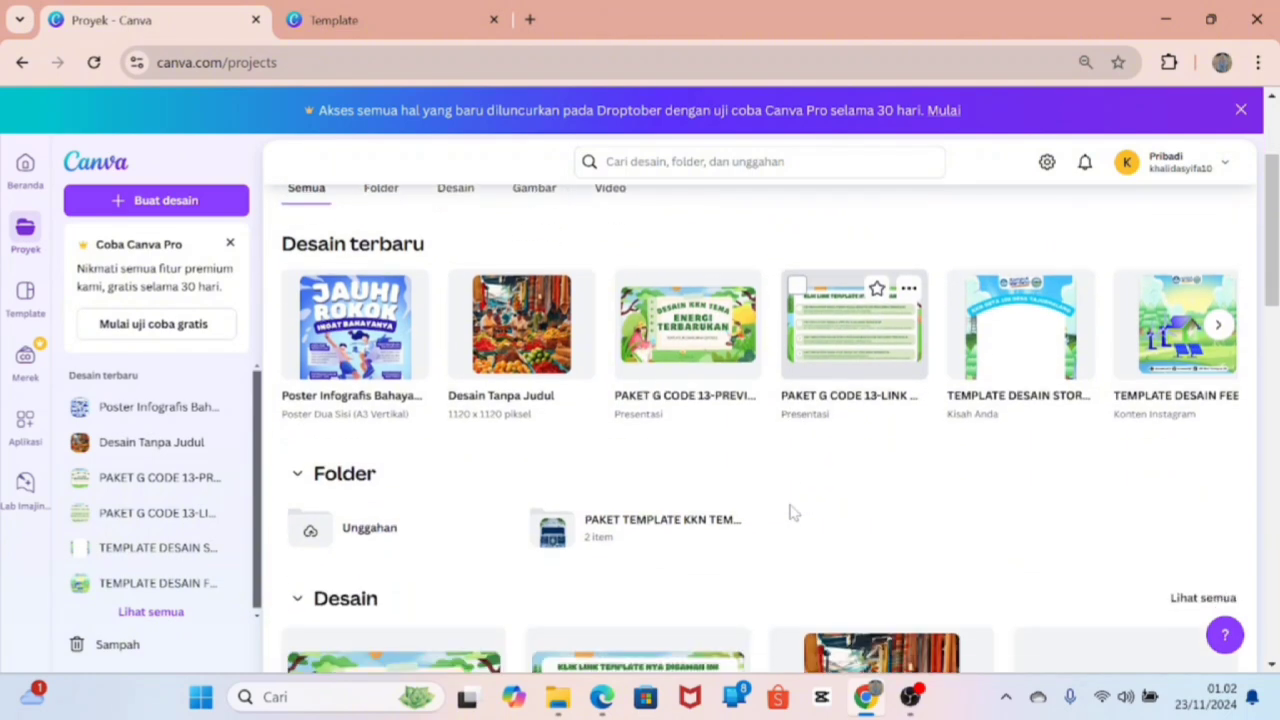
scroll(790, 512, down, 3)
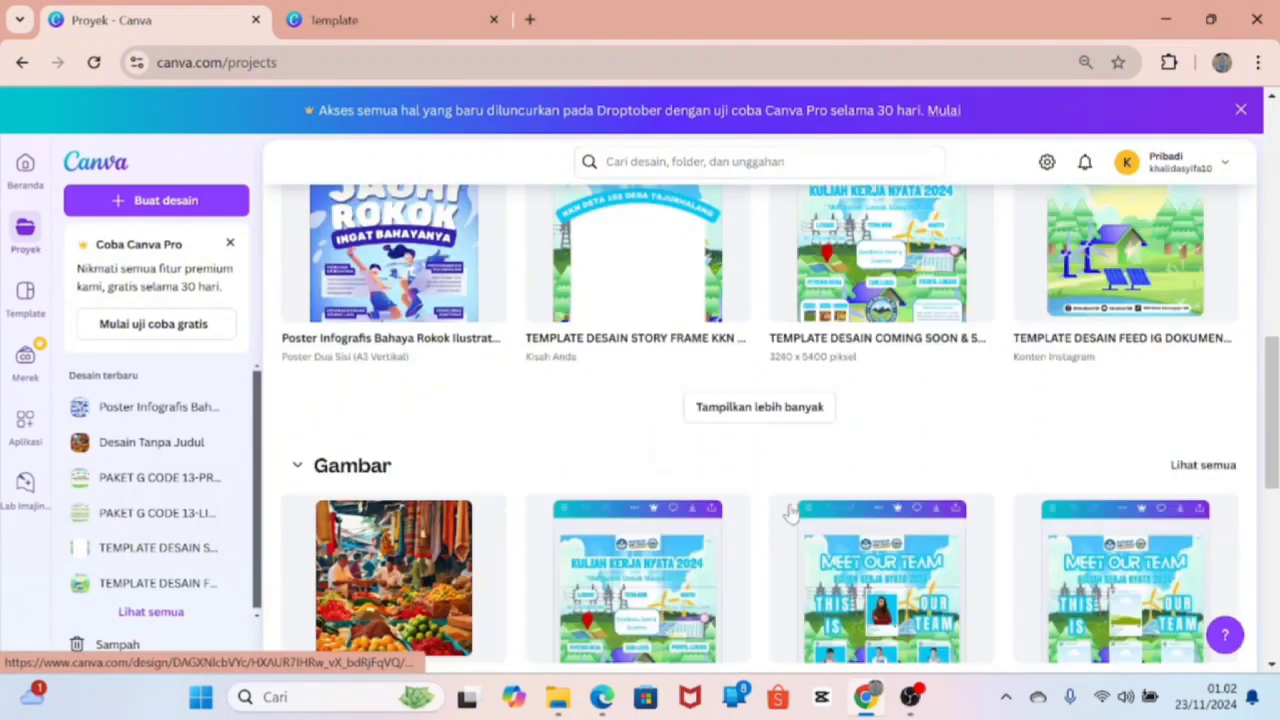
scroll(790, 512, up, 5)
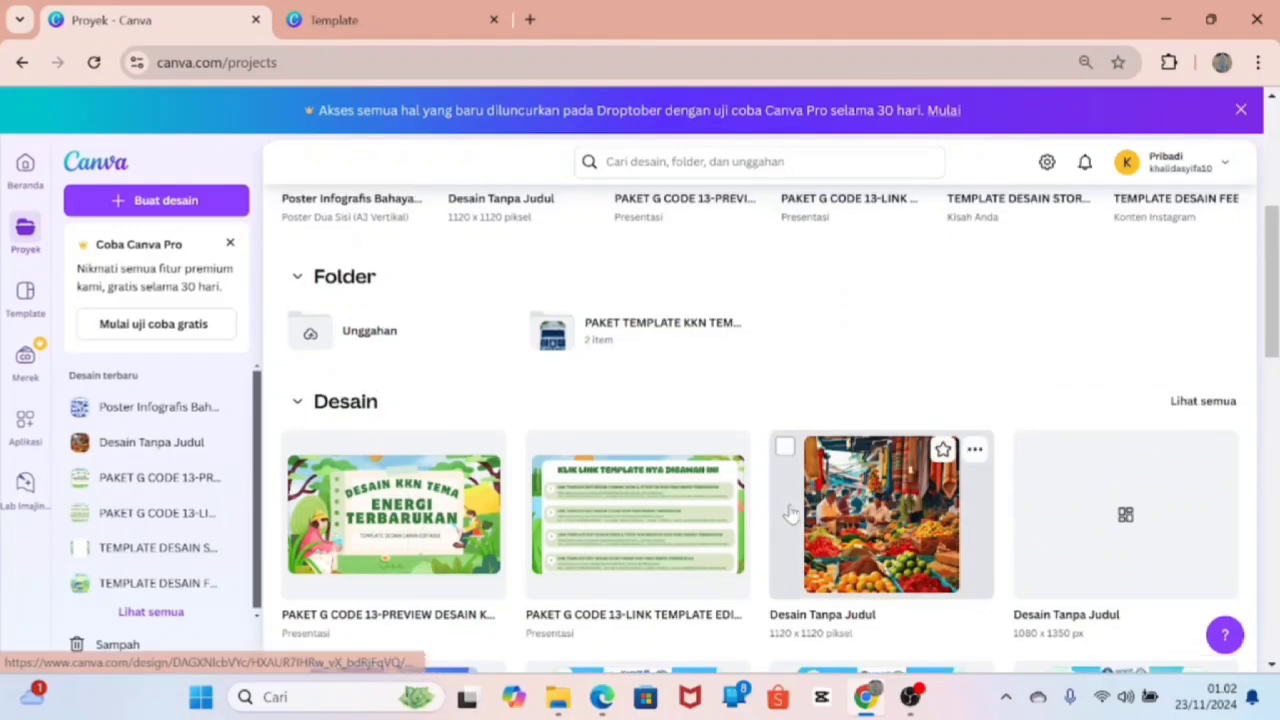
scroll(790, 512, up, 4)
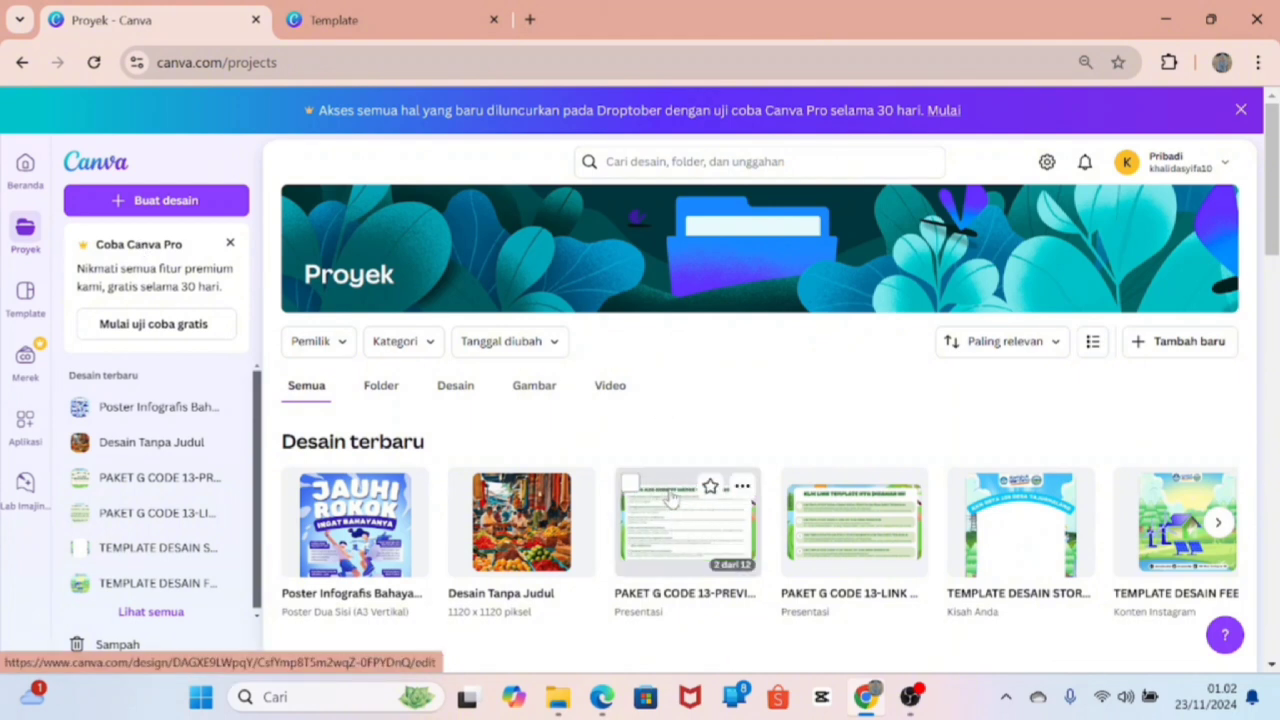
Open the template library (Template) and browse the template types, the Untuk Anda recommendations and the Acara Mendatang section.
click(27, 300)
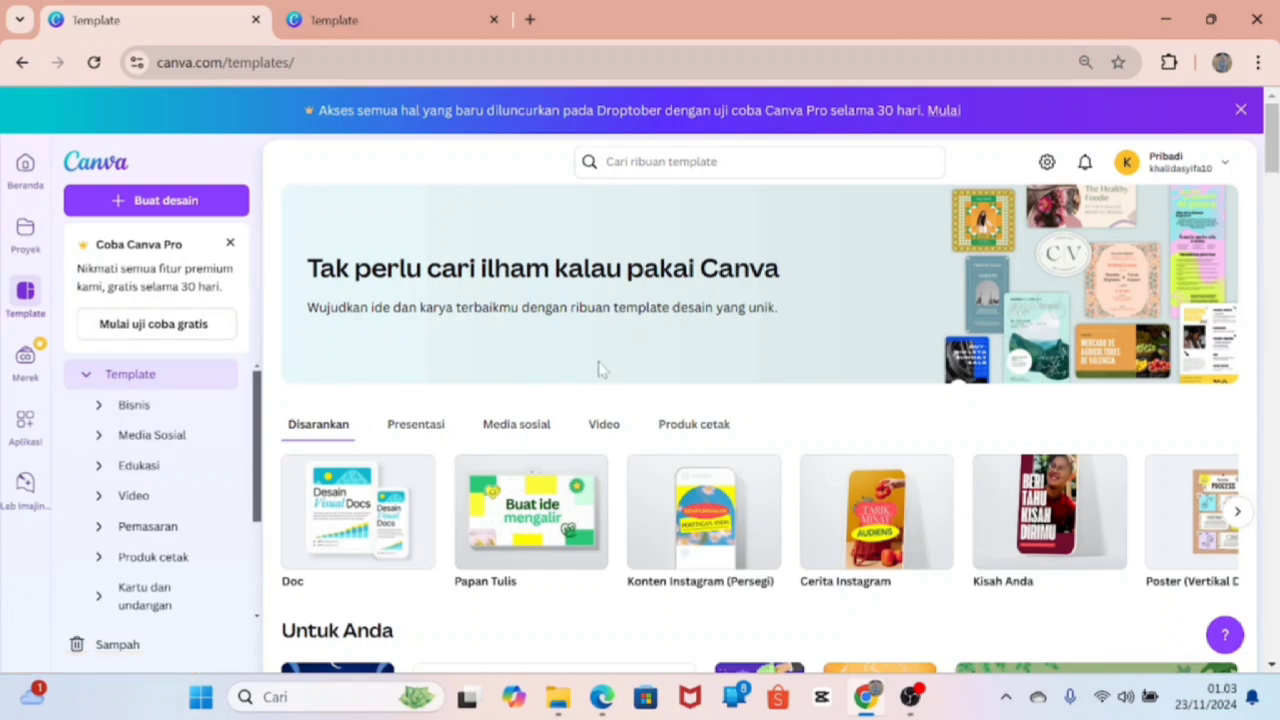
scroll(600, 366, down, 3)
scroll(600, 369, down, 1)
scroll(595, 366, up, 2)
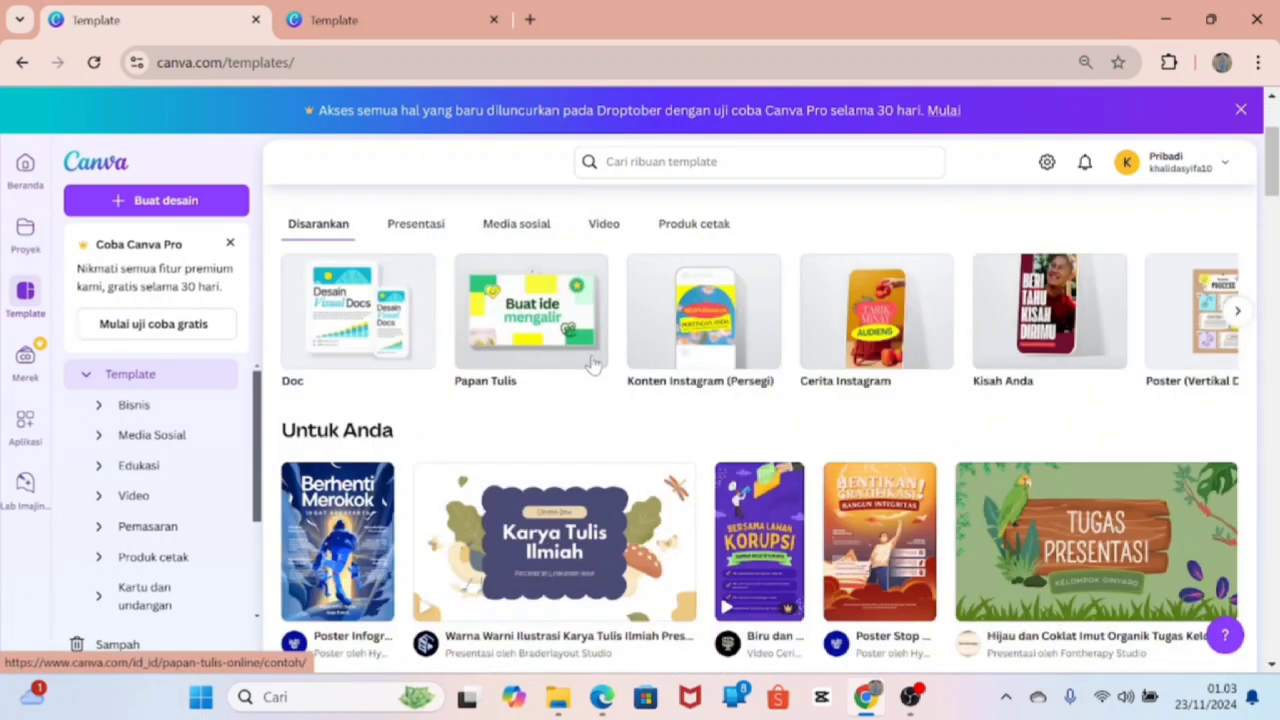
scroll(593, 364, down, 1)
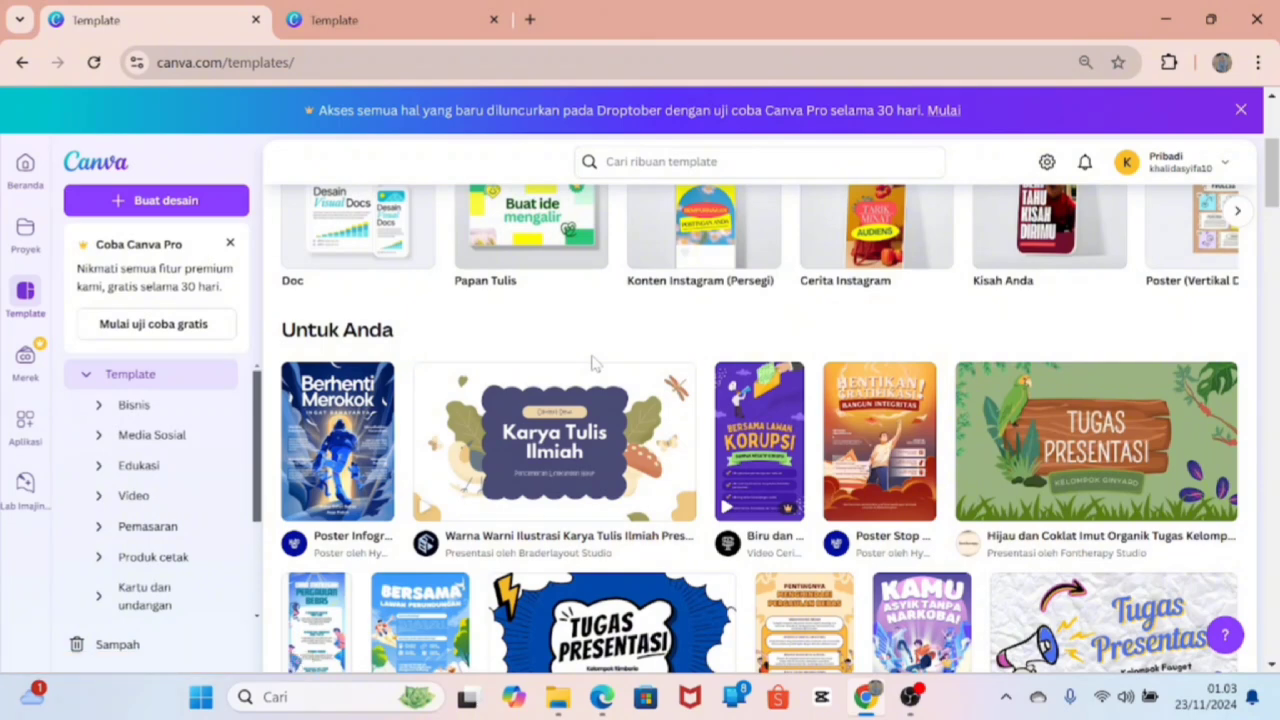
scroll(593, 363, down, 2)
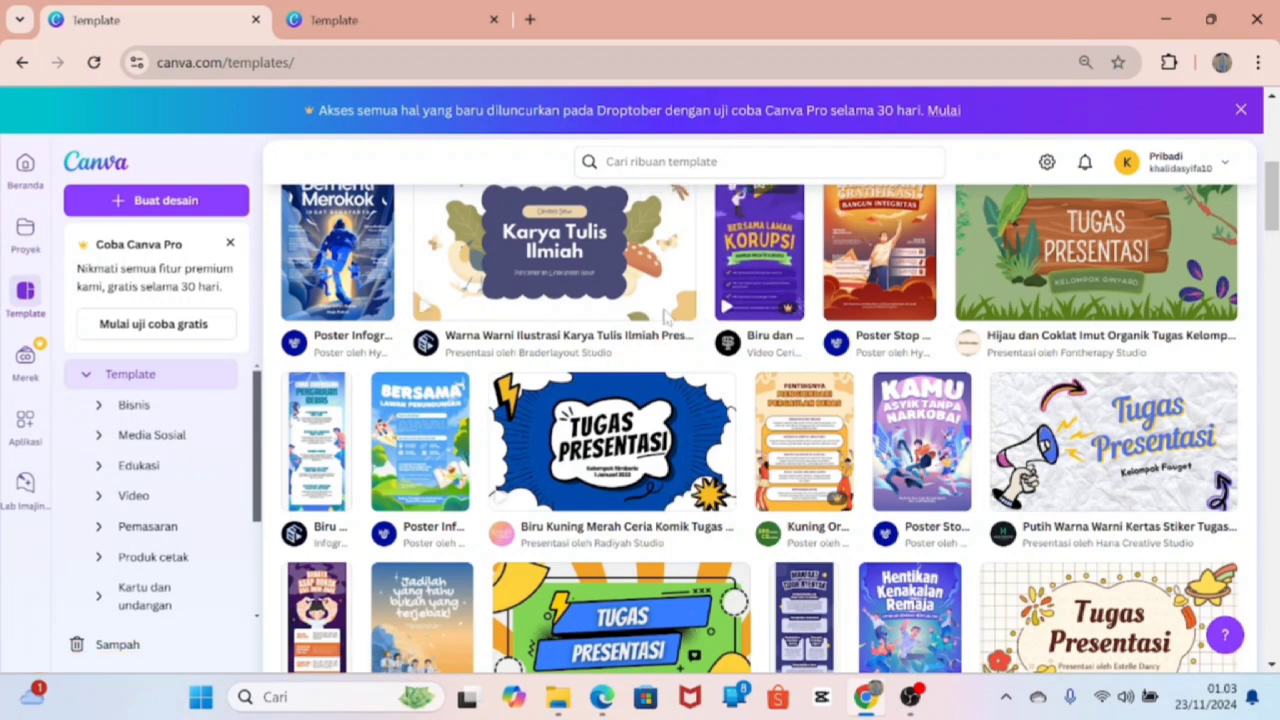
scroll(565, 298, up, 2)
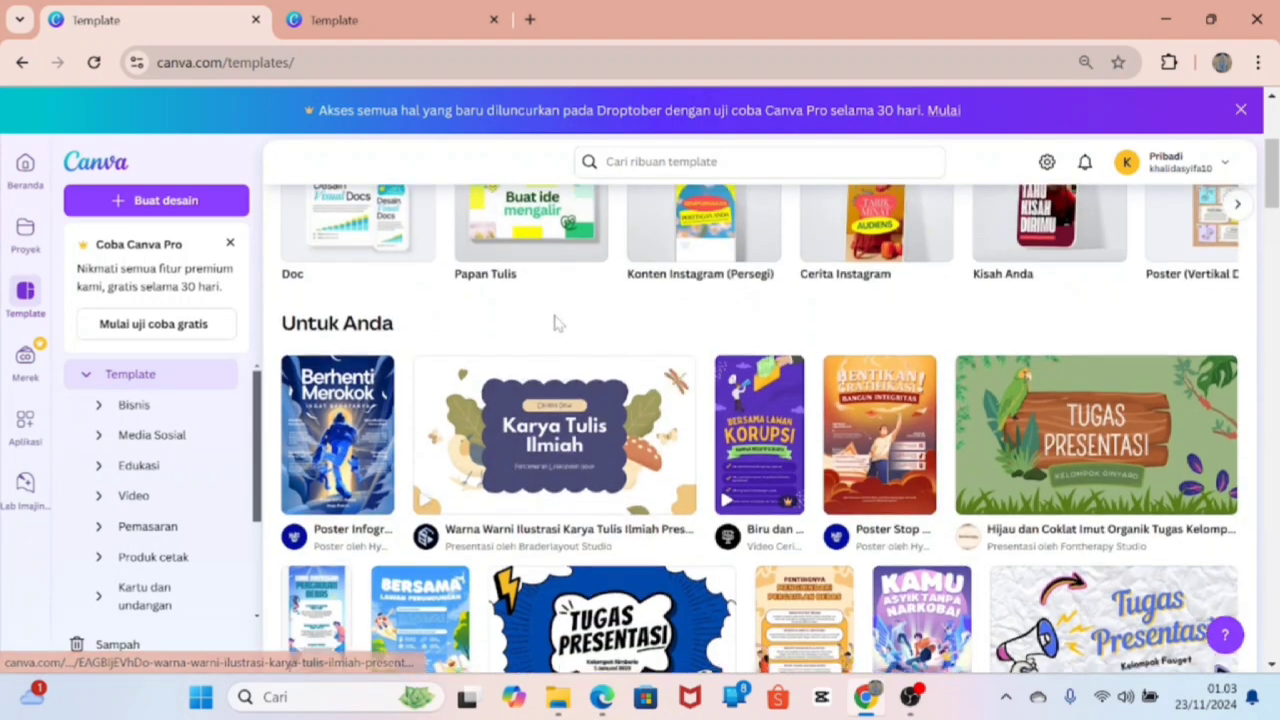
scroll(555, 322, down, 5)
scroll(603, 374, down, 2)
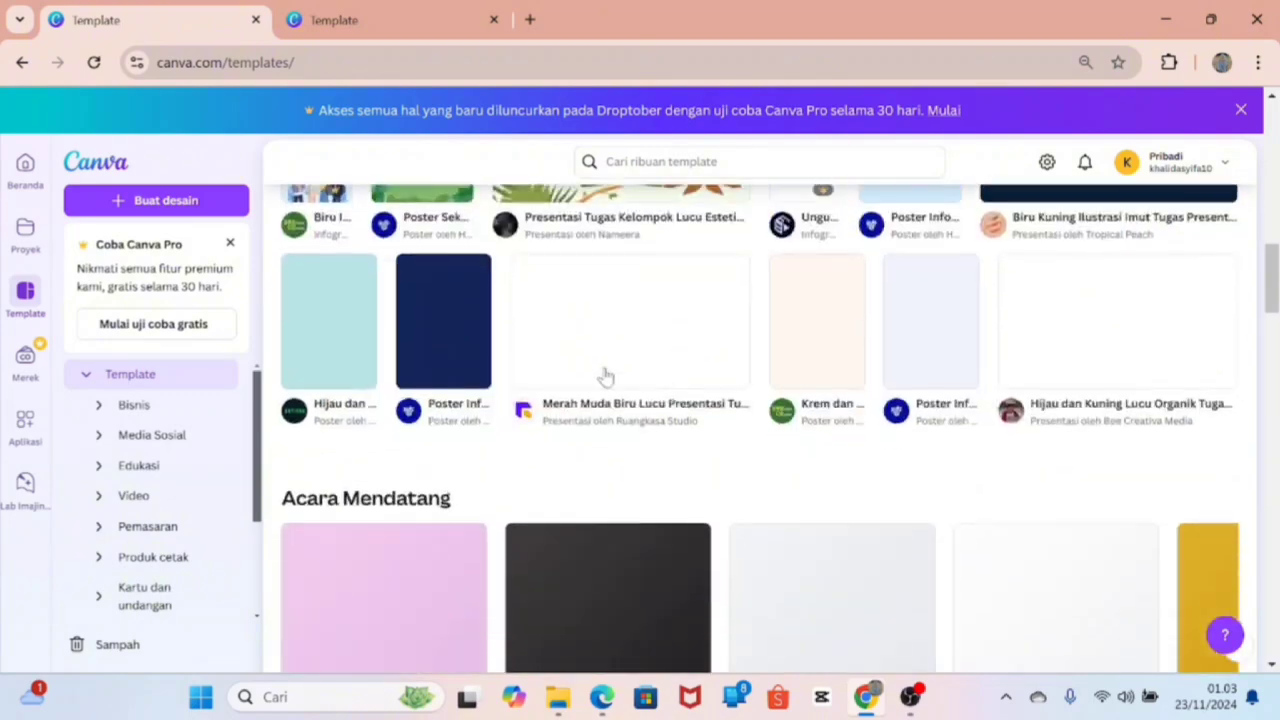
scroll(598, 368, up, 5)
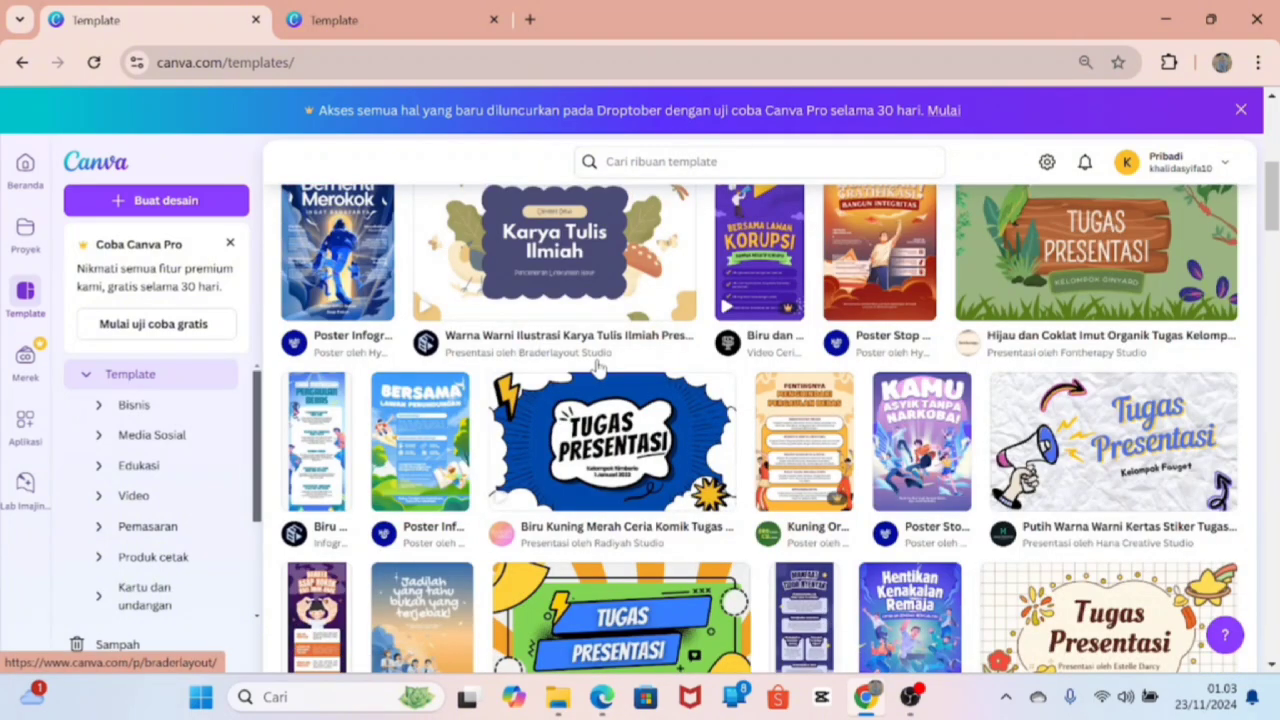
Review the suggested template types under Disarankan and the poster and presentation templates under Untuk Anda.
scroll(598, 368, up, 4)
scroll(600, 366, down, 3)
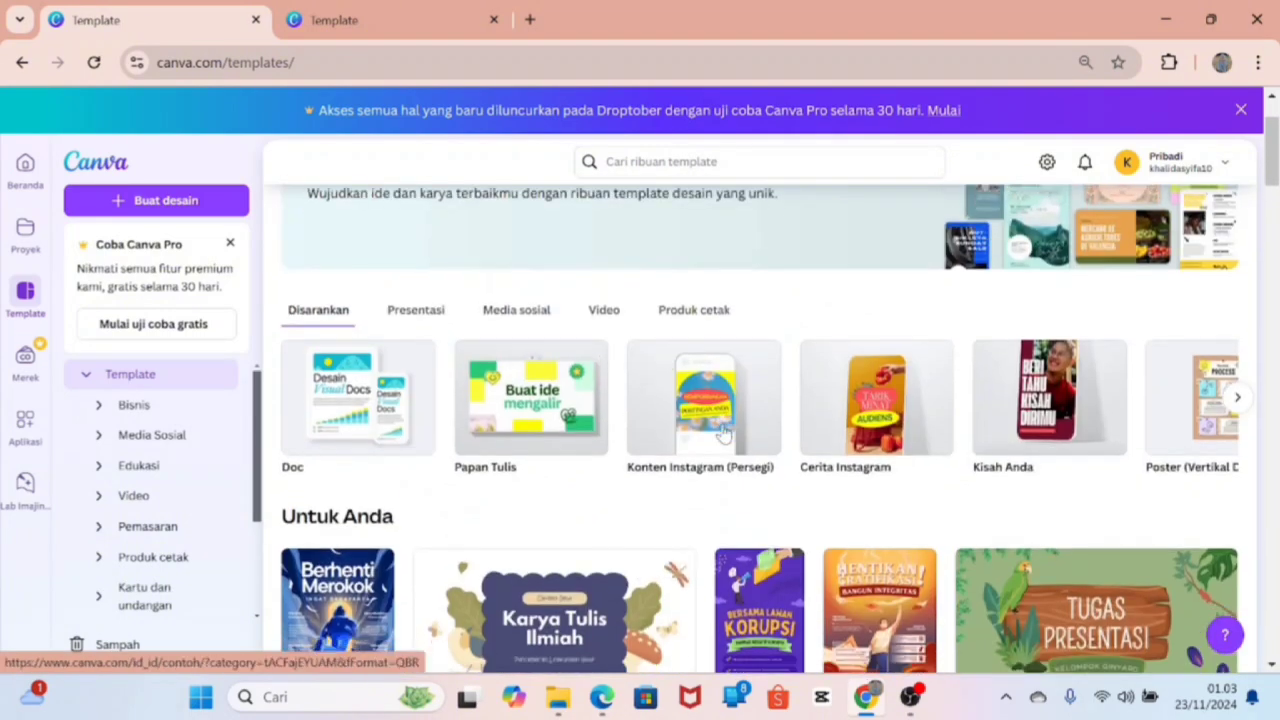
scroll(566, 420, up, 5)
scroll(677, 498, down, 1)
scroll(676, 498, down, 5)
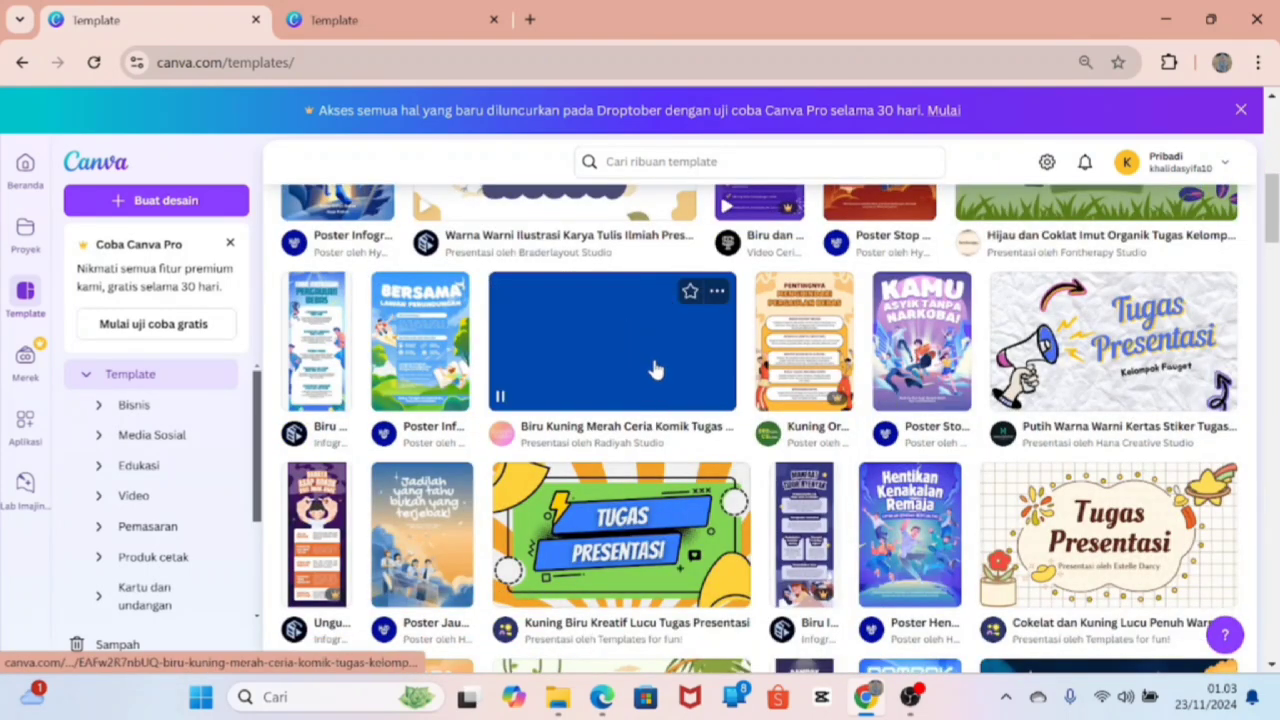
scroll(629, 297, up, 5)
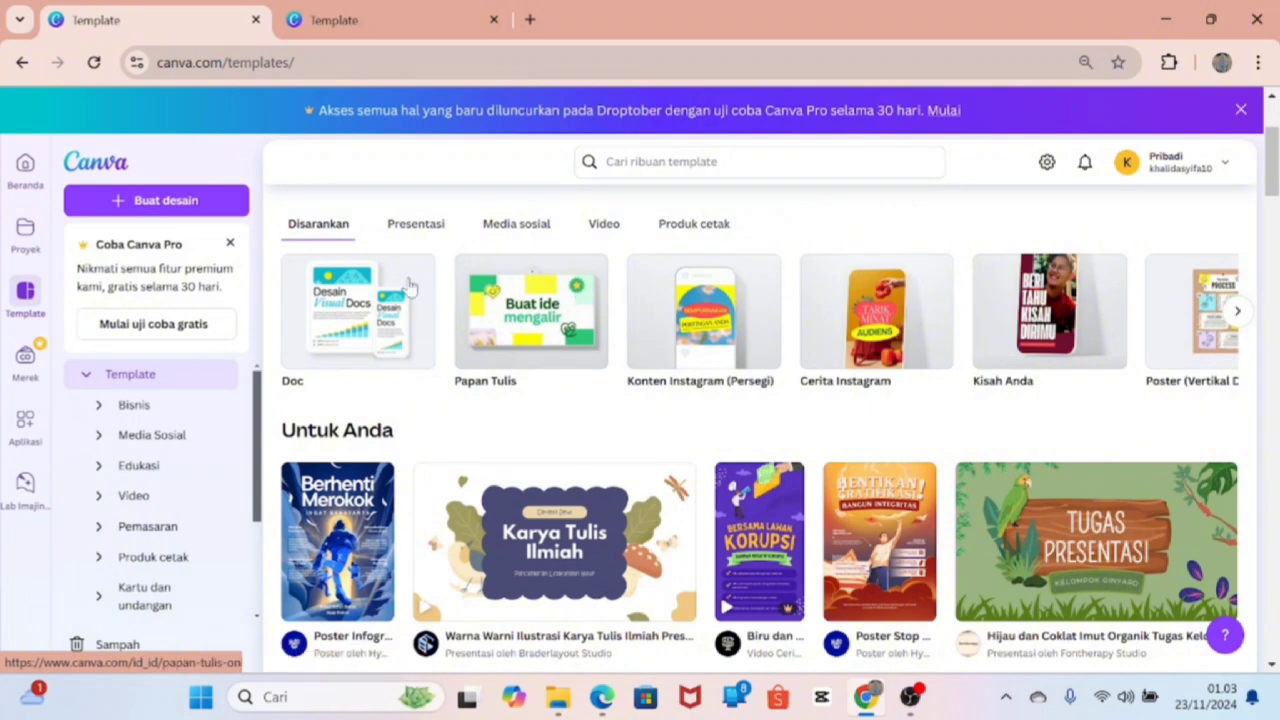
Open the brand page (Merek) and look over the Kit Merek introduction and the existing brand kit.
click(31, 370)
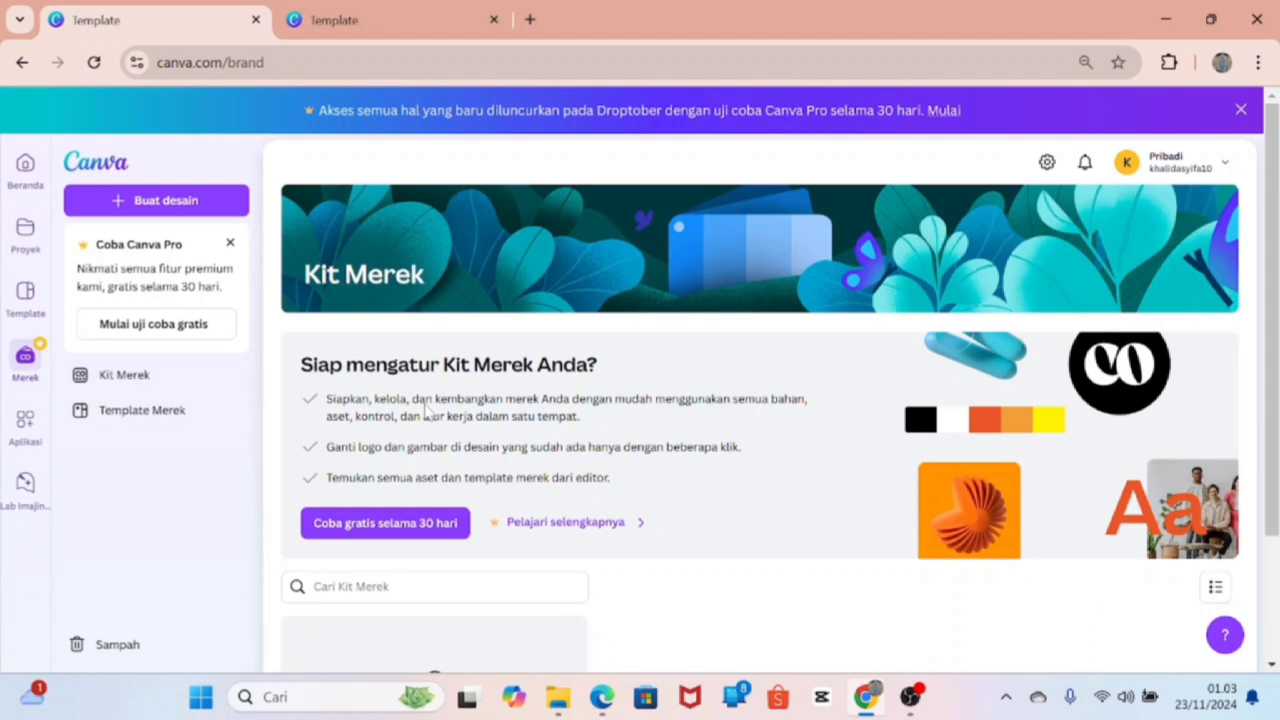
scroll(617, 486, down, 3)
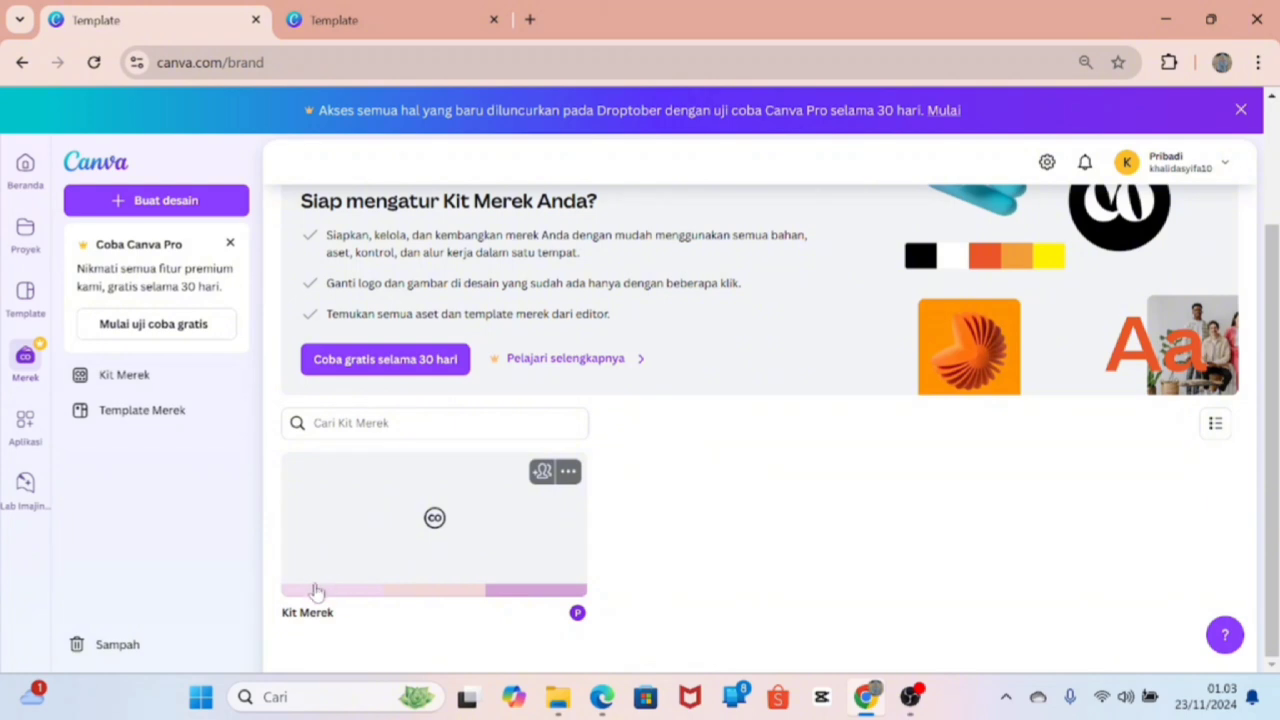
scroll(608, 470, up, 2)
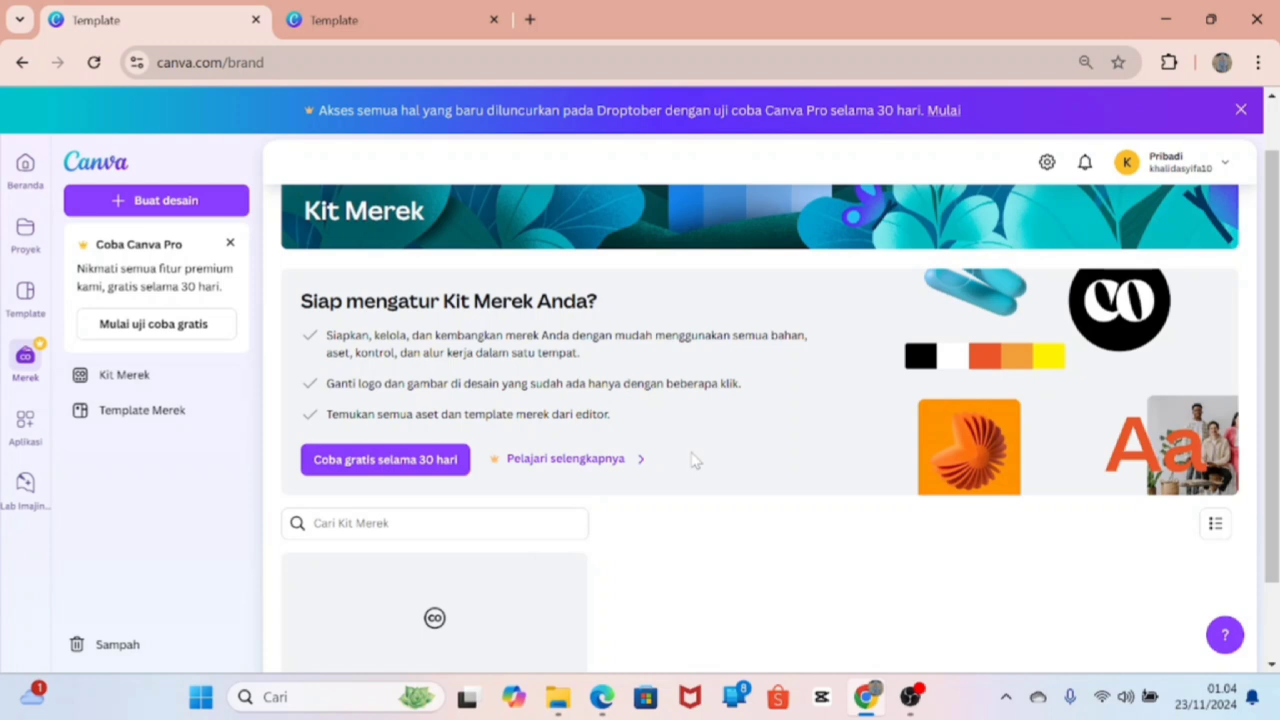
scroll(688, 460, down, 1)
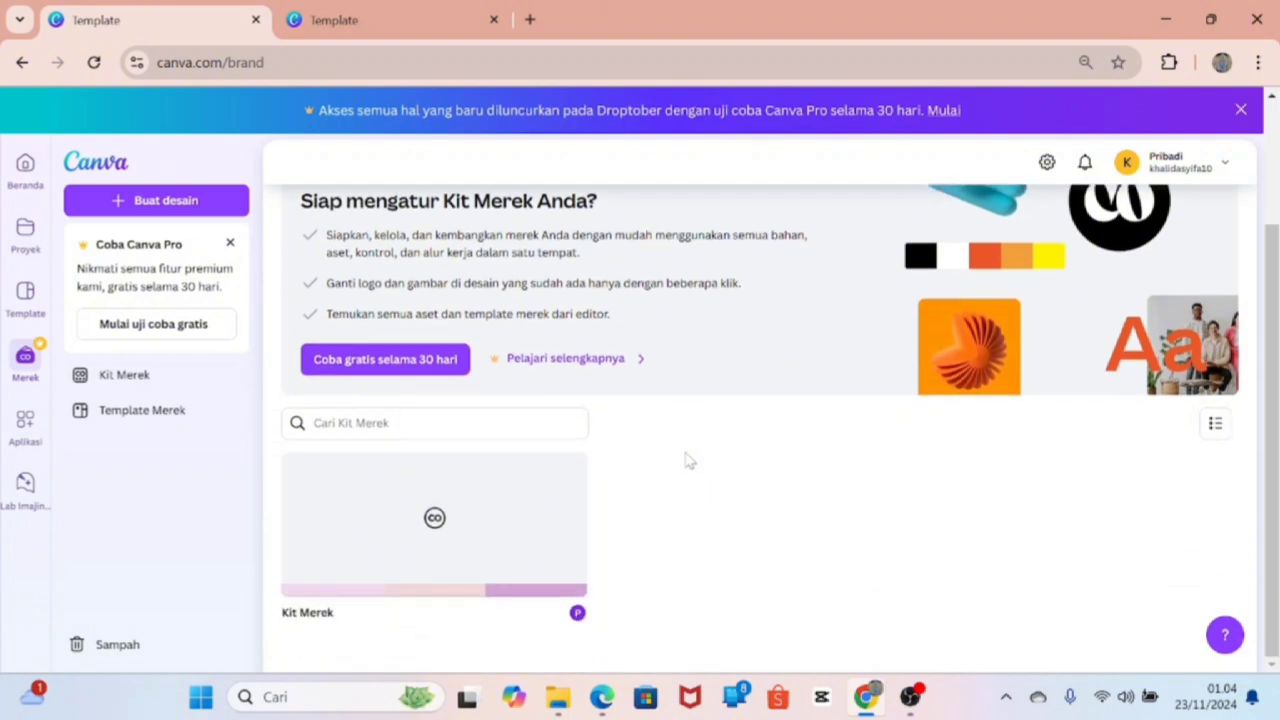
scroll(688, 460, up, 2)
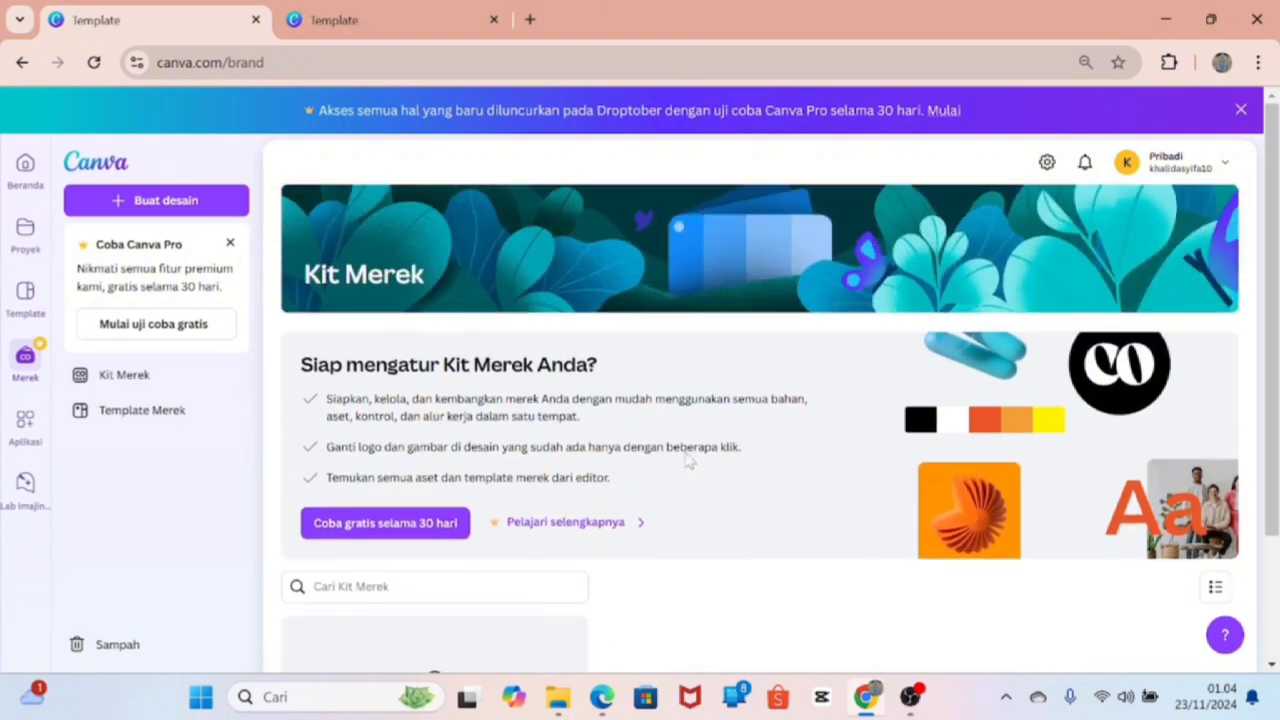
scroll(688, 460, down, 2)
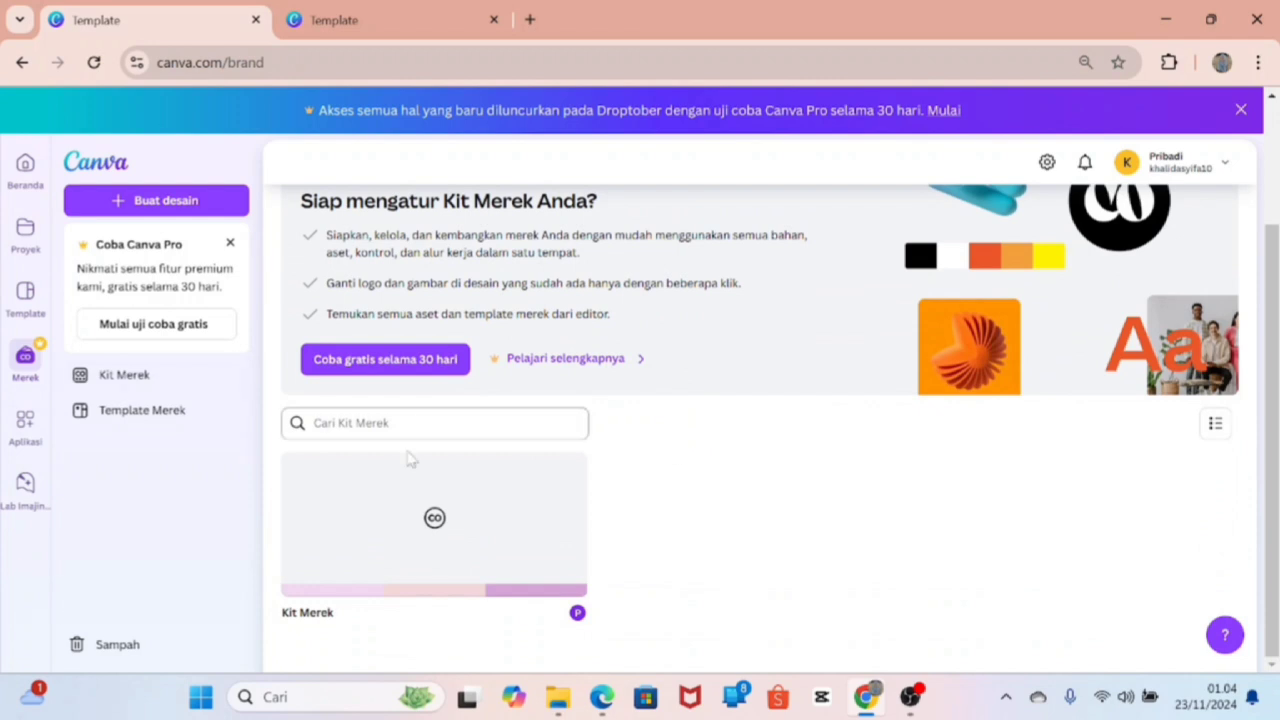
scroll(598, 390, up, 2)
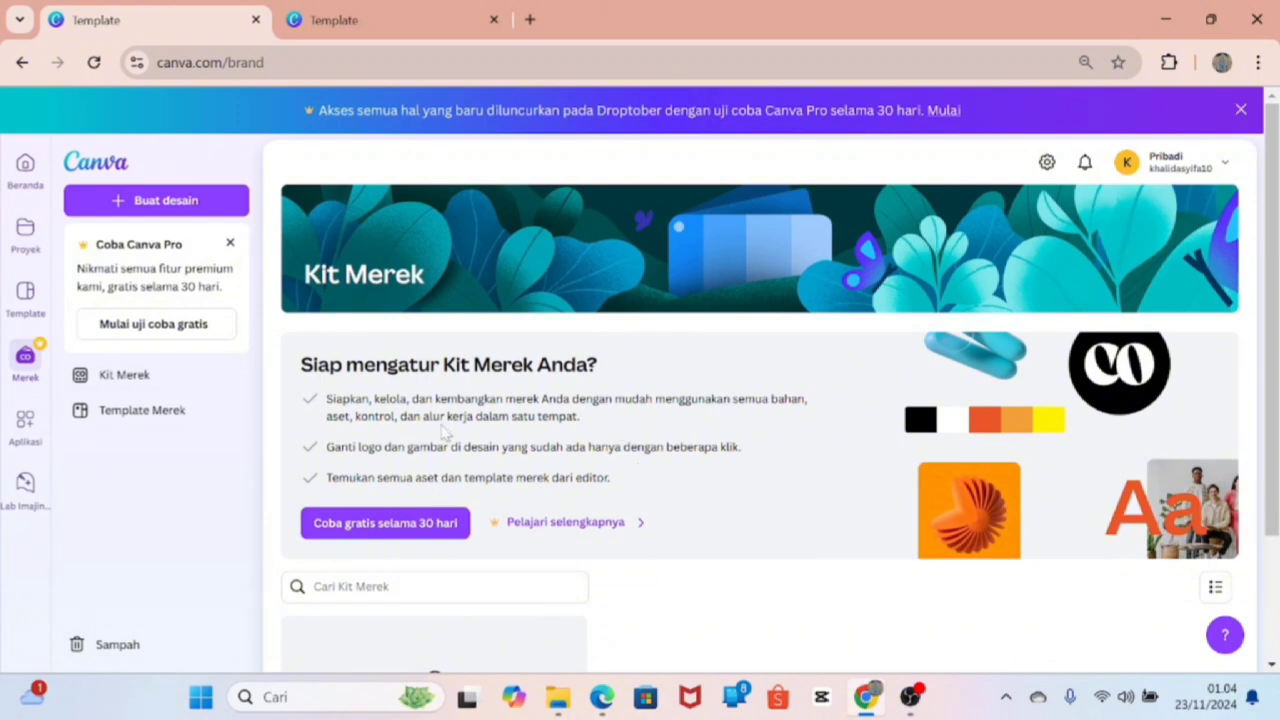
scroll(600, 580, down, 2)
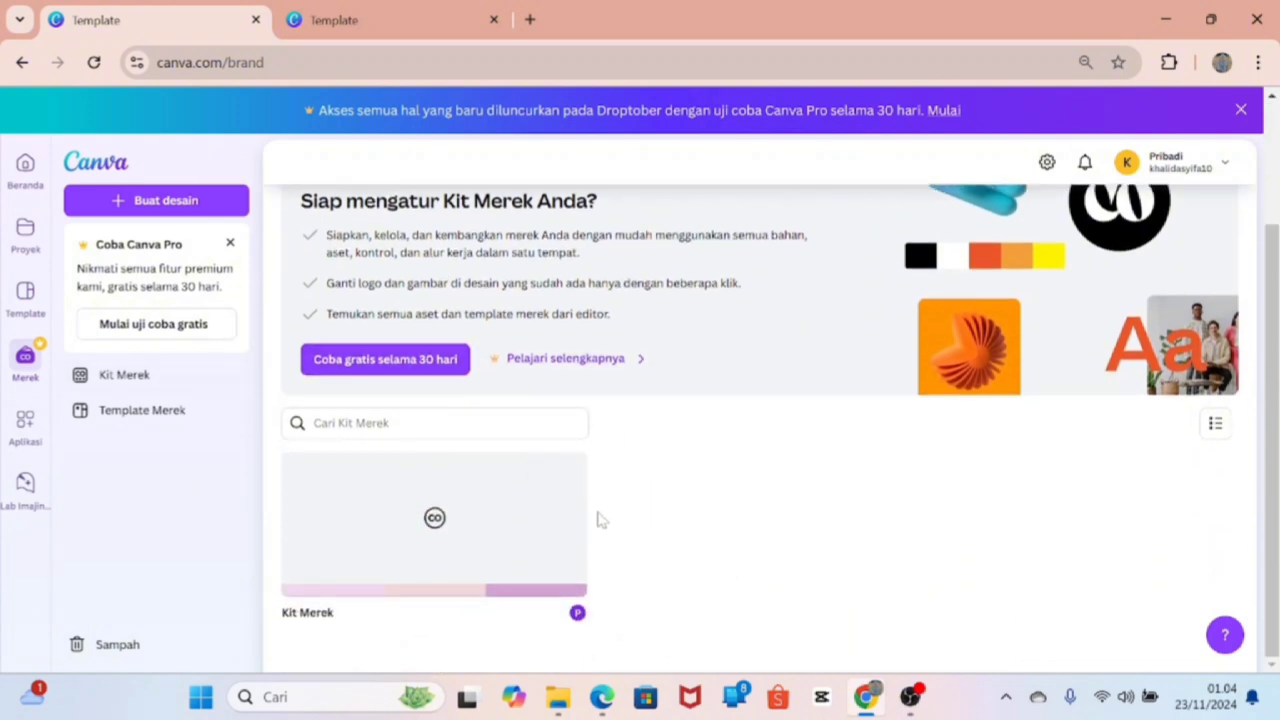
Open the apps page (Aplikasi) and look through the Aplikasi yang sedang tren, Baru dan menarik and Aplikasi favorit tim sections.
click(28, 432)
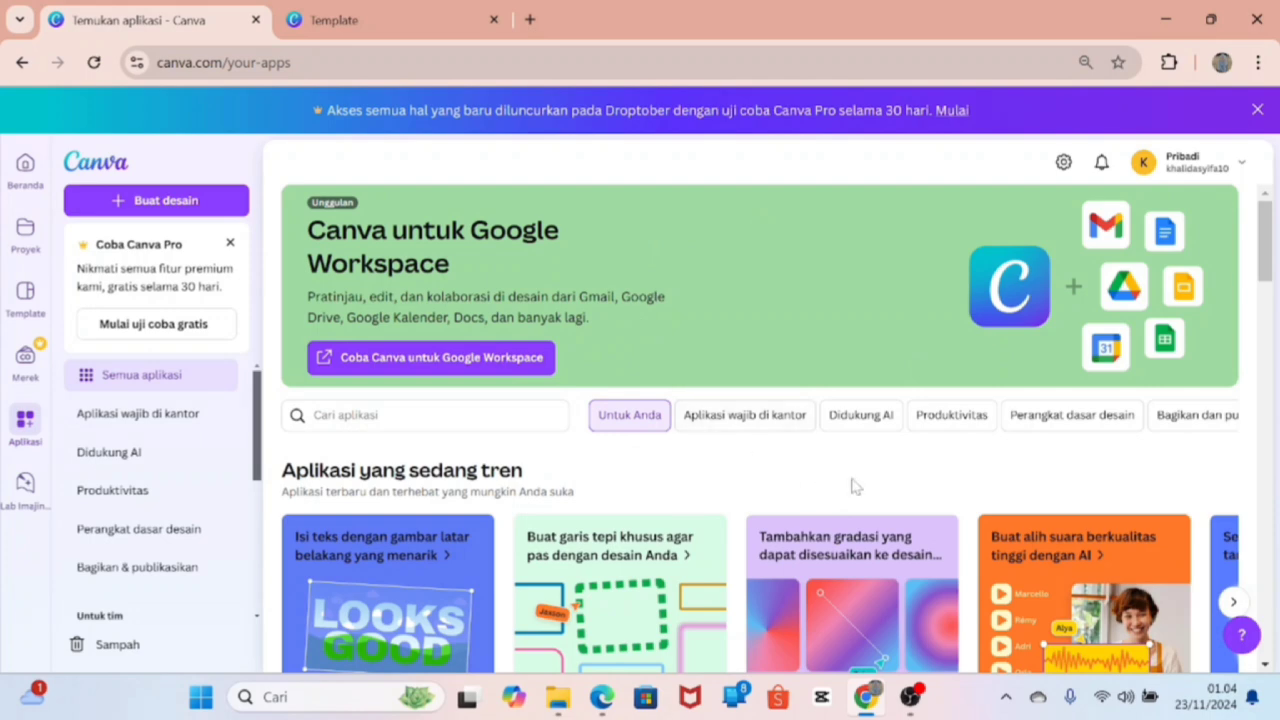
scroll(471, 354, down, 5)
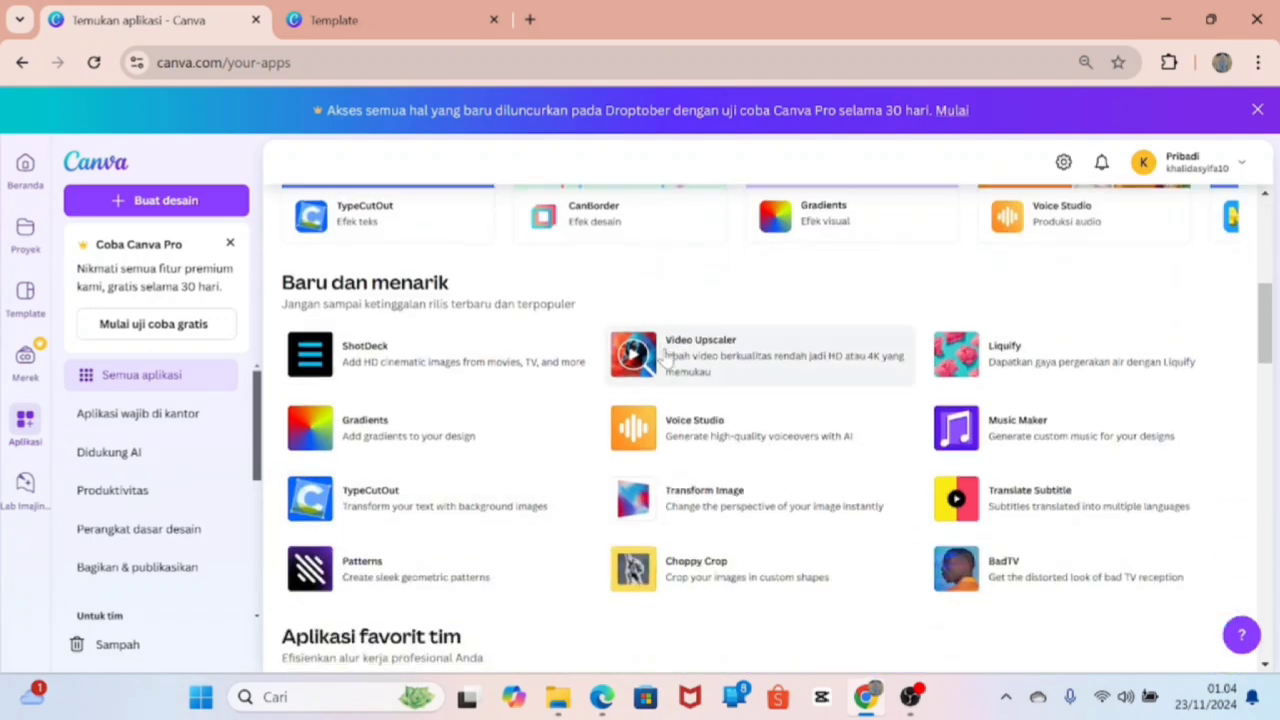
scroll(667, 357, down, 4)
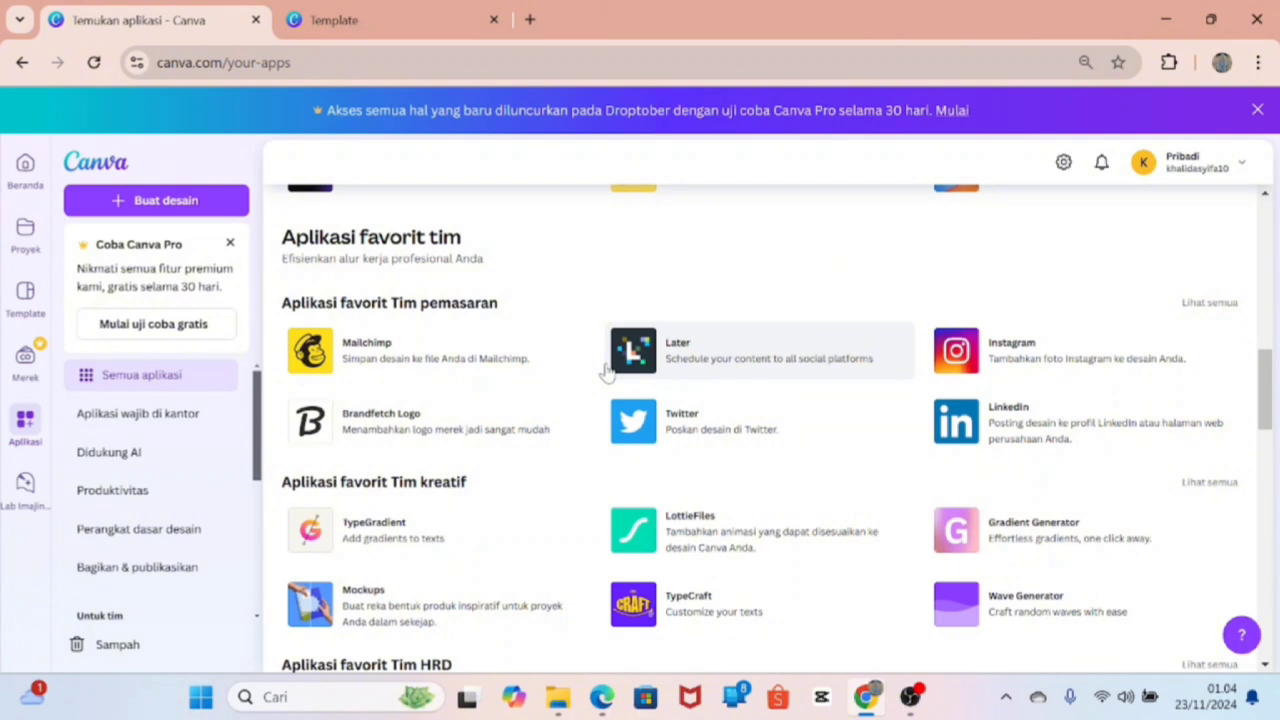
scroll(634, 354, up, 4)
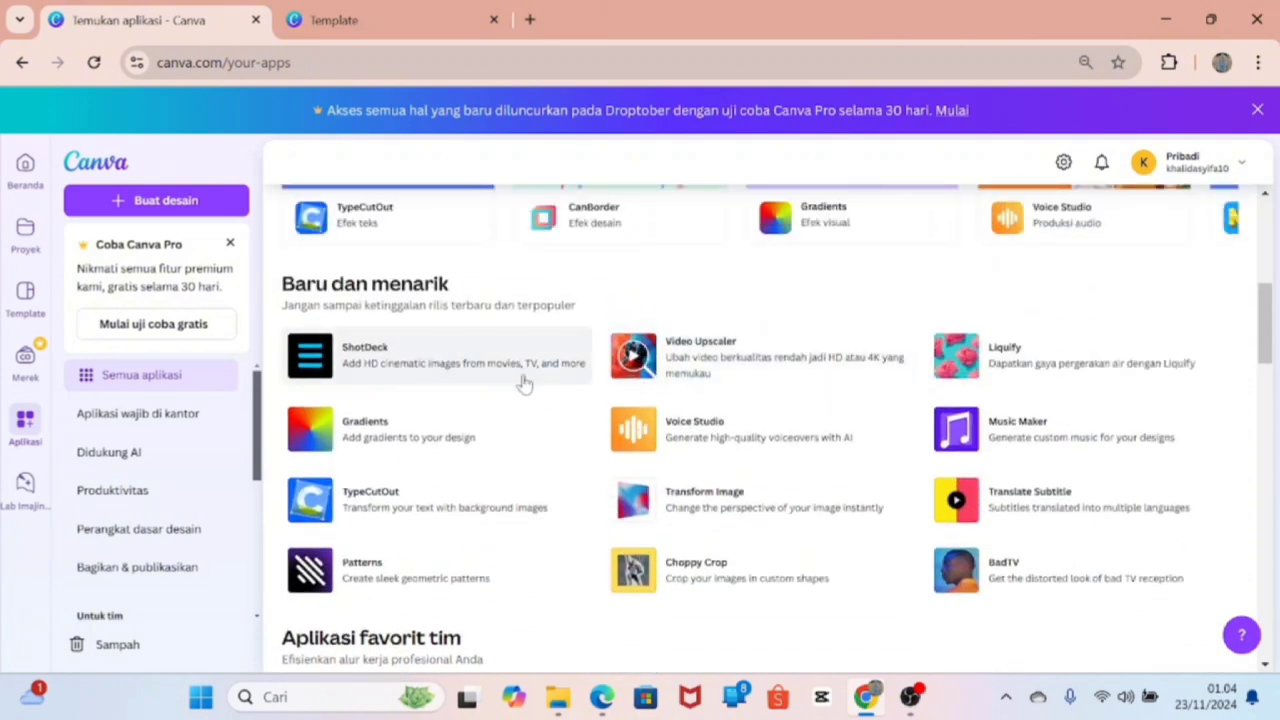
scroll(930, 455, down, 4)
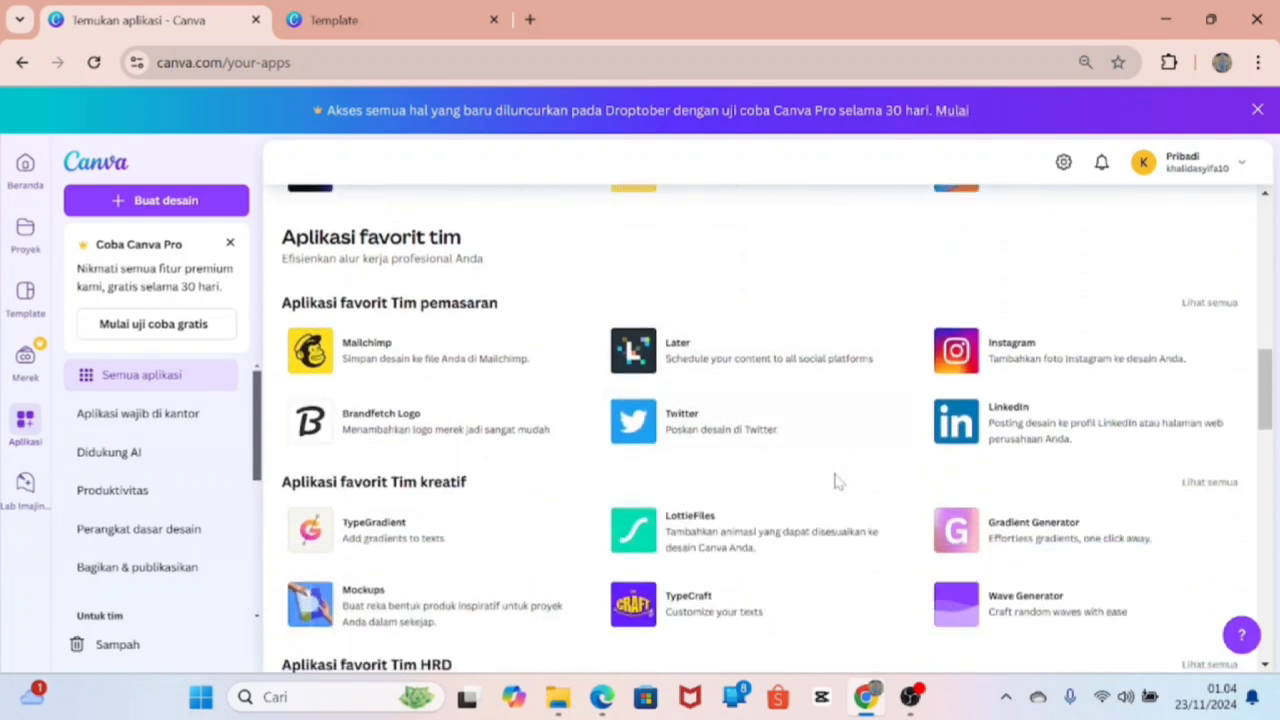
scroll(700, 470, up, 6)
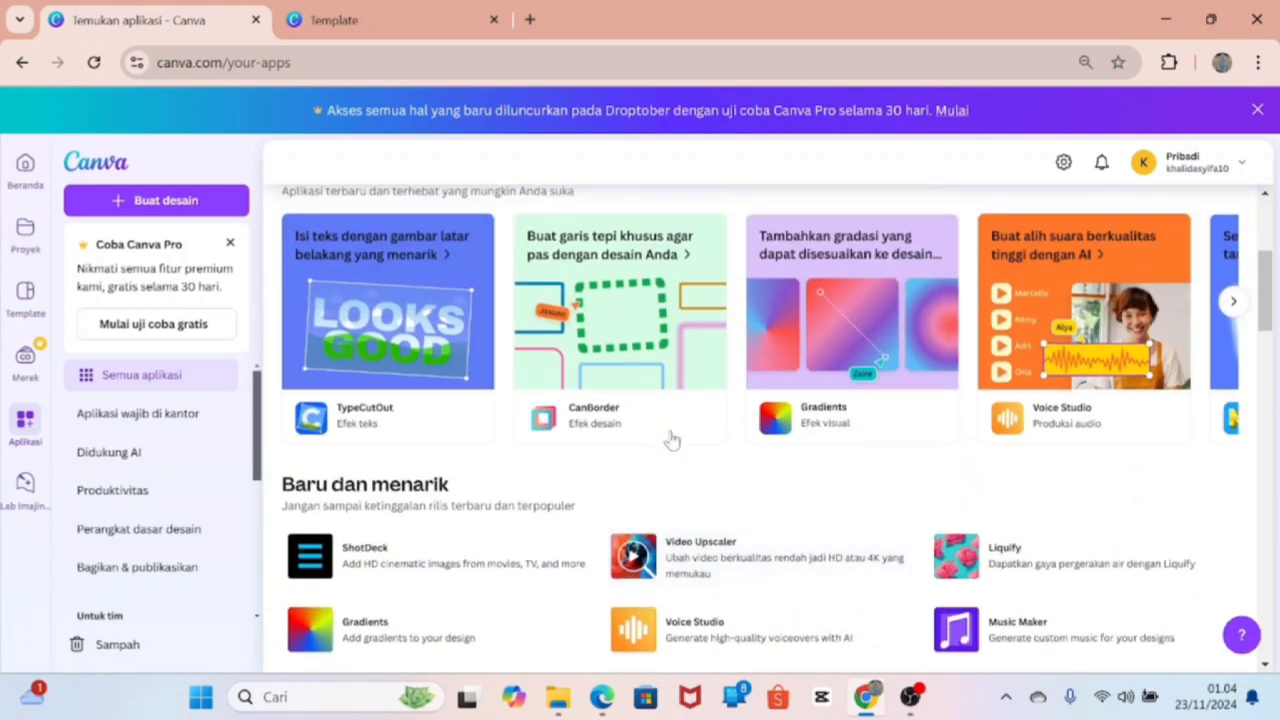
scroll(671, 441, up, 1)
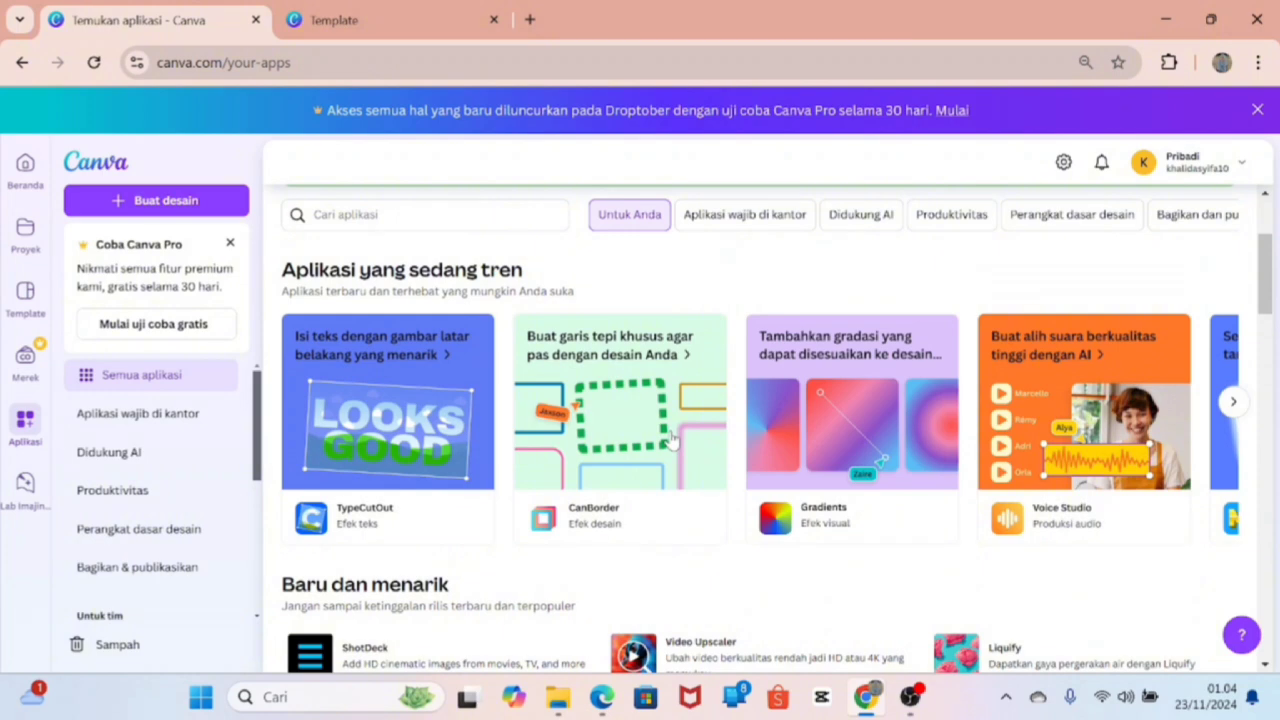
scroll(671, 441, up, 3)
Browse the whole app directory down to Bagikan dan publikasikan, including the Didukung AI and Produktivitas categories, and return to the trending apps.
scroll(671, 441, down, 7)
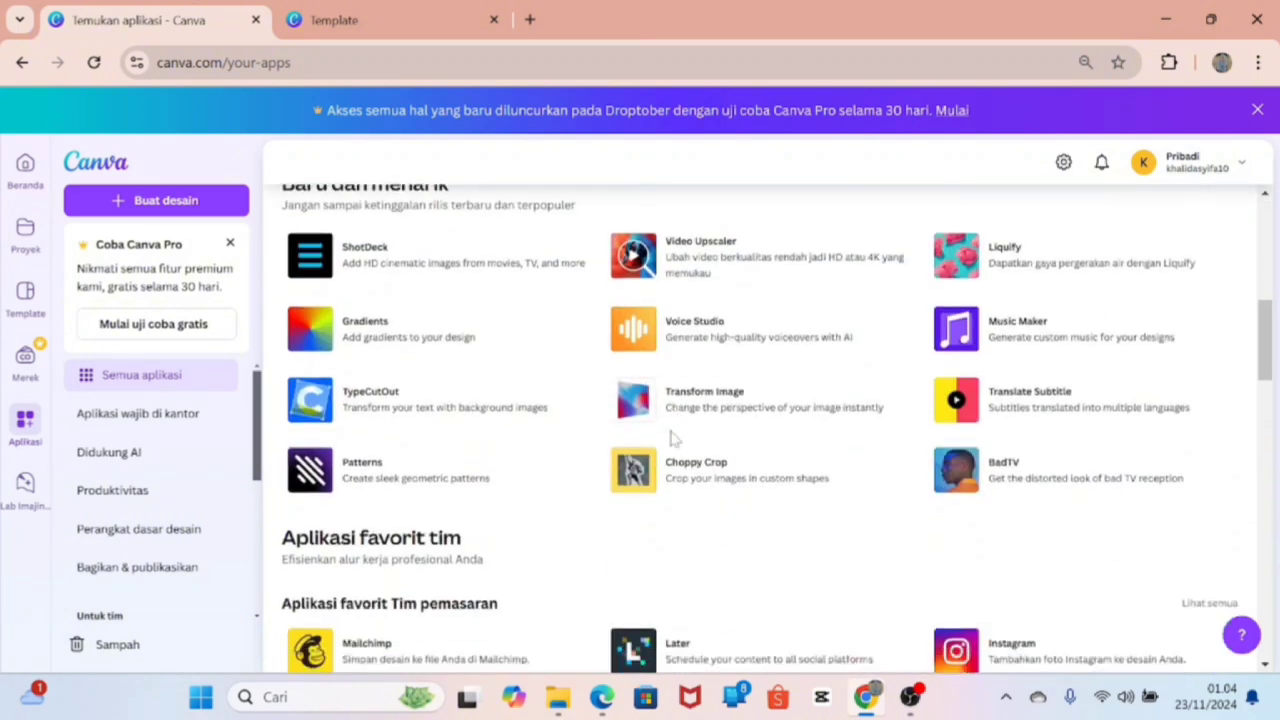
scroll(671, 441, down, 6)
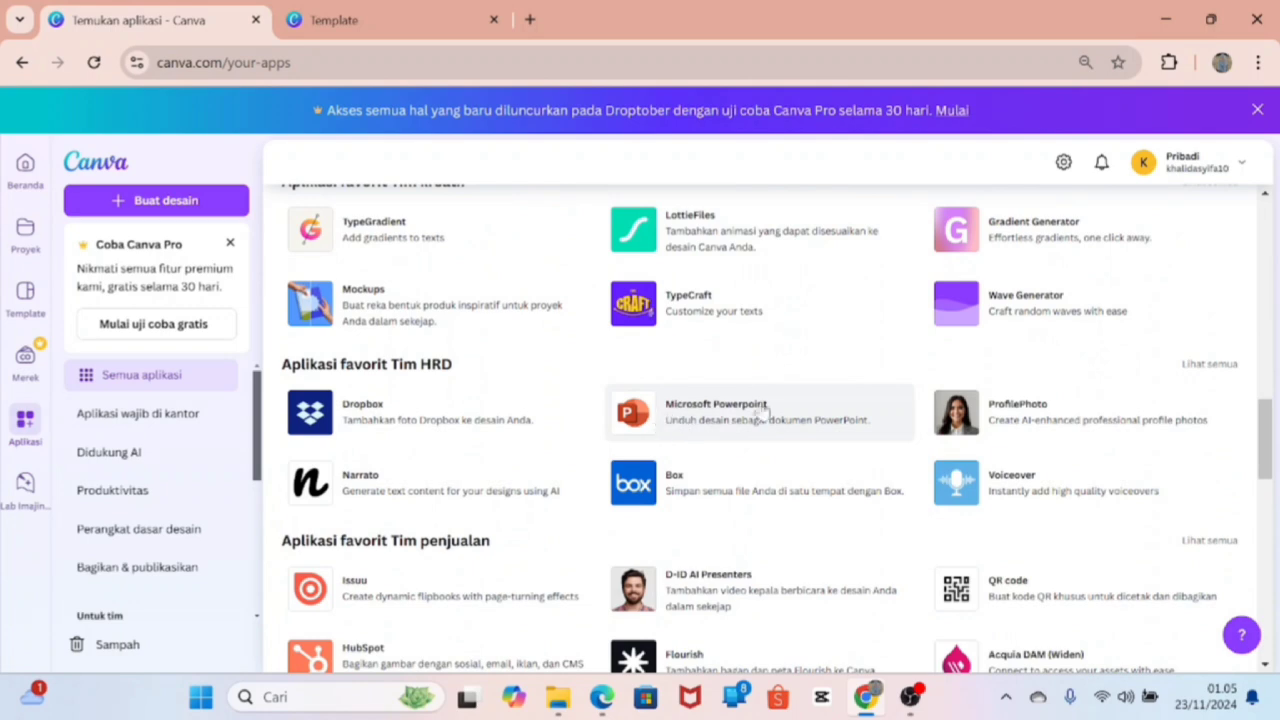
scroll(715, 418, down, 4)
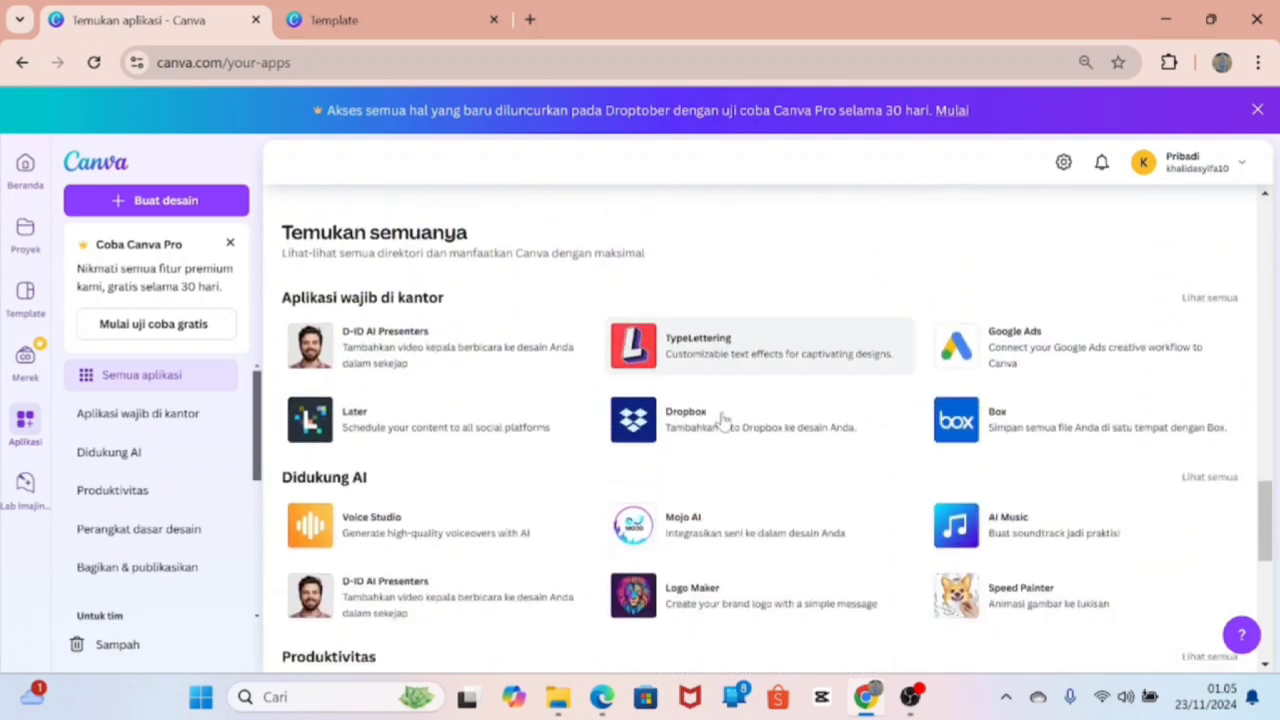
scroll(722, 420, down, 4)
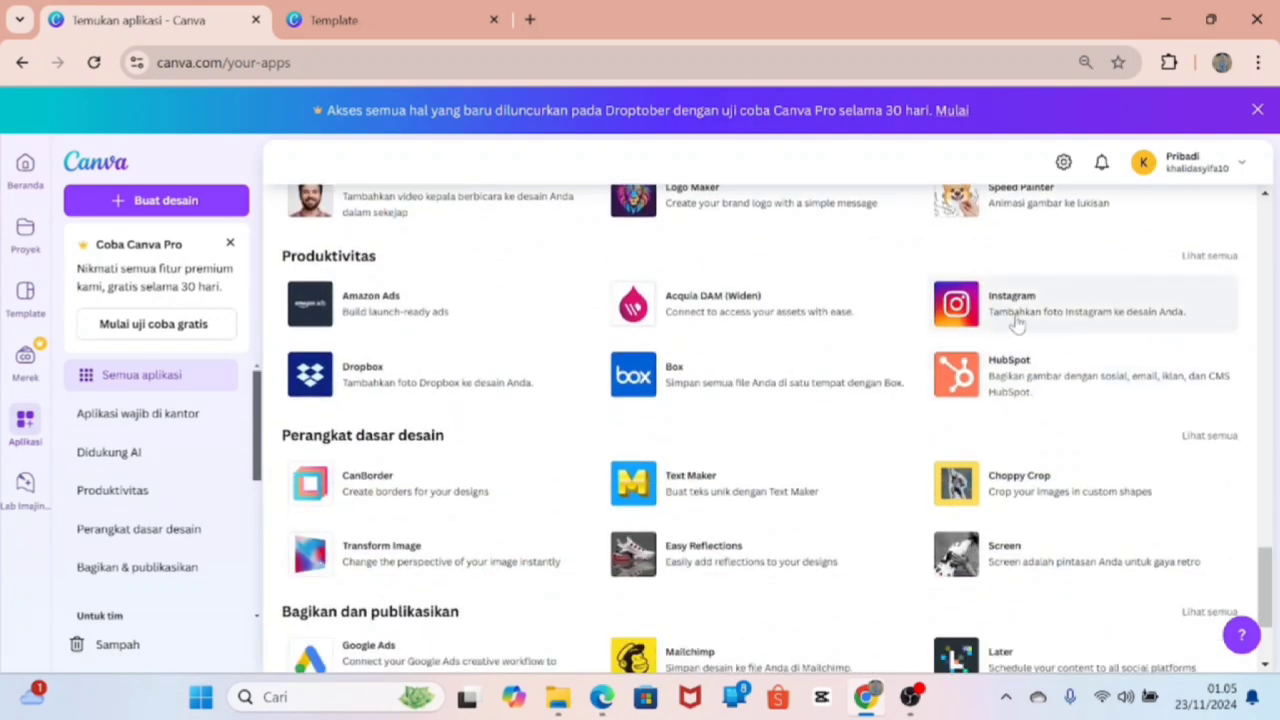
scroll(731, 446, down, 2)
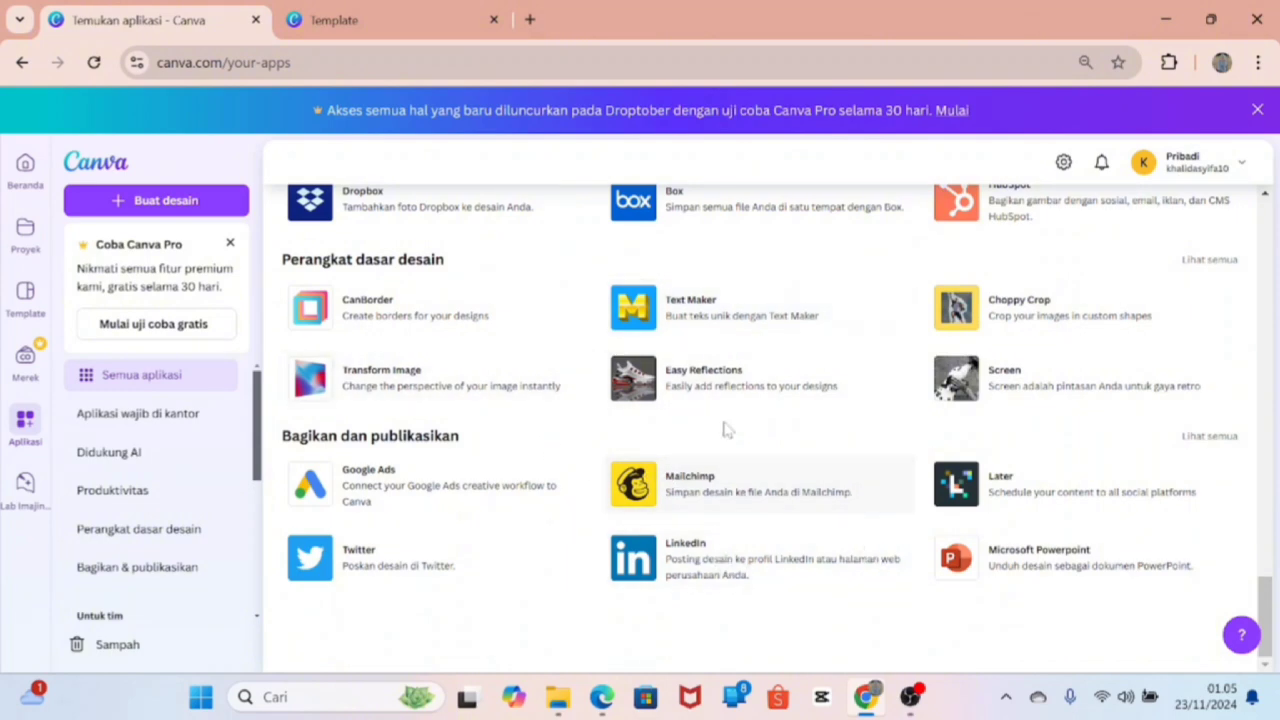
scroll(735, 310, up, 4)
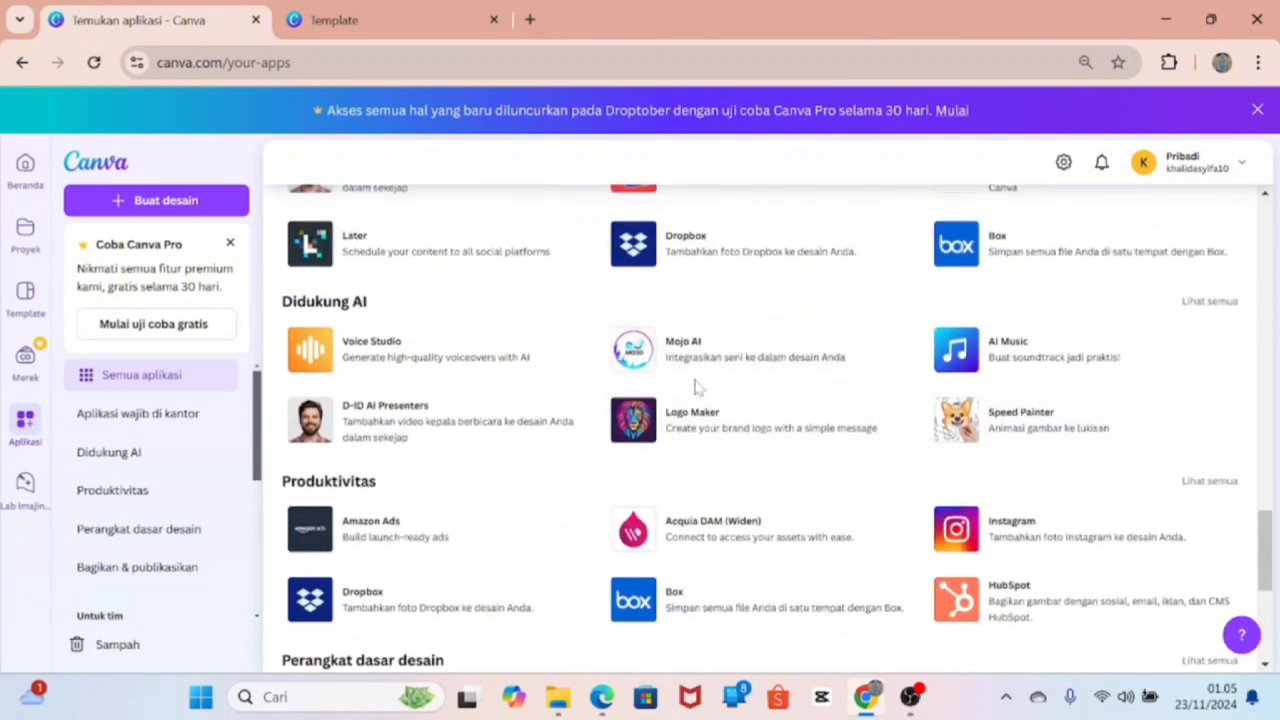
scroll(697, 385, up, 10)
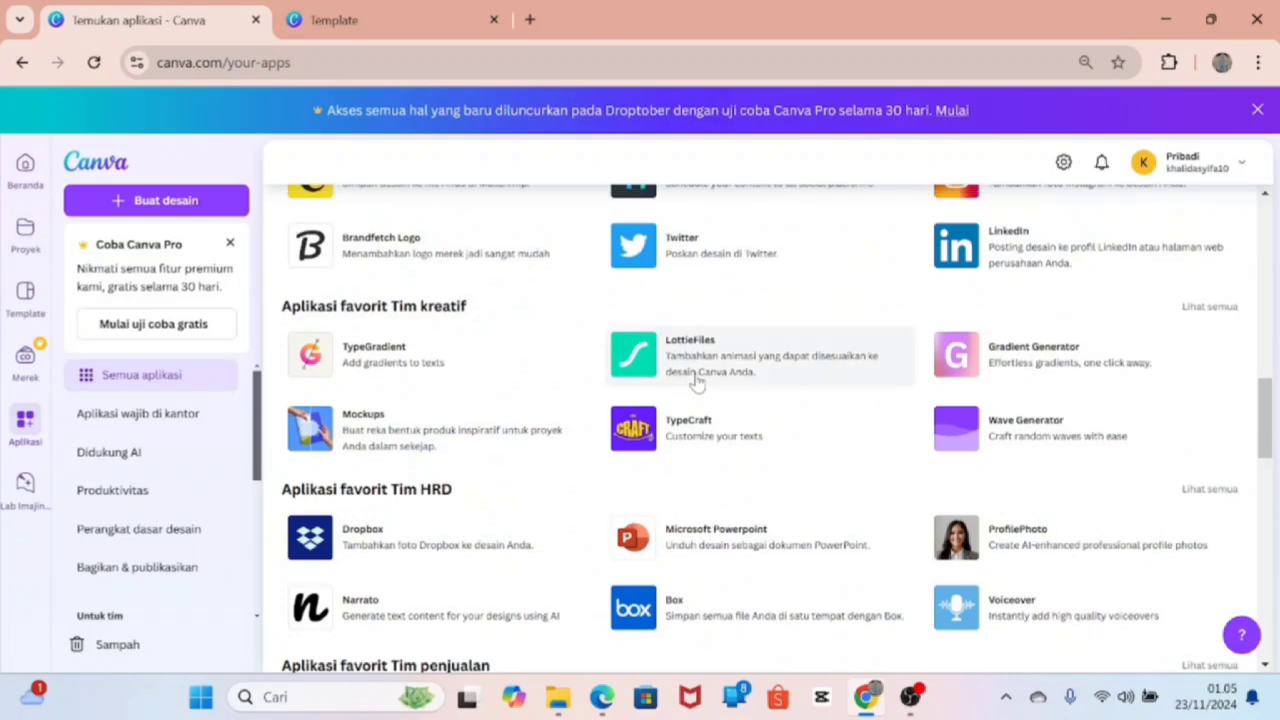
scroll(697, 385, up, 7)
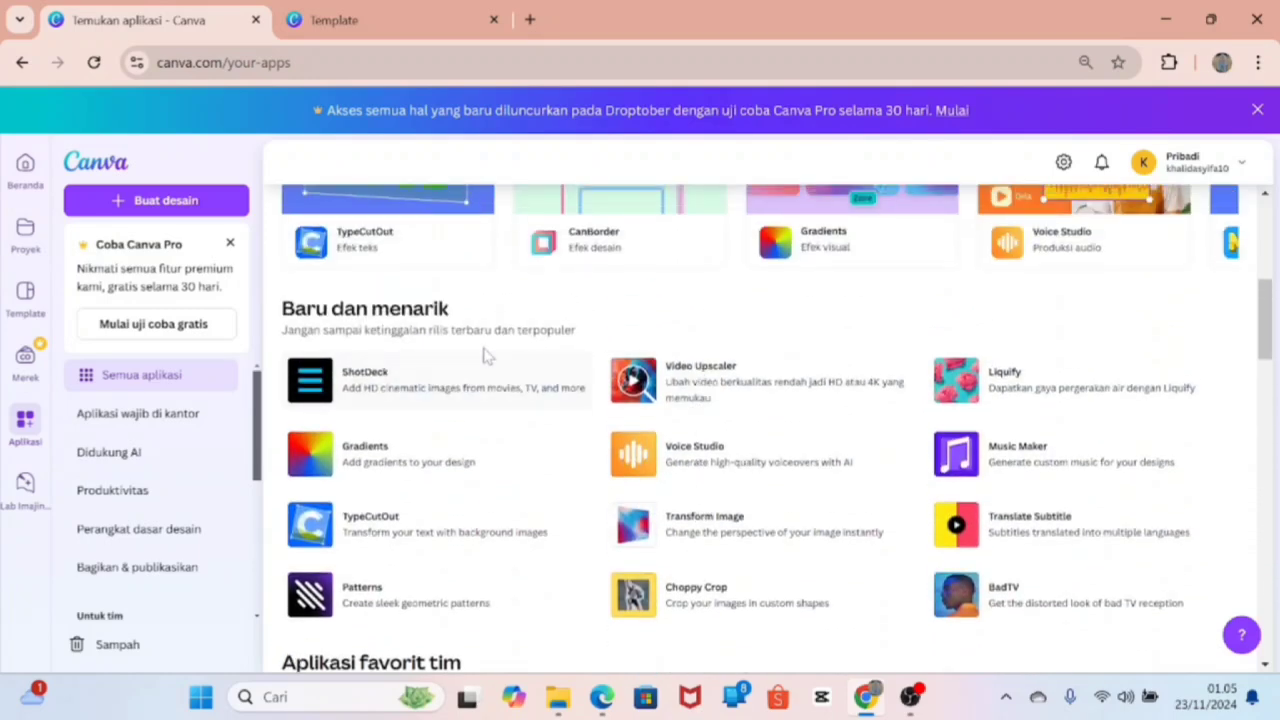
scroll(800, 440, down, 5)
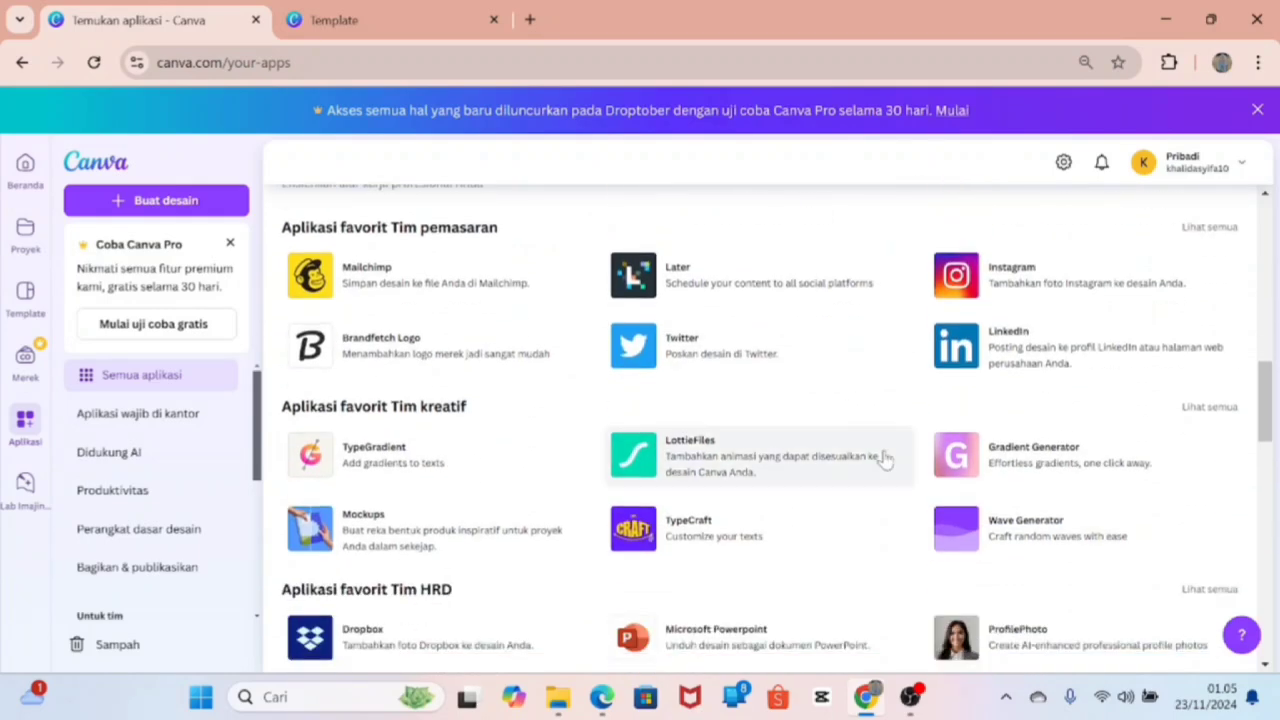
scroll(884, 458, up, 5)
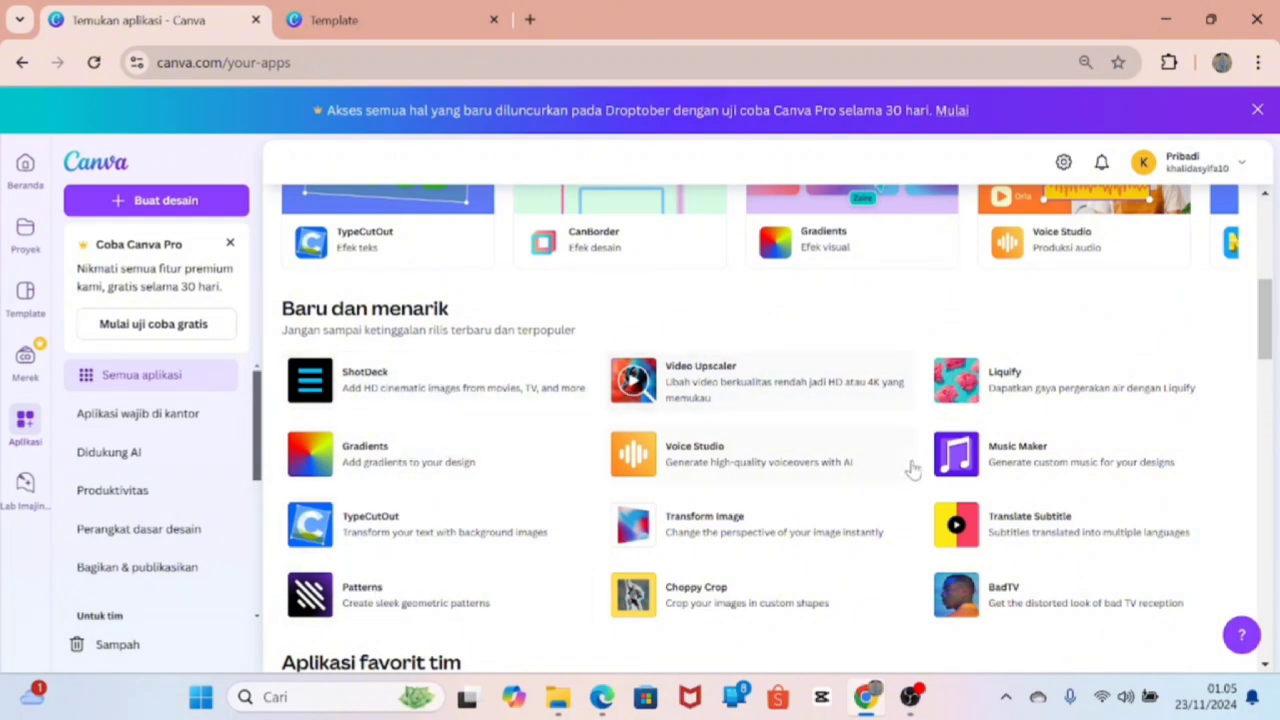
scroll(743, 360, up, 1)
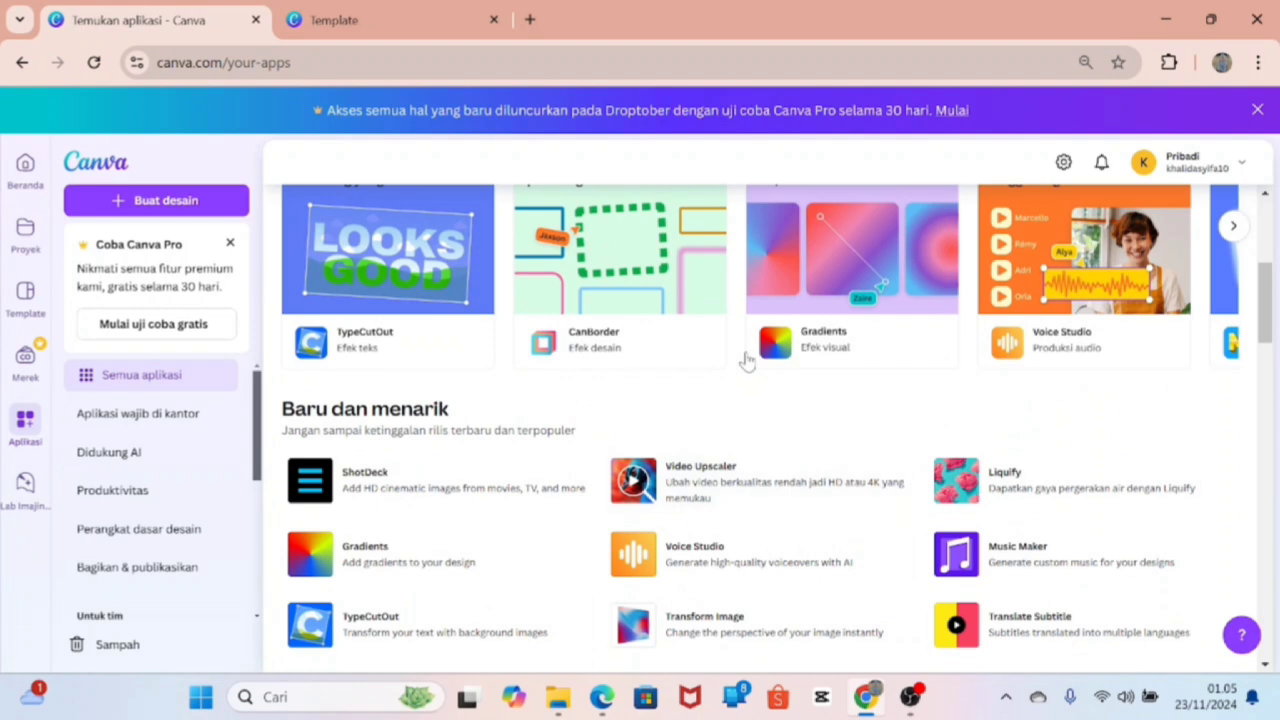
scroll(745, 360, up, 3)
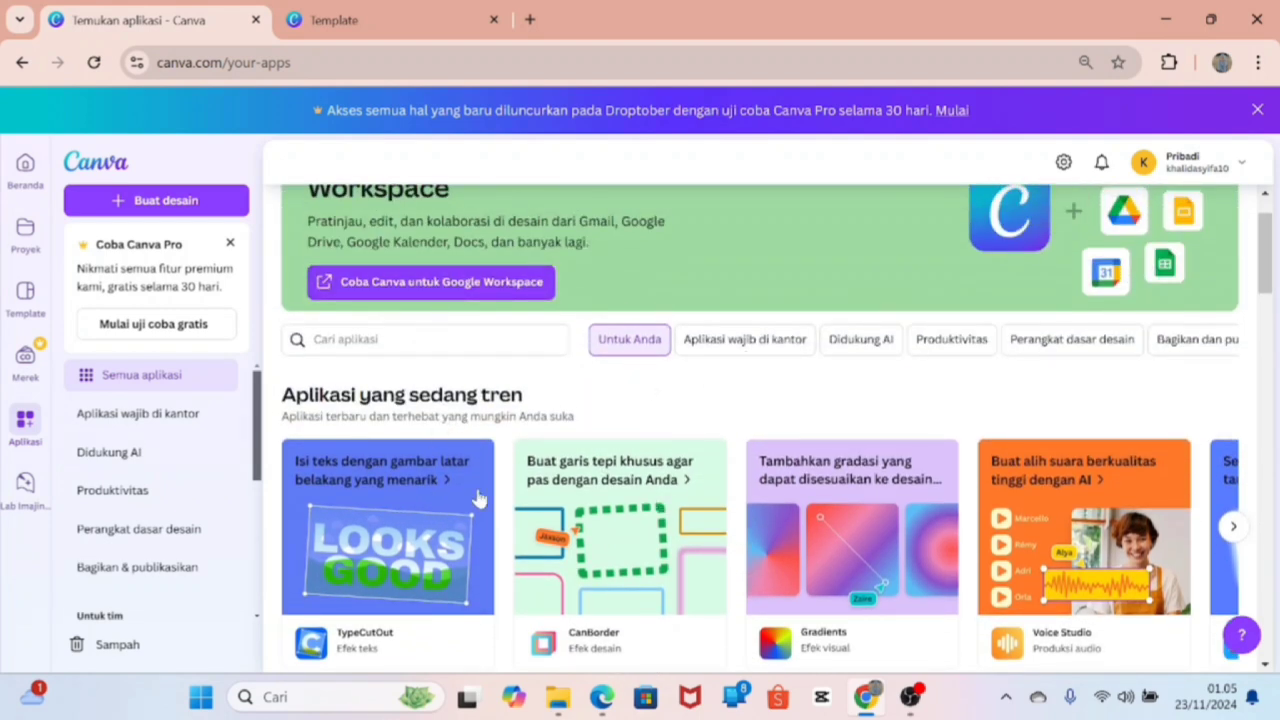
Open Lab Imajinasi and examine its image description field, style and ratio options, and the previously generated Indonesian market images.
click(25, 486)
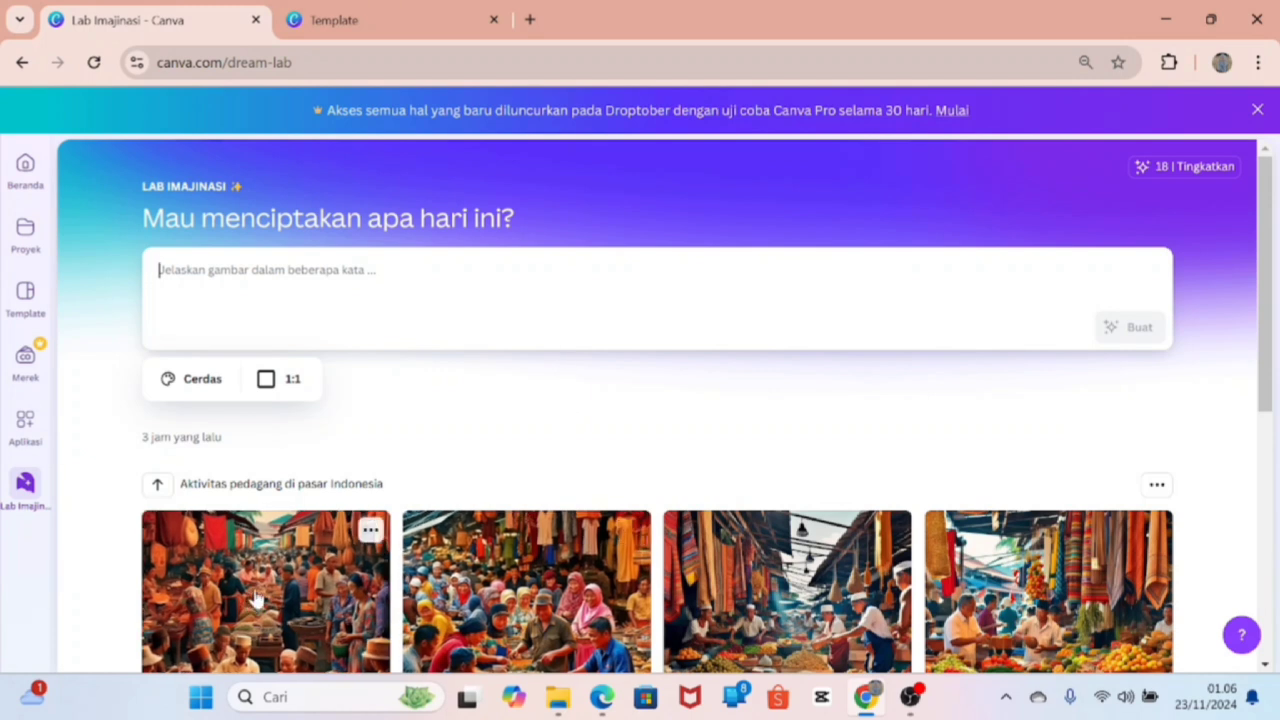
click(223, 259)
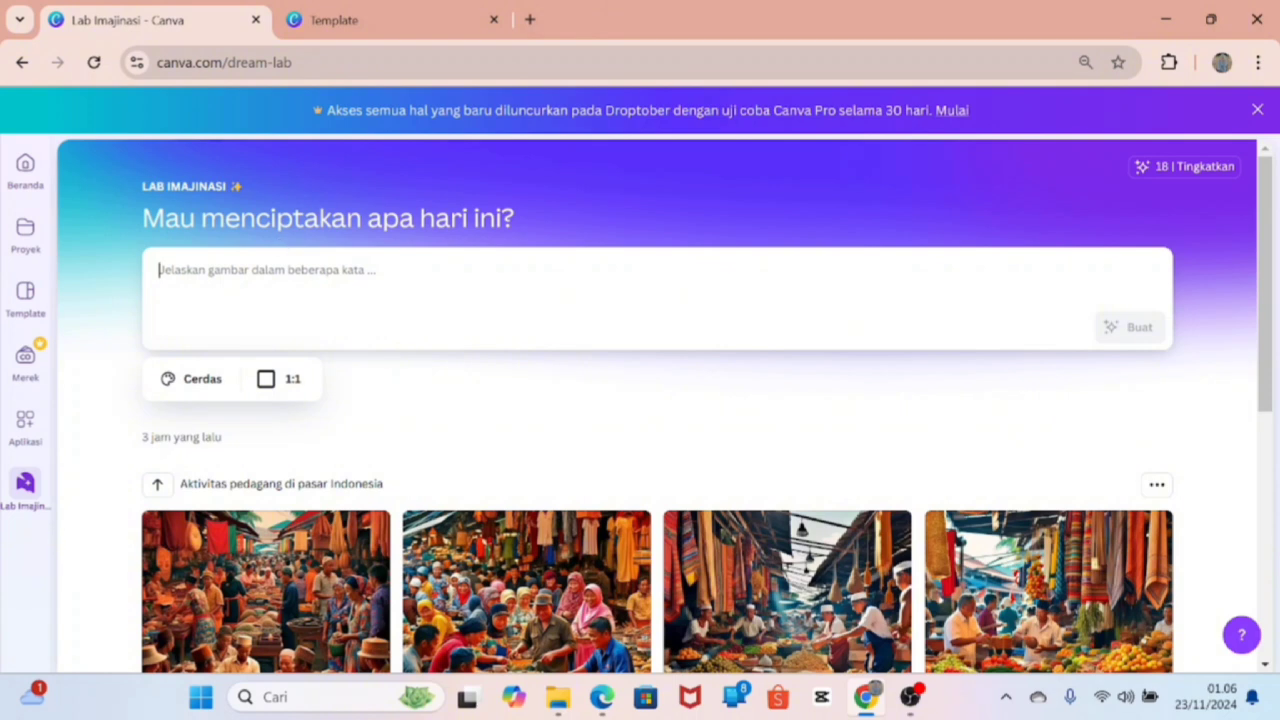
scroll(306, 300, down, 1)
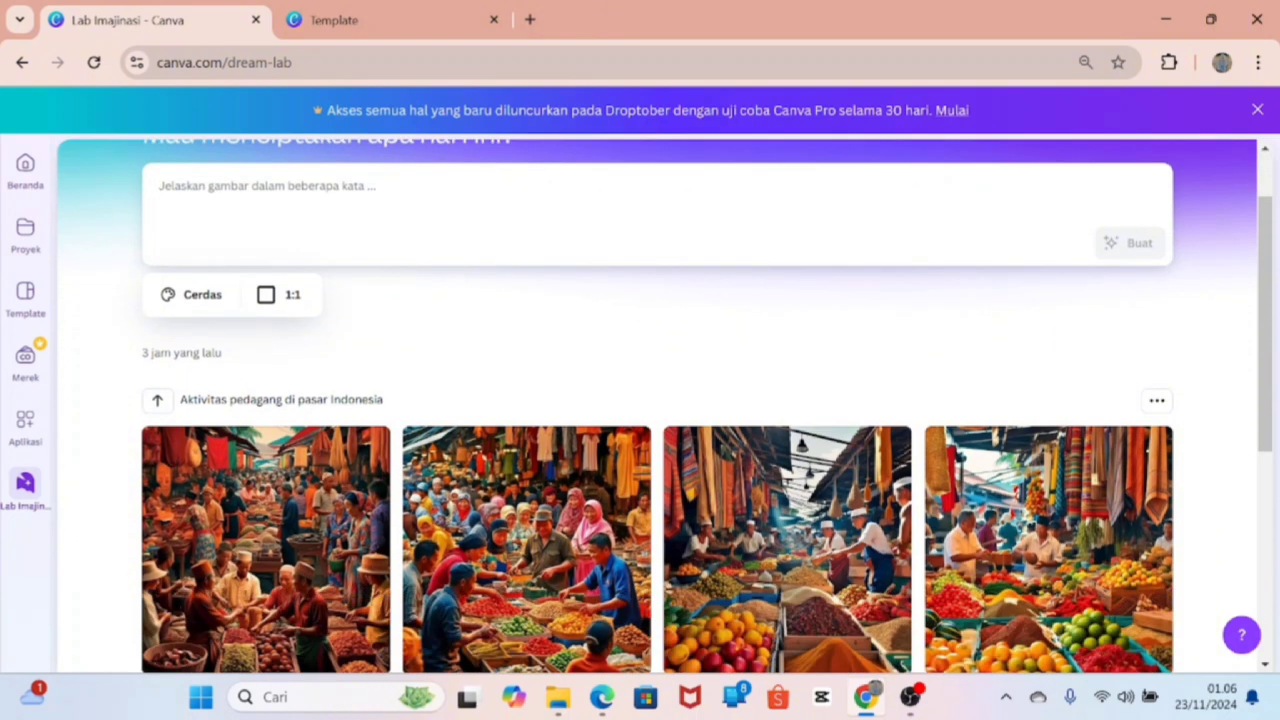
scroll(306, 297, up, 1)
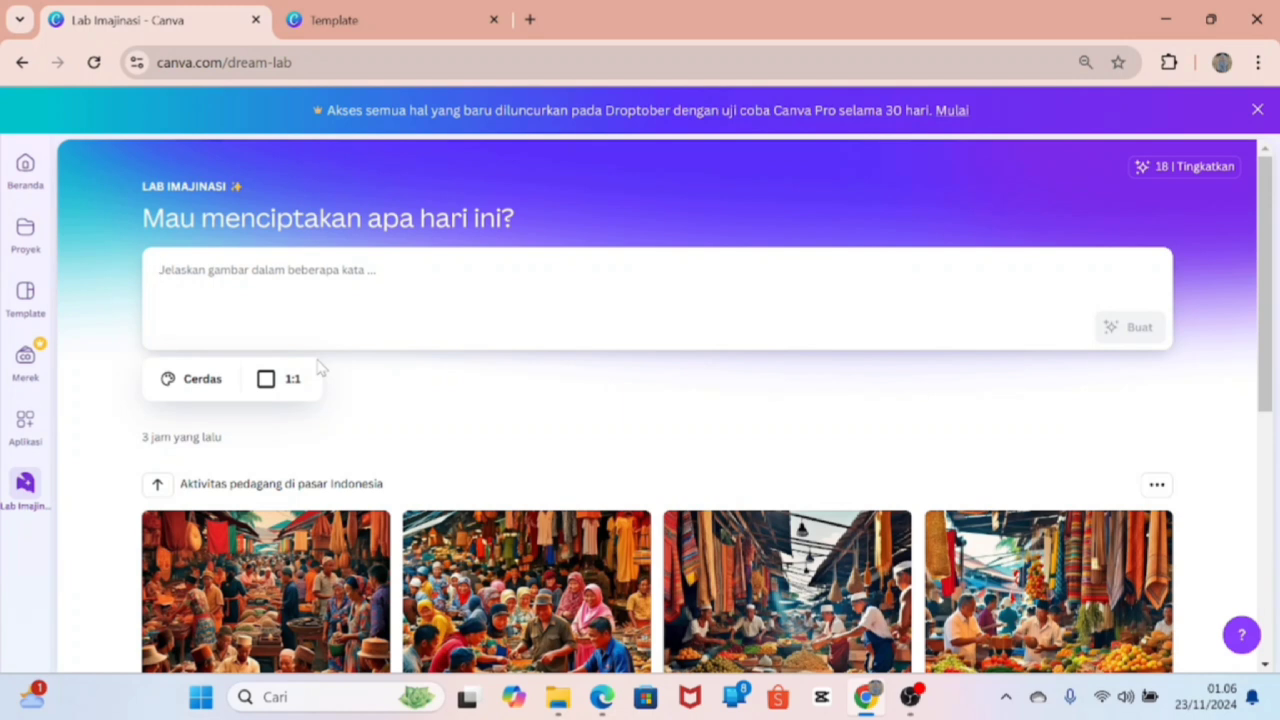
click(24, 488)
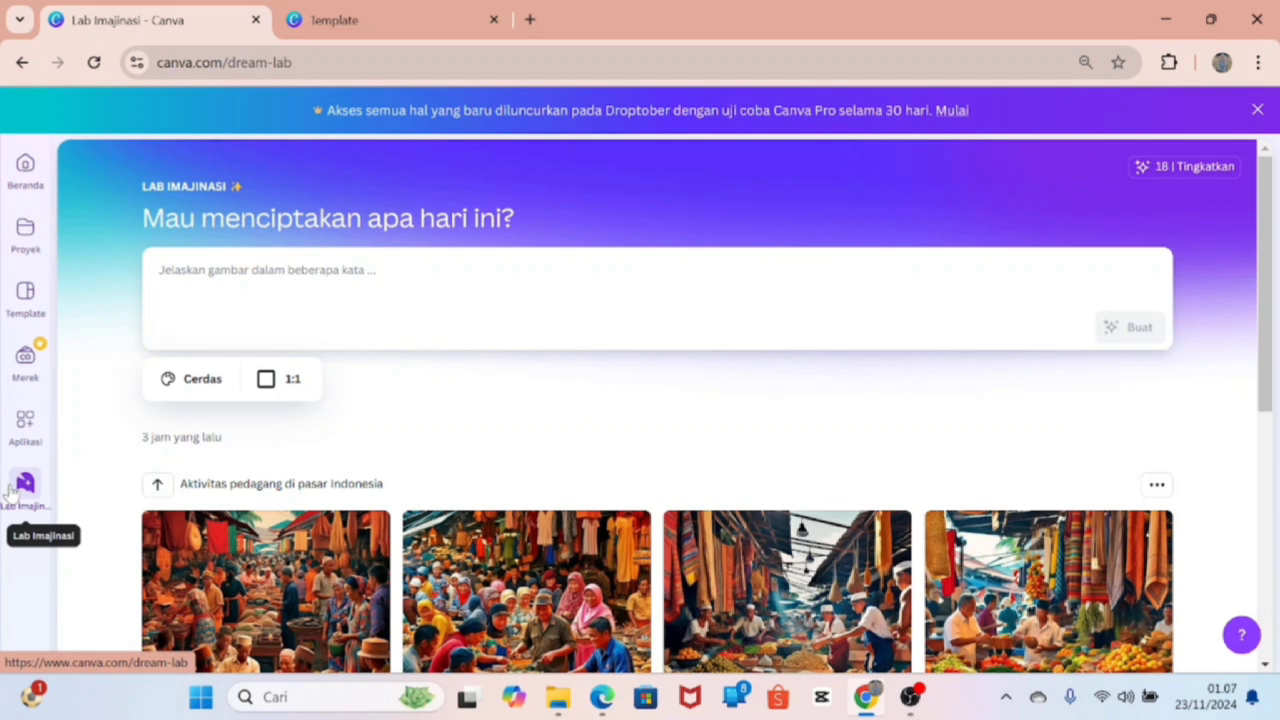
Look over the previously generated image sets for Aktivitas pedagang di pasar Indonesia and Aktivitas pedagang di pasar, and return to the description field.
mouse_move(310, 563)
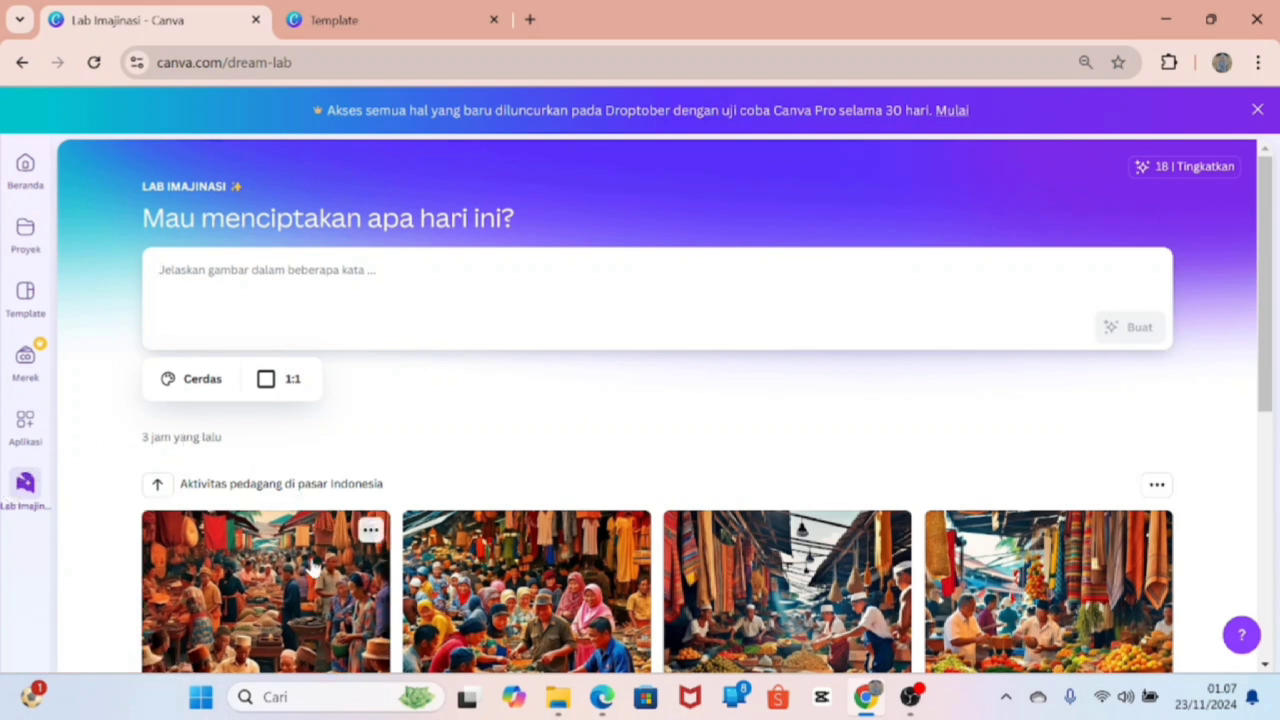
click(159, 270)
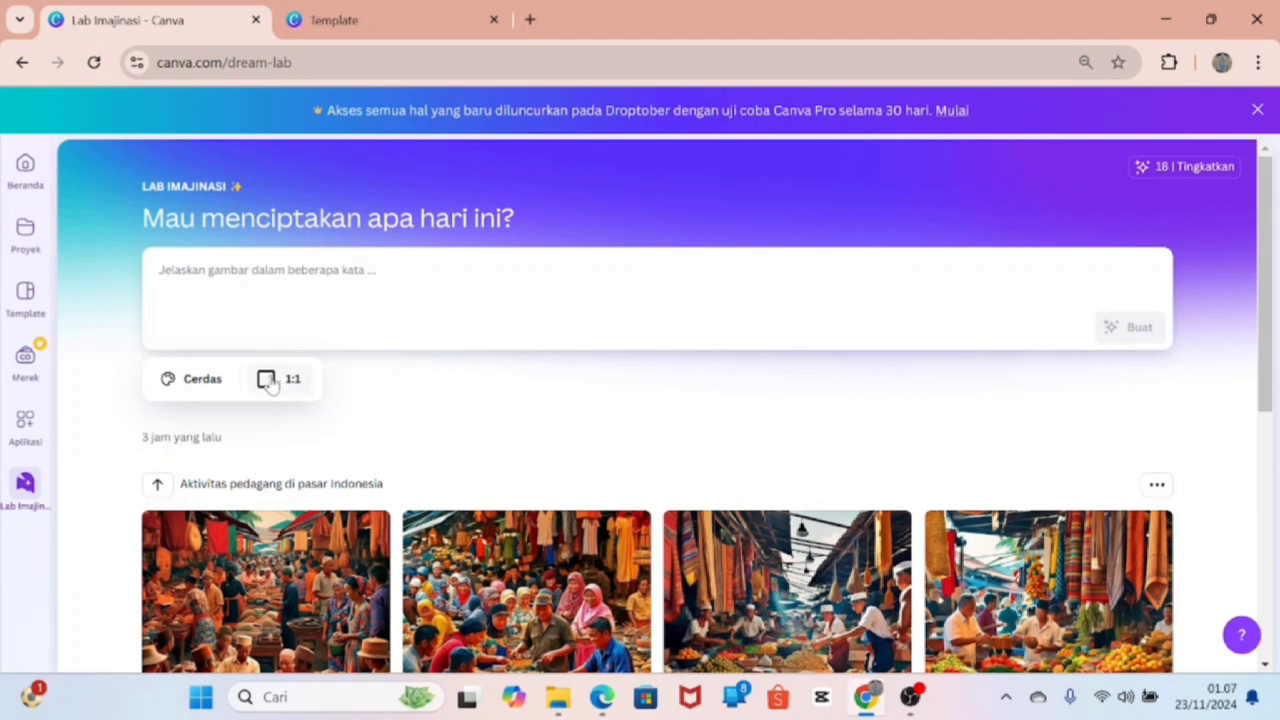
scroll(265, 380, down, 1)
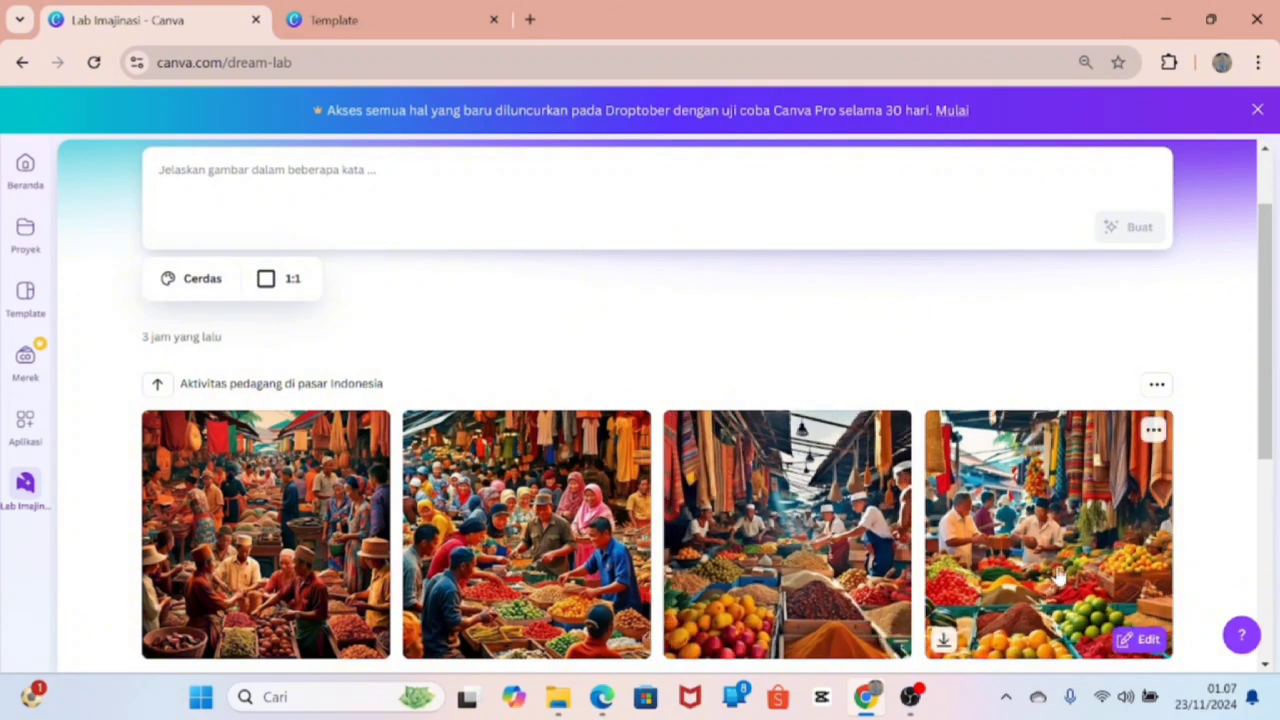
scroll(333, 540, down, 2)
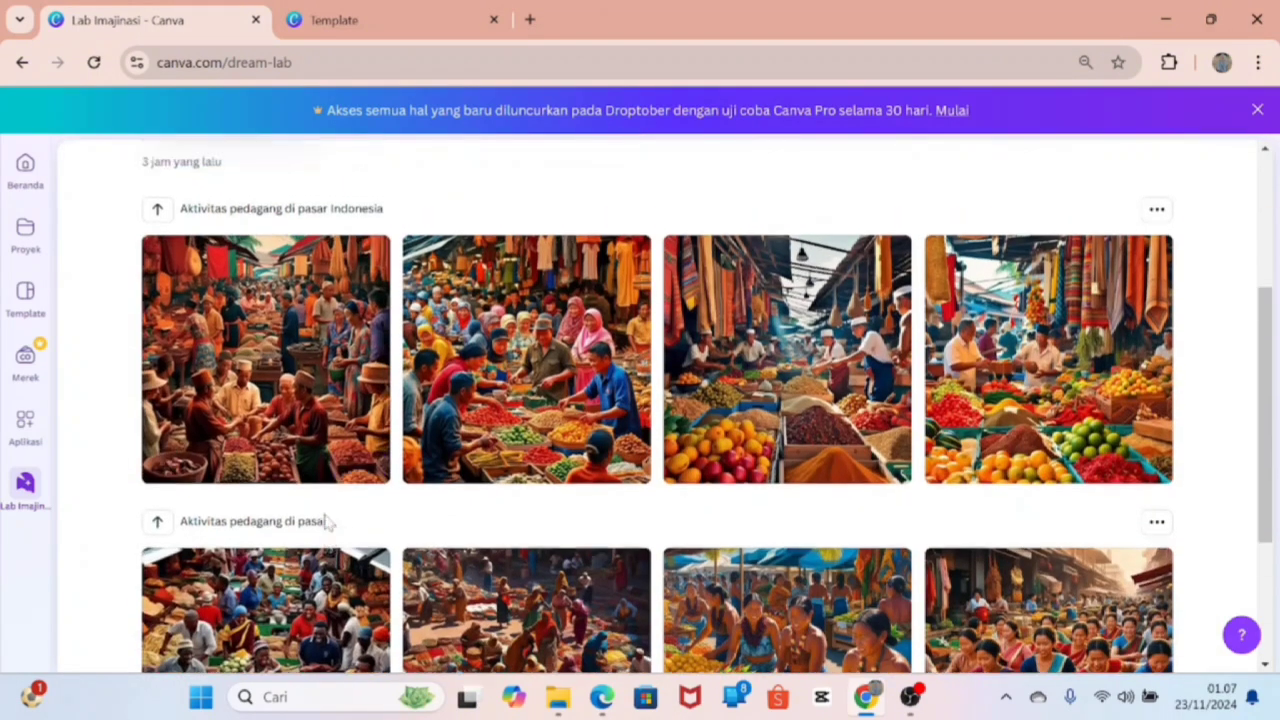
scroll(335, 530, up, 2)
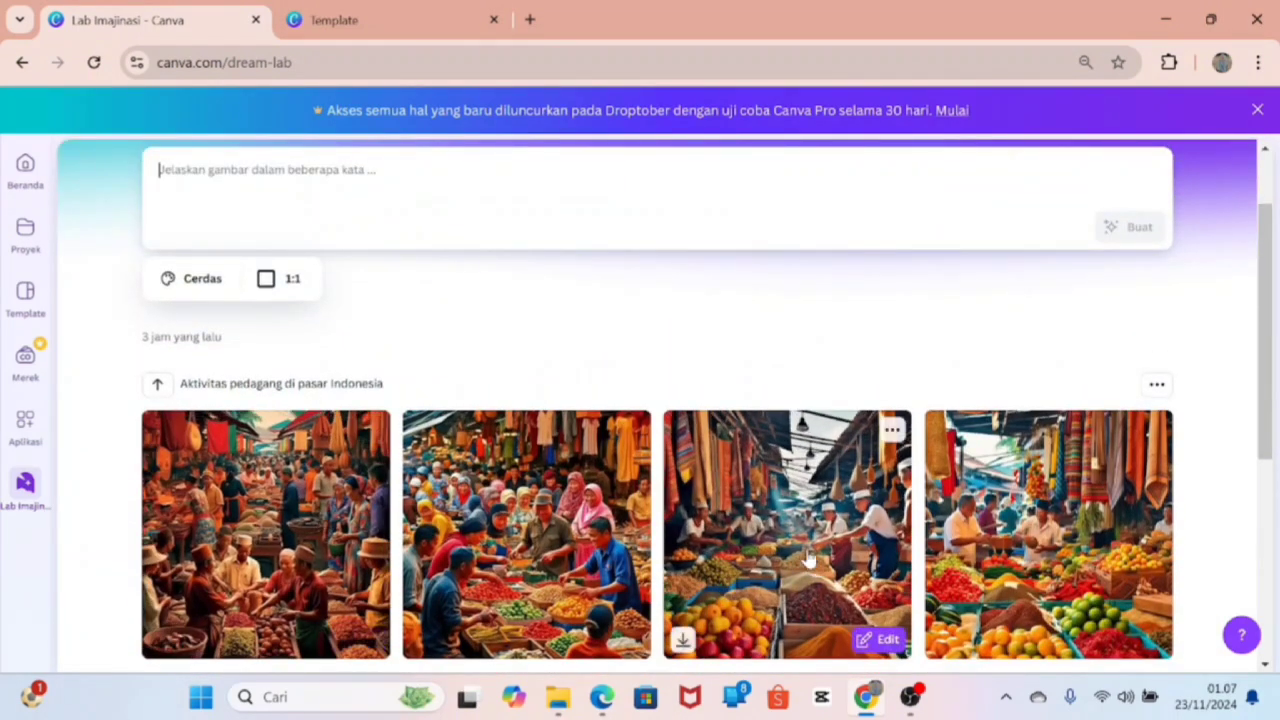
scroll(628, 463, up, 1)
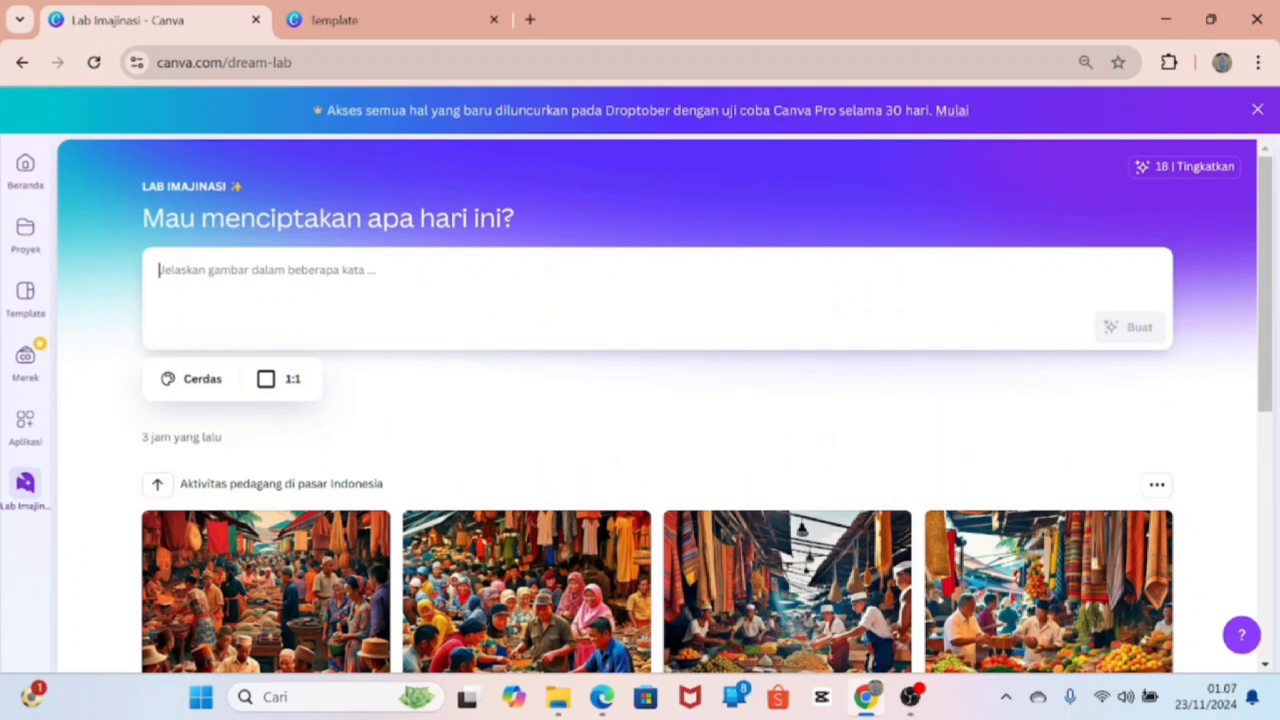
scroll(390, 388, down, 3)
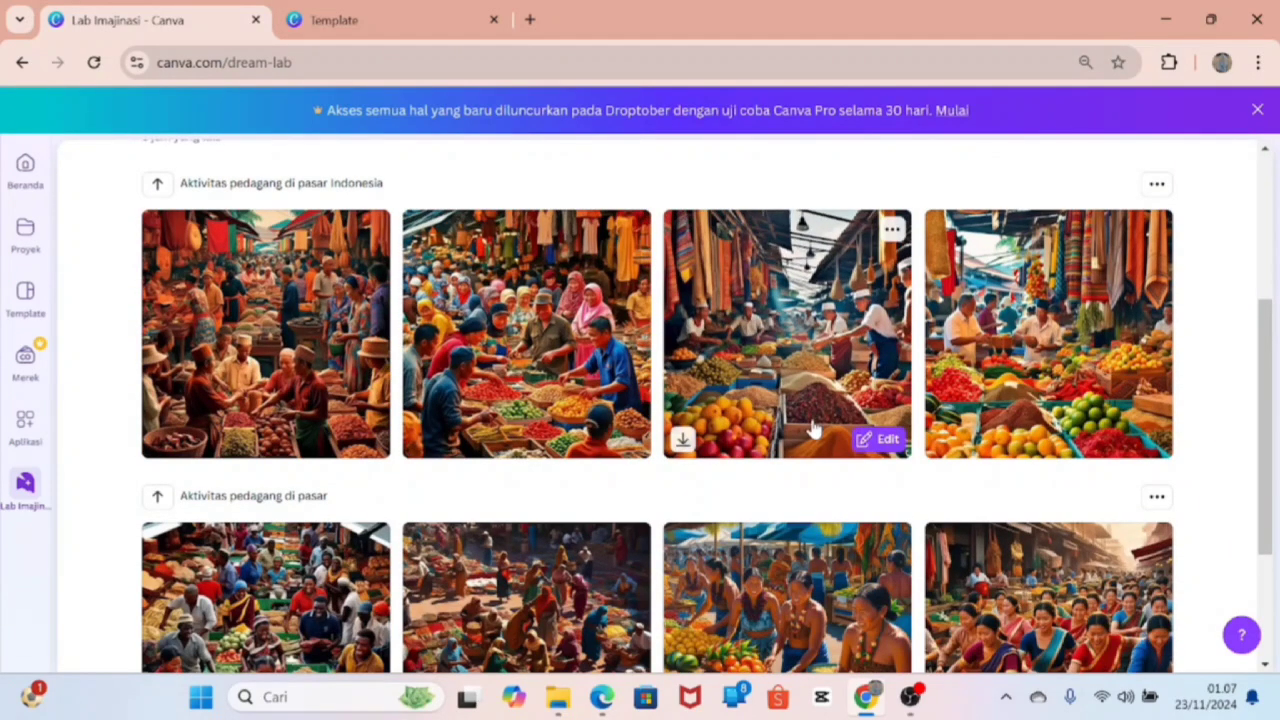
scroll(810, 430, up, 3)
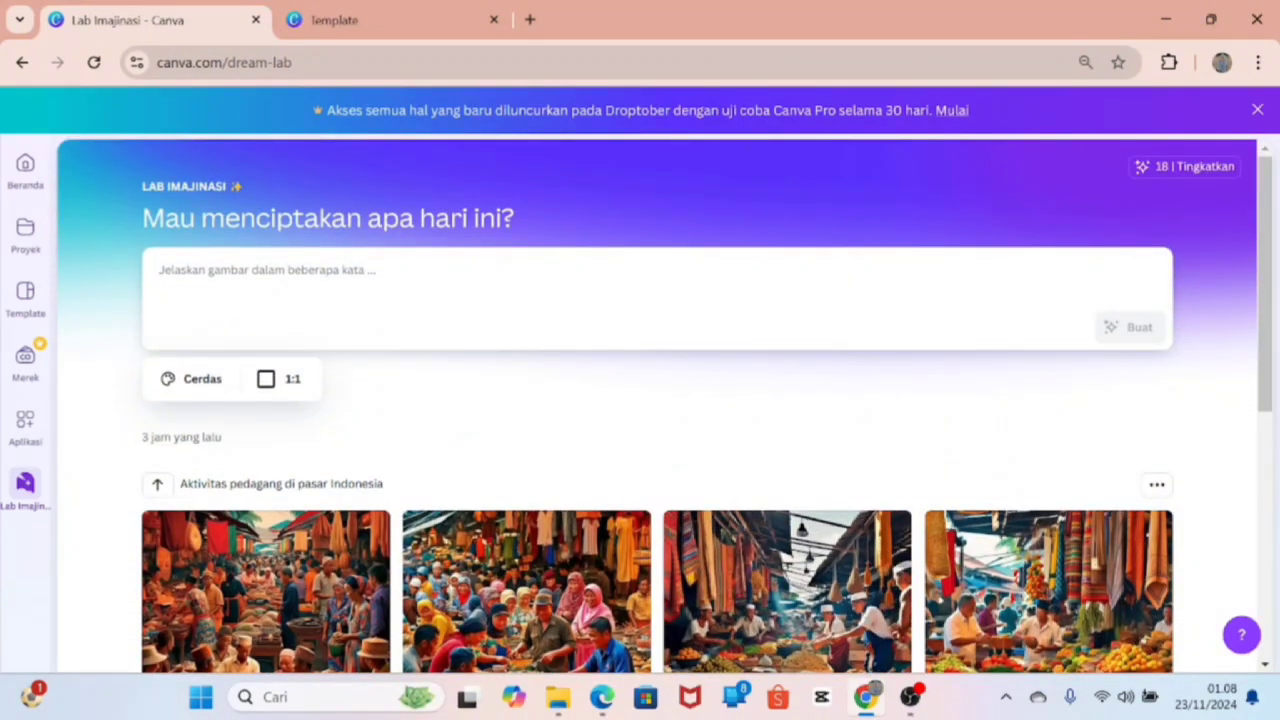
Generate images from the description "gambar umkm di indonesia" and look over the new set alongside the earlier ones.
text(gambar umkm di indonesia)
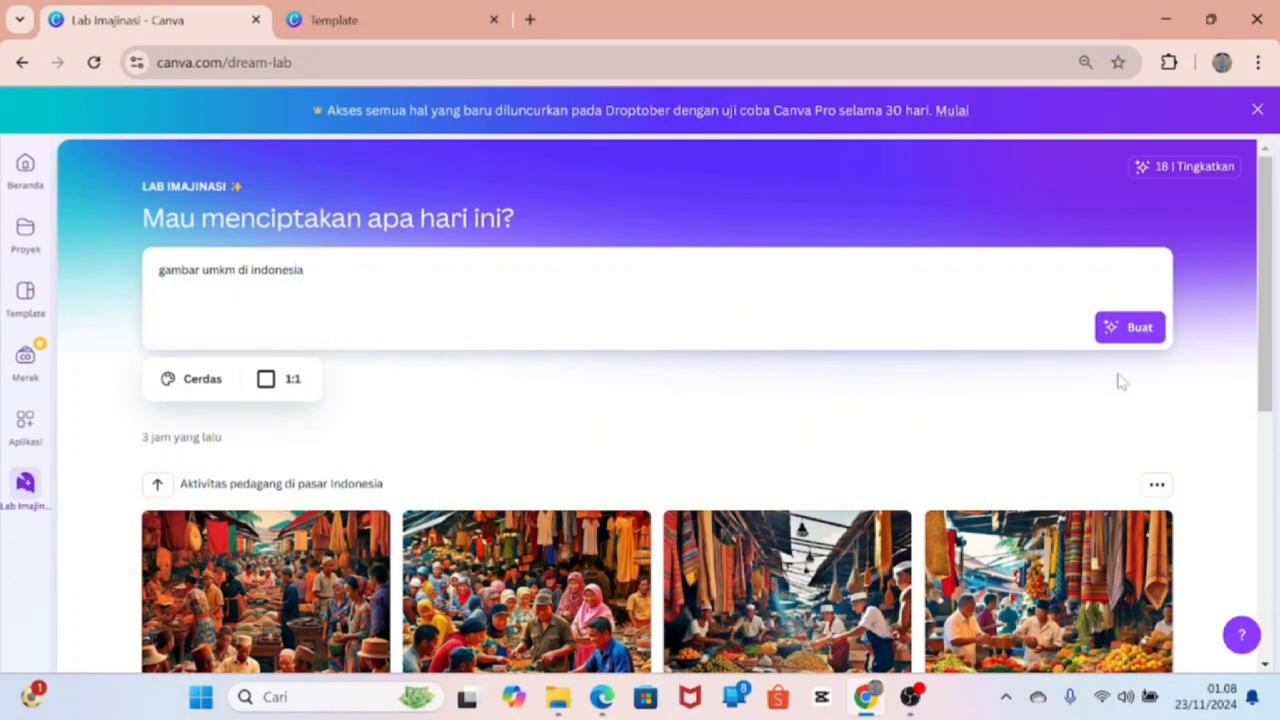
click(1127, 333)
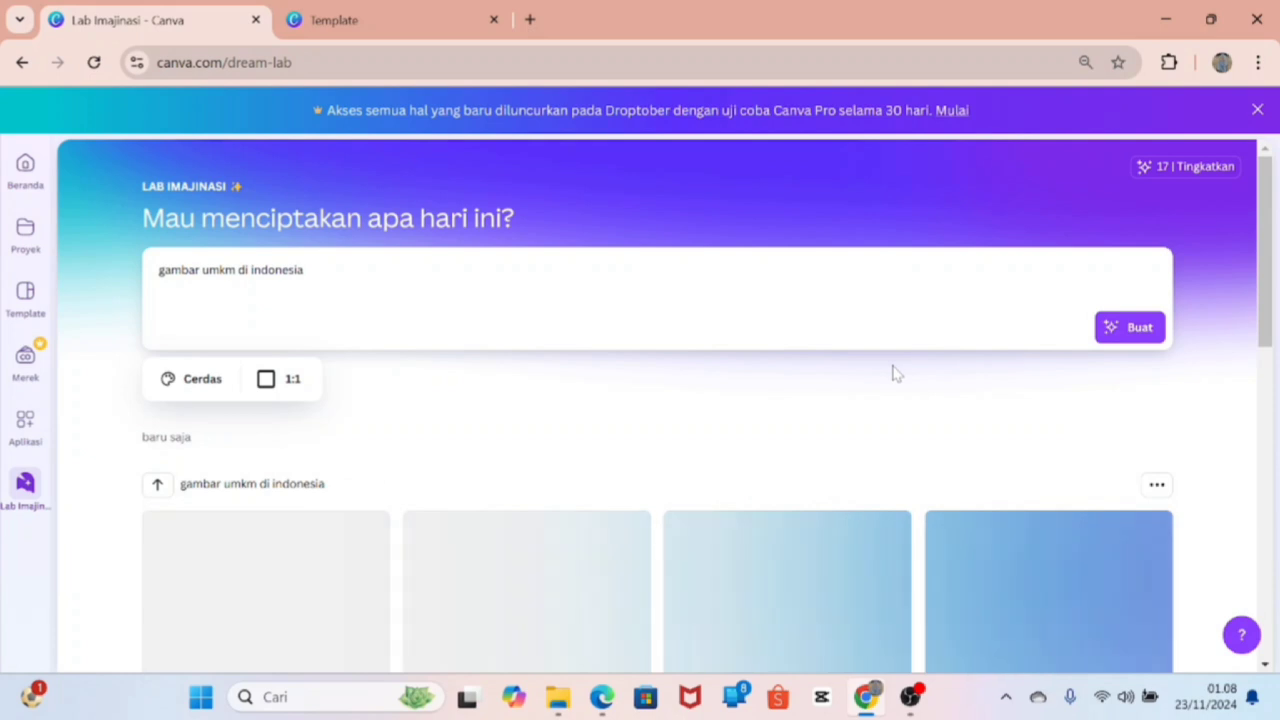
scroll(894, 372, down, 2)
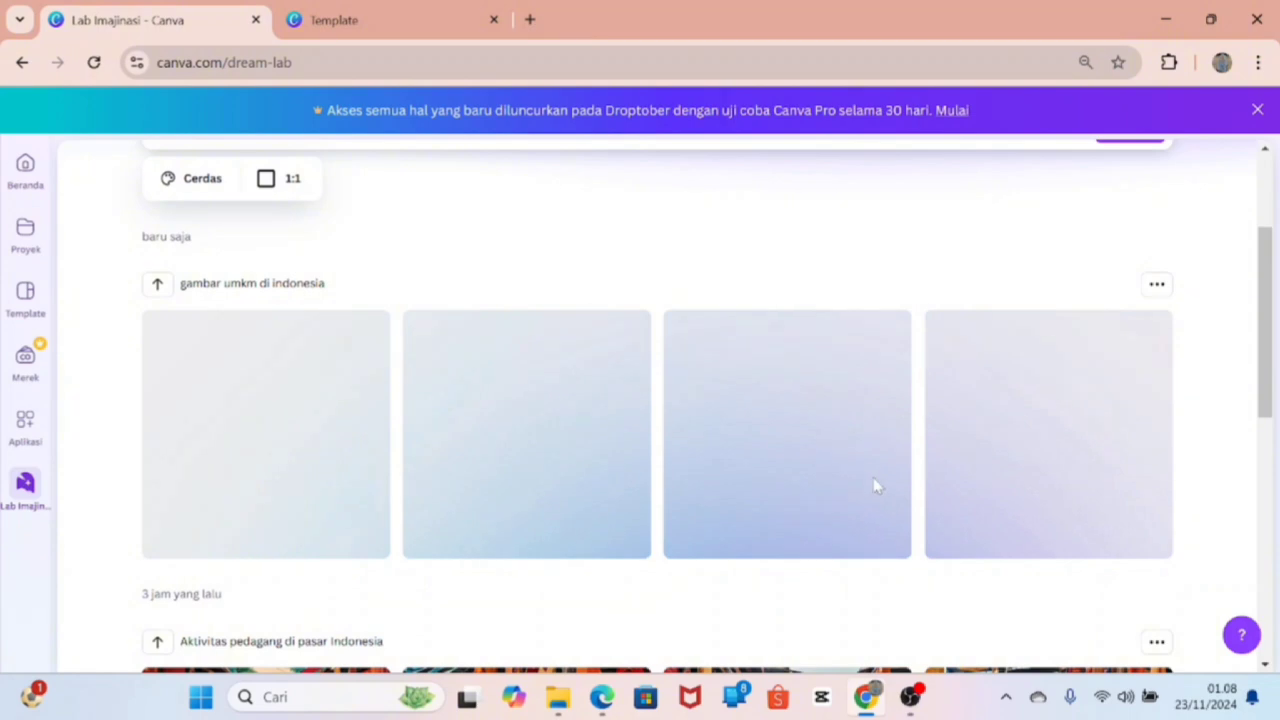
scroll(808, 500, down, 3)
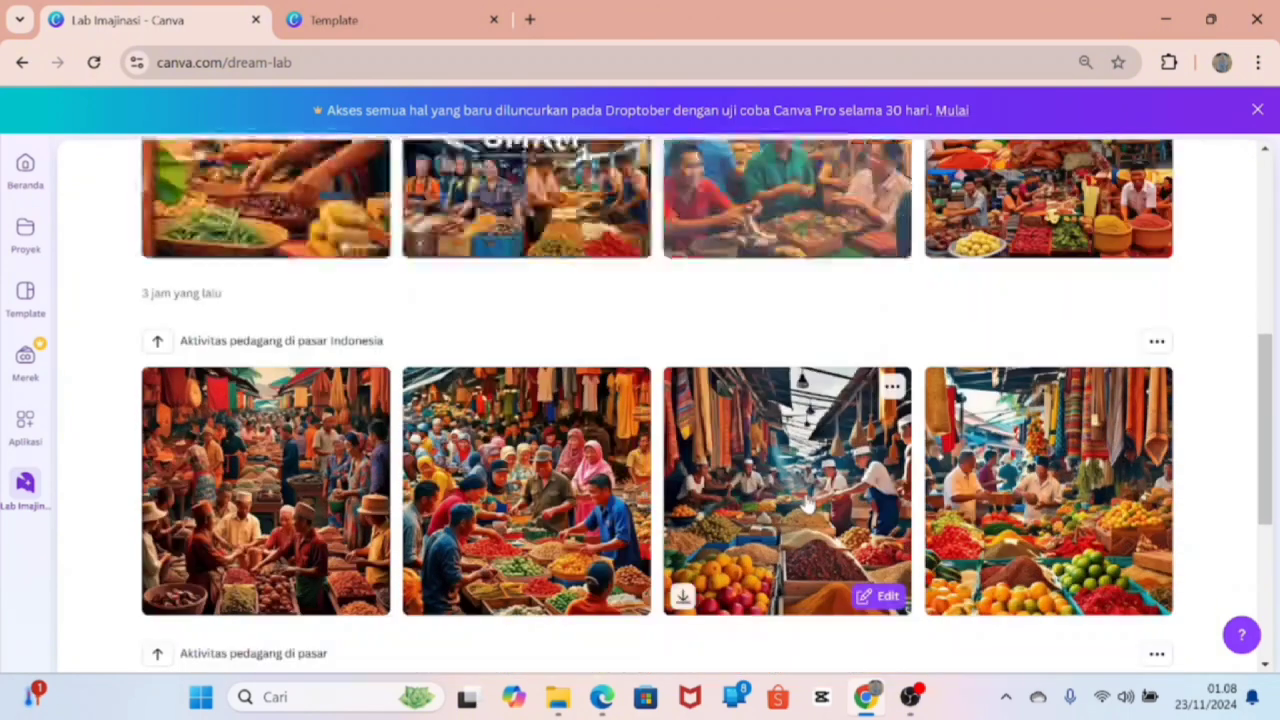
scroll(700, 470, up, 2)
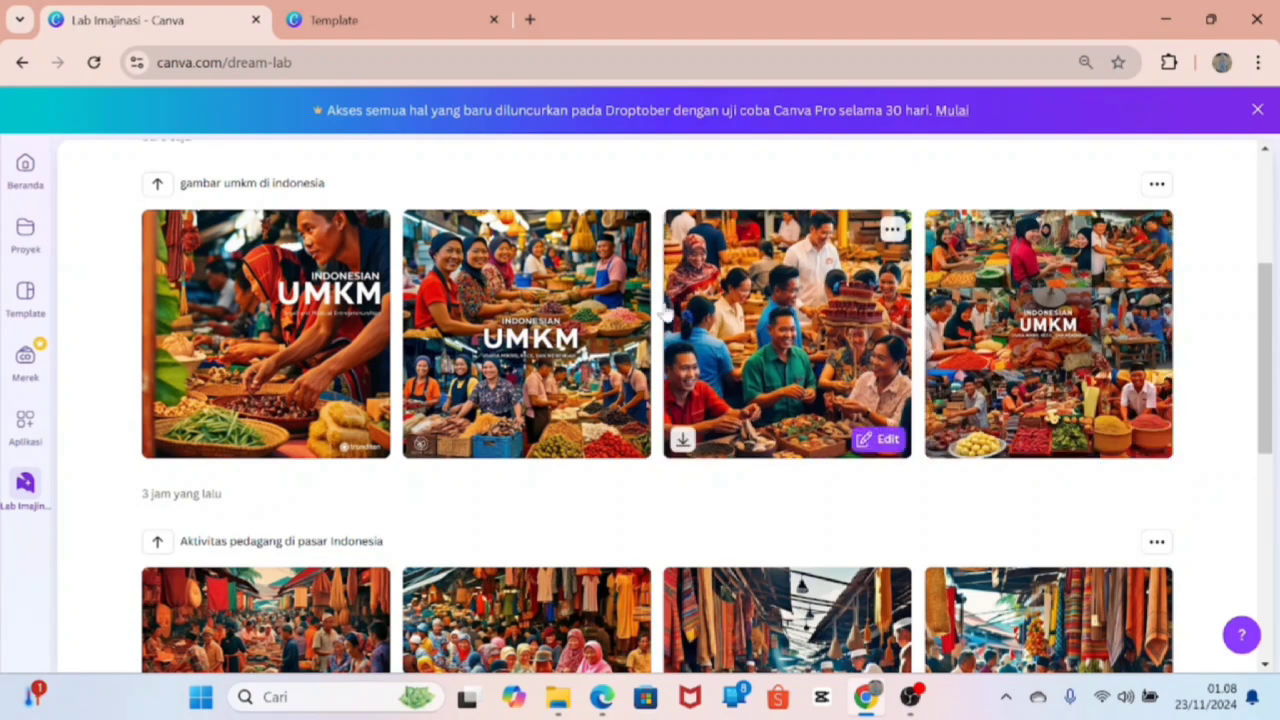
scroll(415, 325, up, 2)
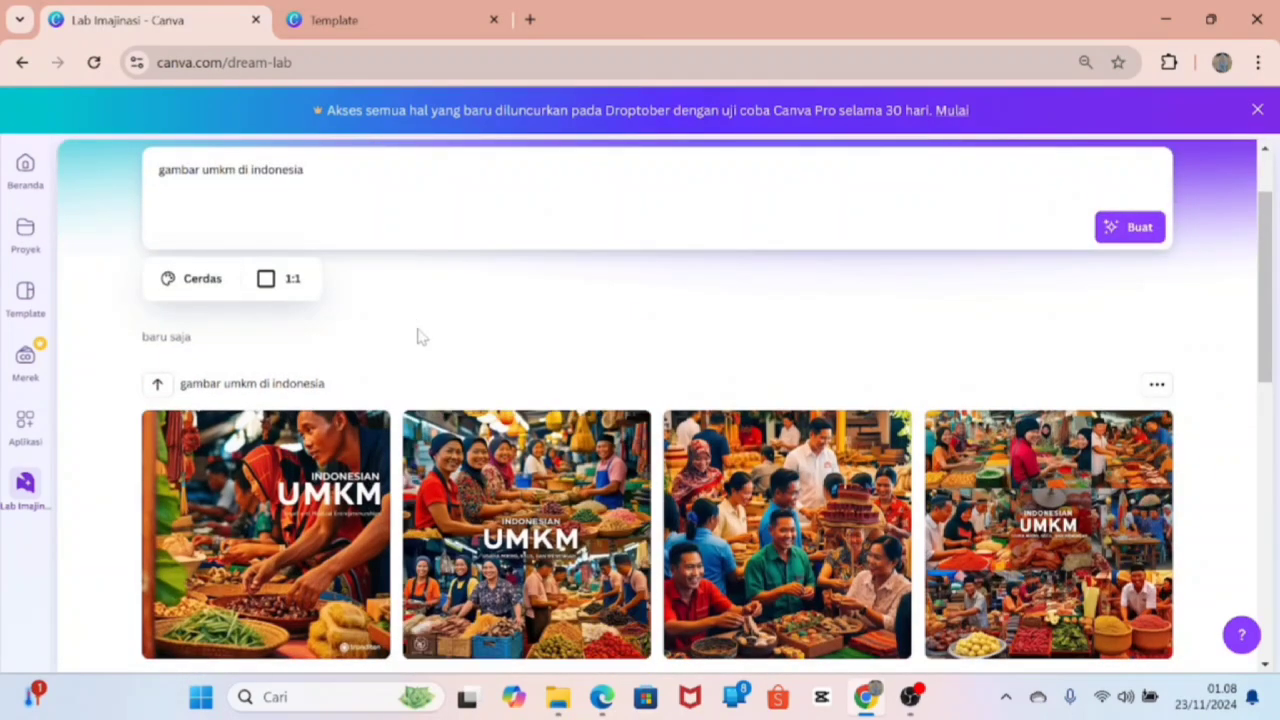
scroll(462, 378, down, 1)
scroll(462, 378, up, 2)
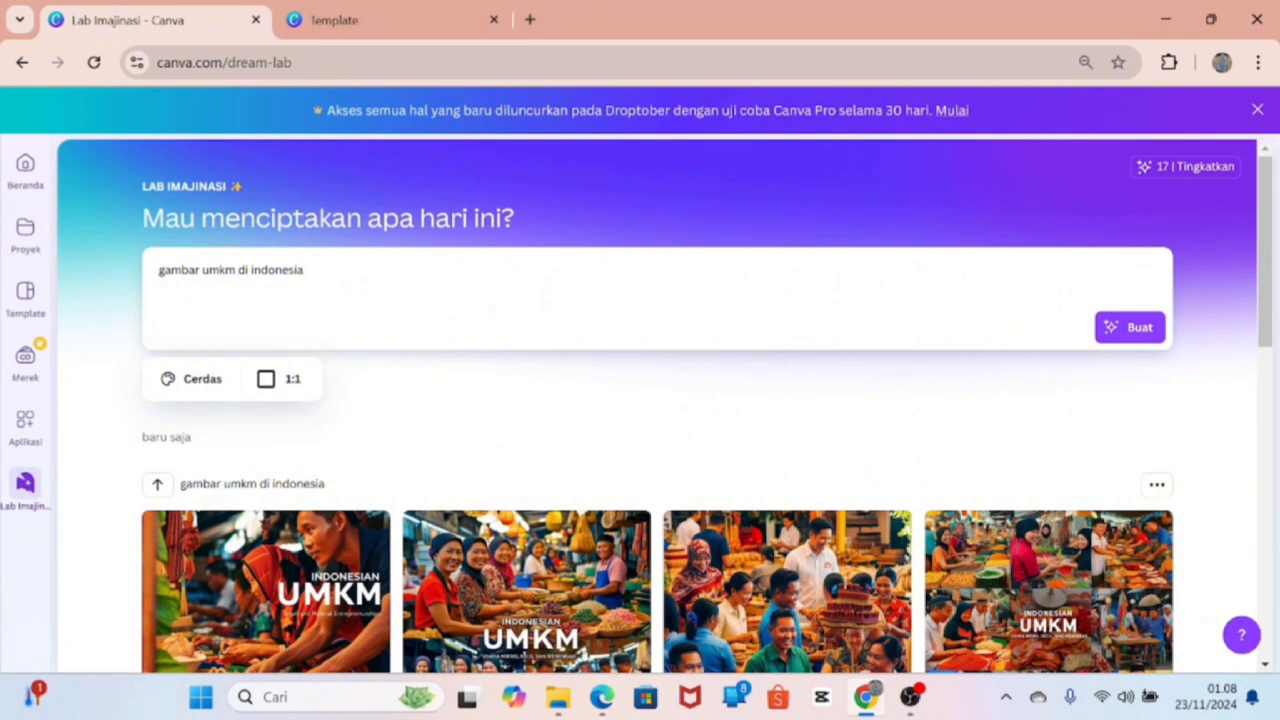
Download the first generated UMKM image and check it in the browser's recent download history.
scroll(190, 430, down, 2)
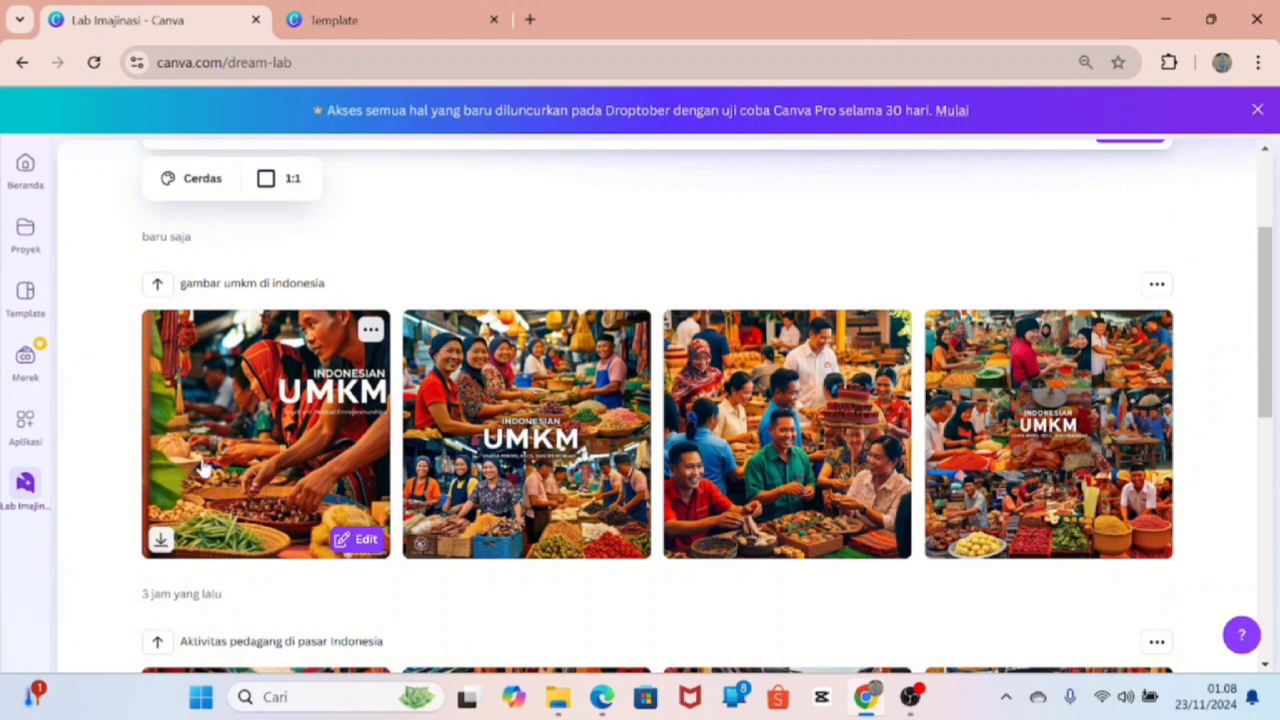
click(160, 541)
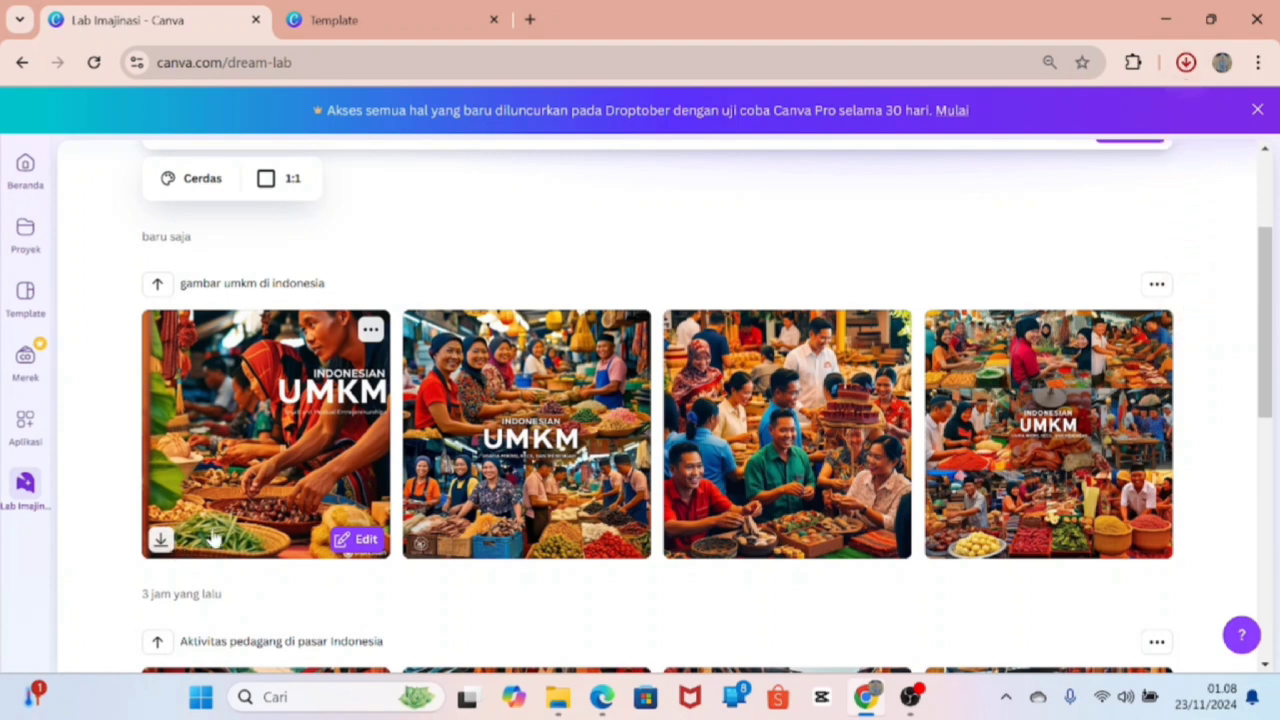
click(1186, 62)
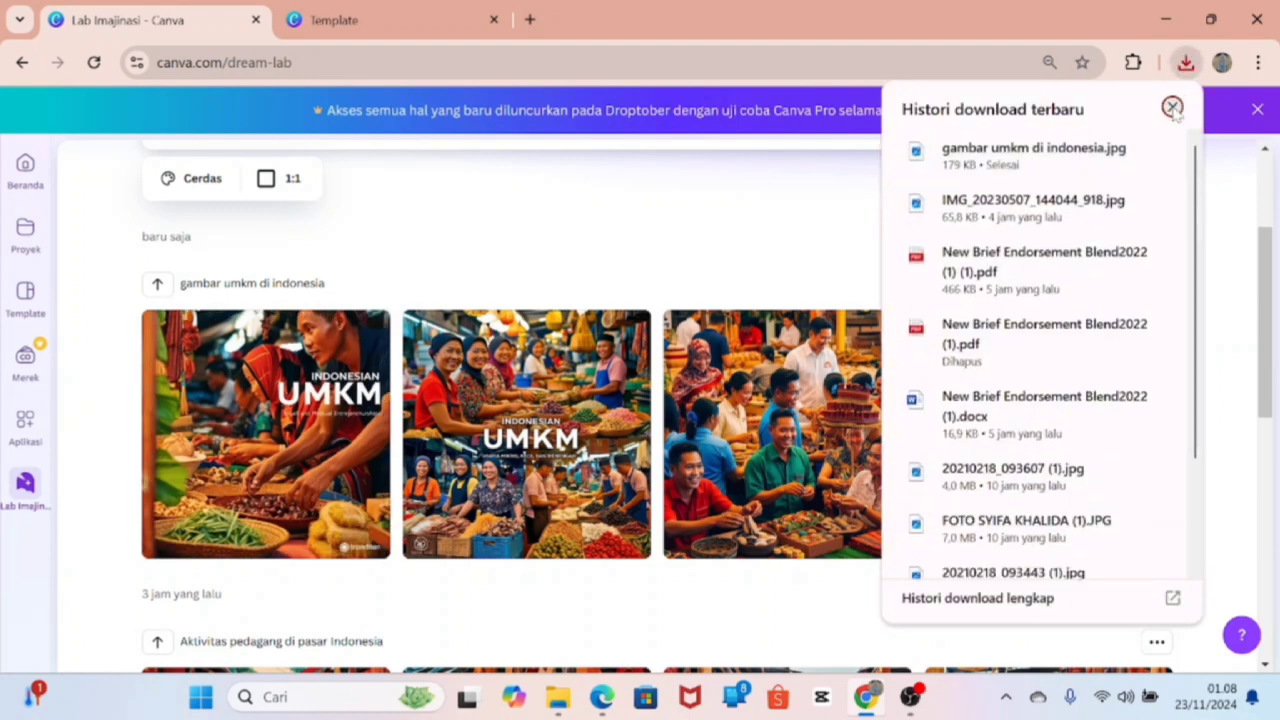
click(1172, 107)
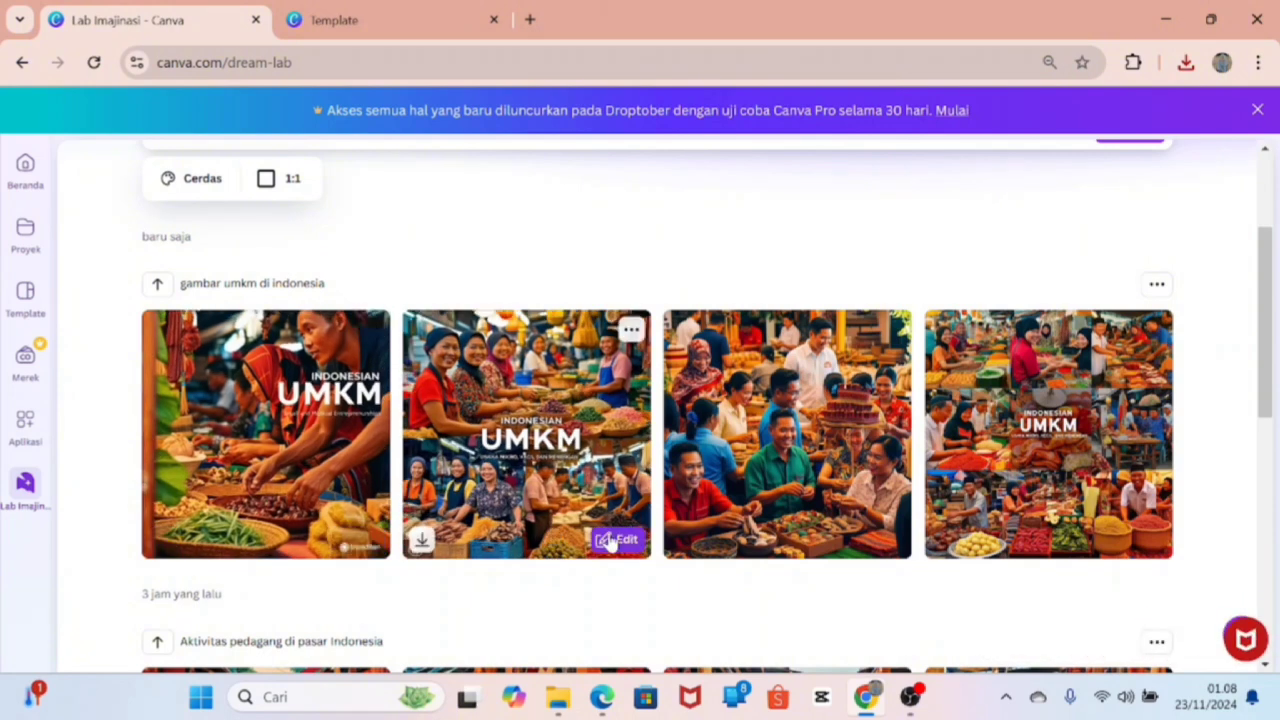
Open the second generated UMKM image for editing, shrink it on the page, and enlarge it back to fill the page.
click(617, 542)
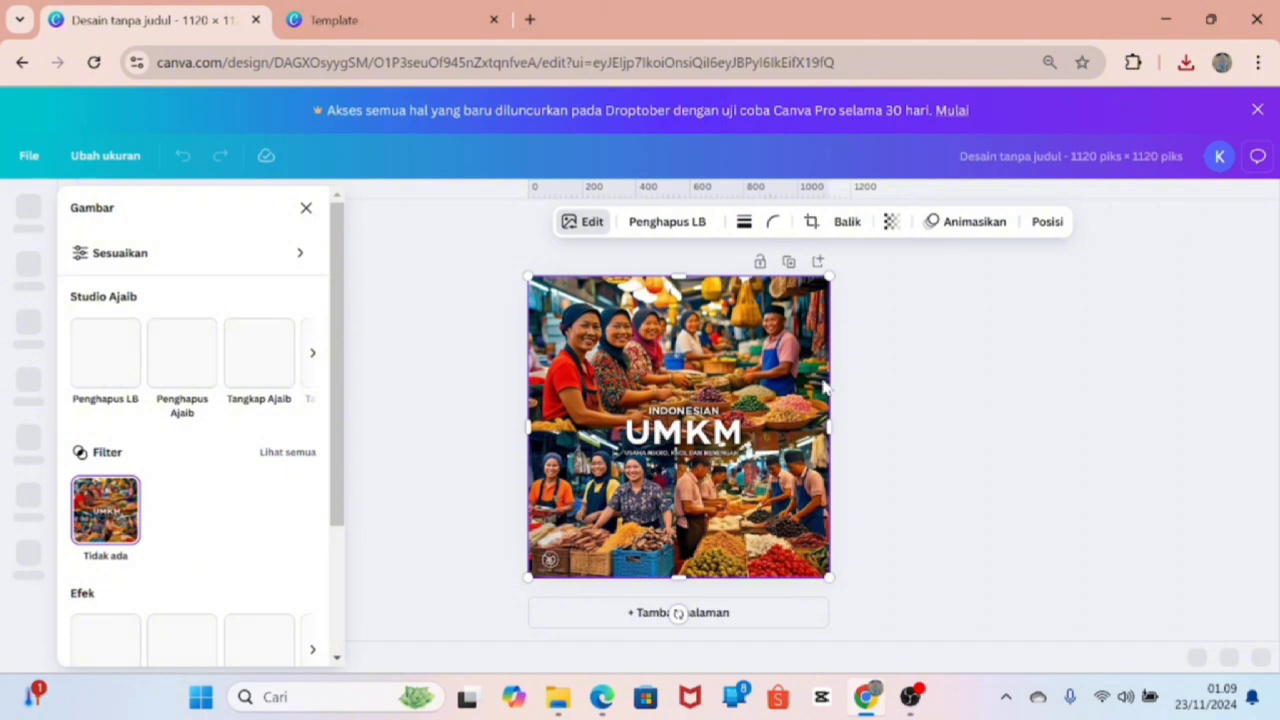
drag(829, 277, 820, 281)
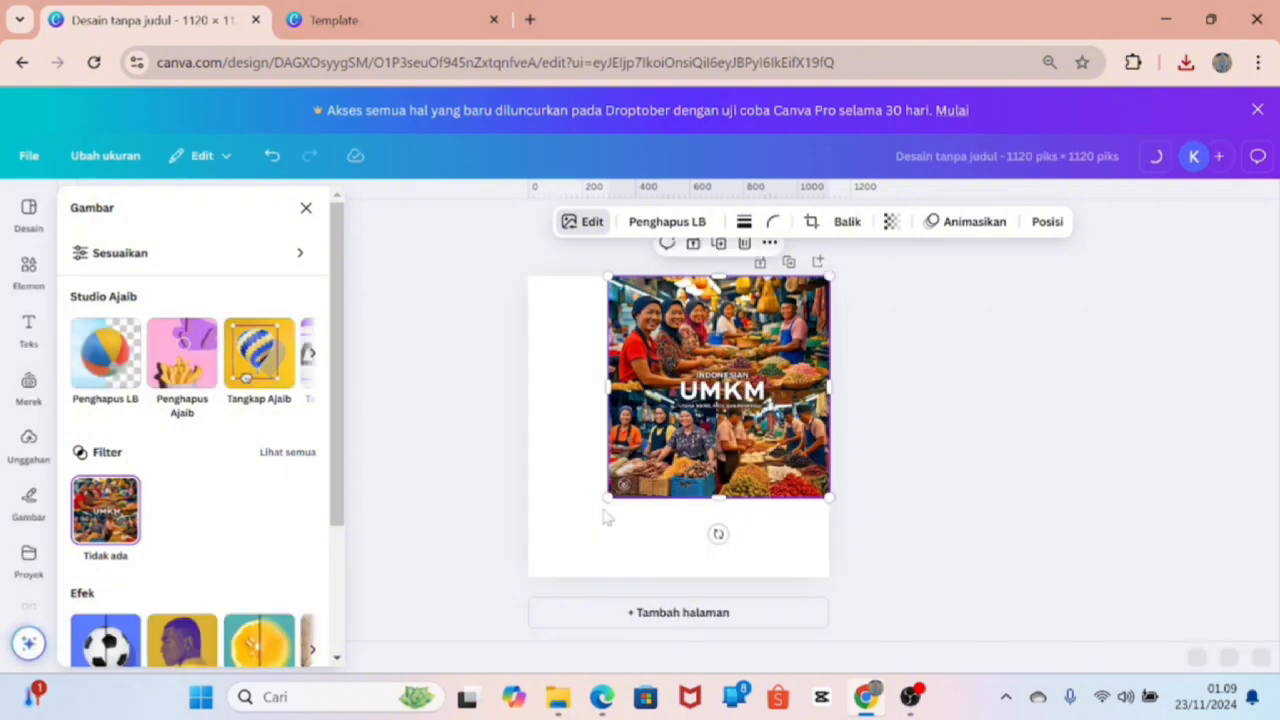
drag(608, 498, 528, 589)
Look through the image's Studio Ajaib tools, filters and effects, and open the Bayangan shadow options.
scroll(180, 450, down, 3)
click(106, 463)
scroll(133, 450, up, 3)
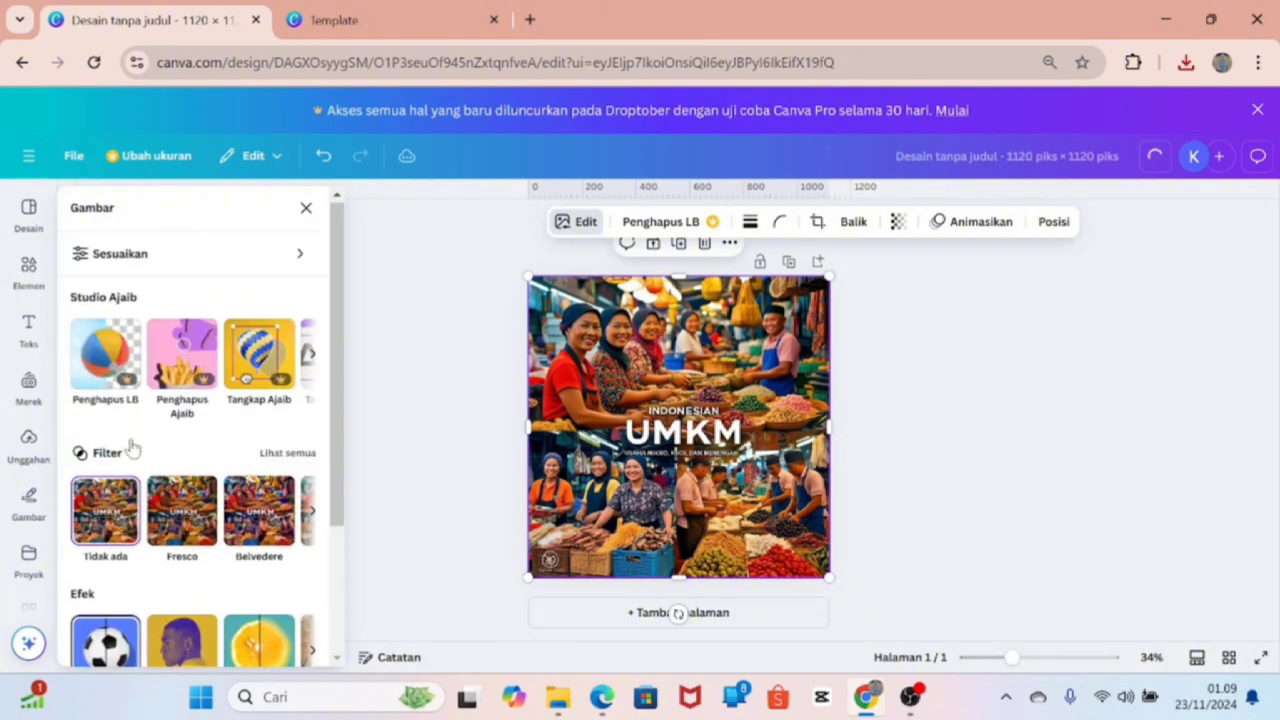
scroll(133, 450, down, 3)
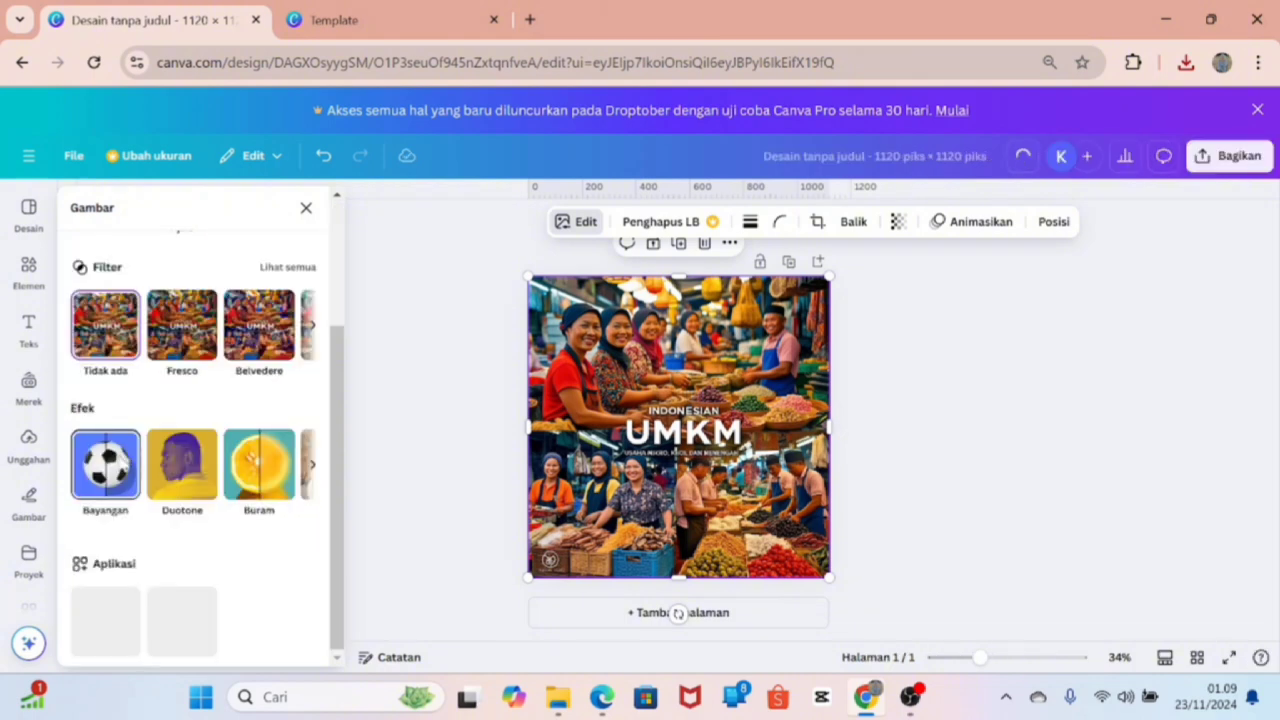
click(120, 463)
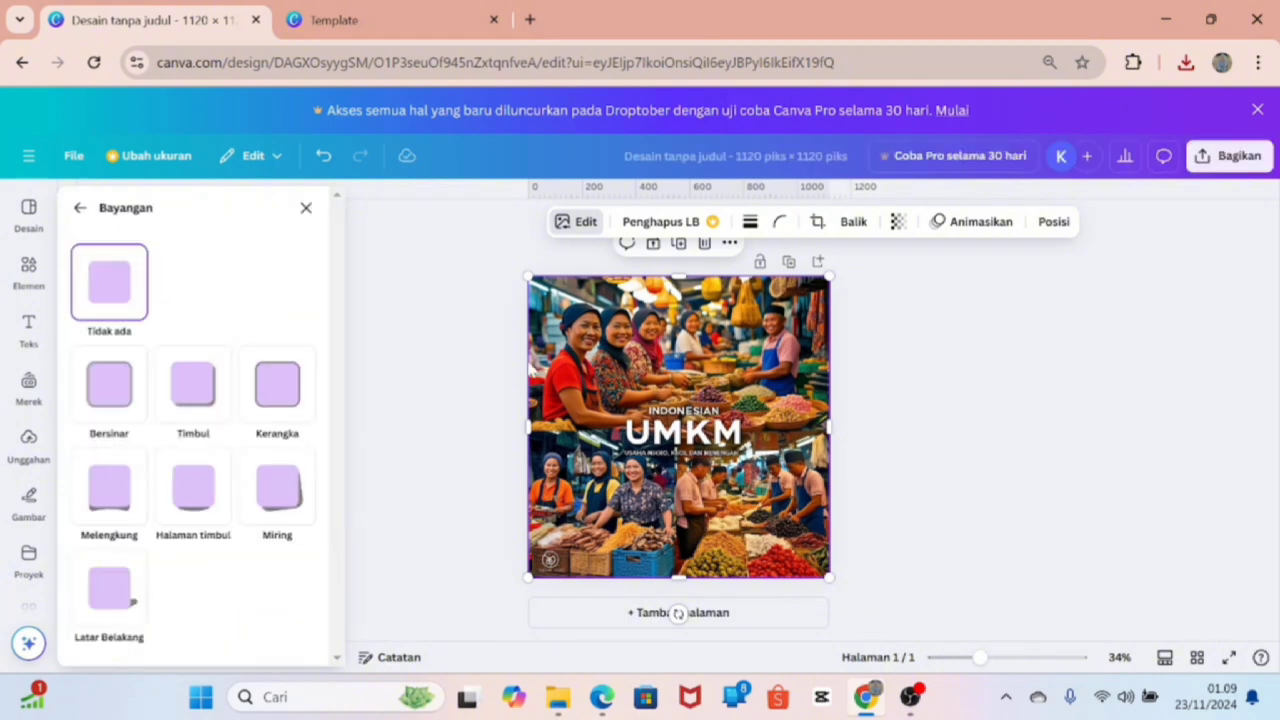
Leave the design for the home page (Beranda) and browse the recent designs under Desain terakhir.
click(23, 64)
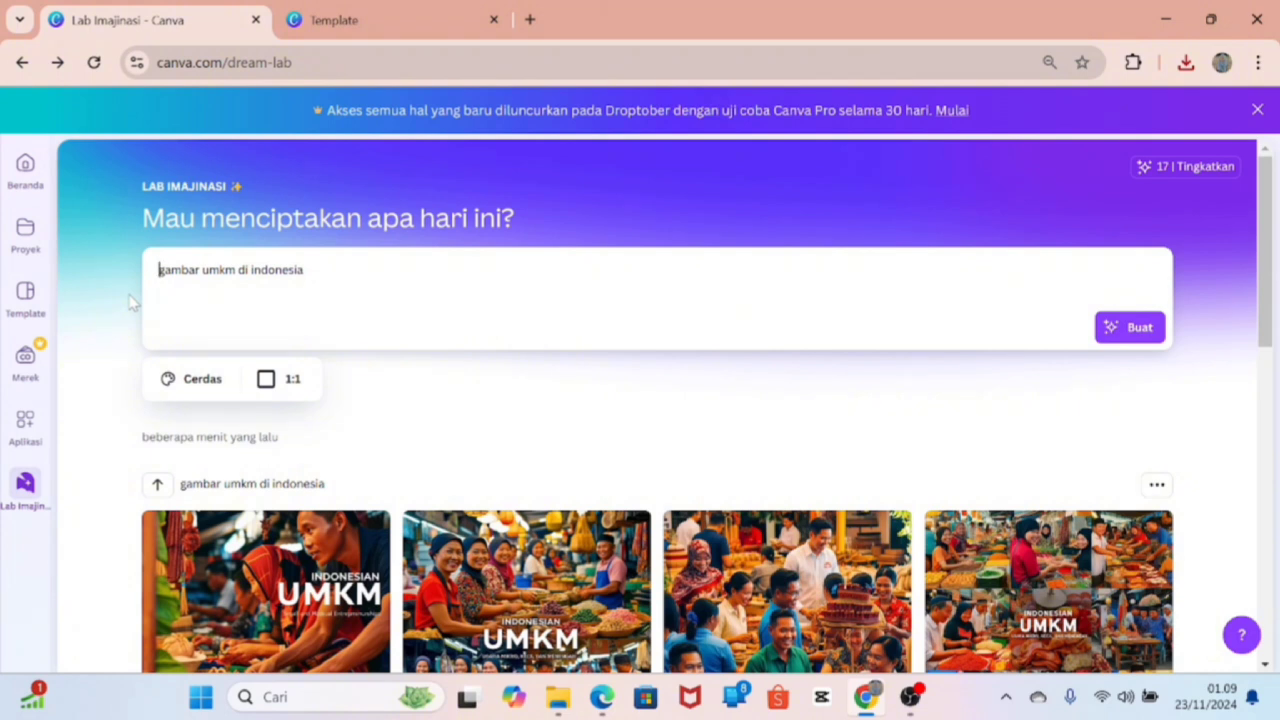
click(35, 174)
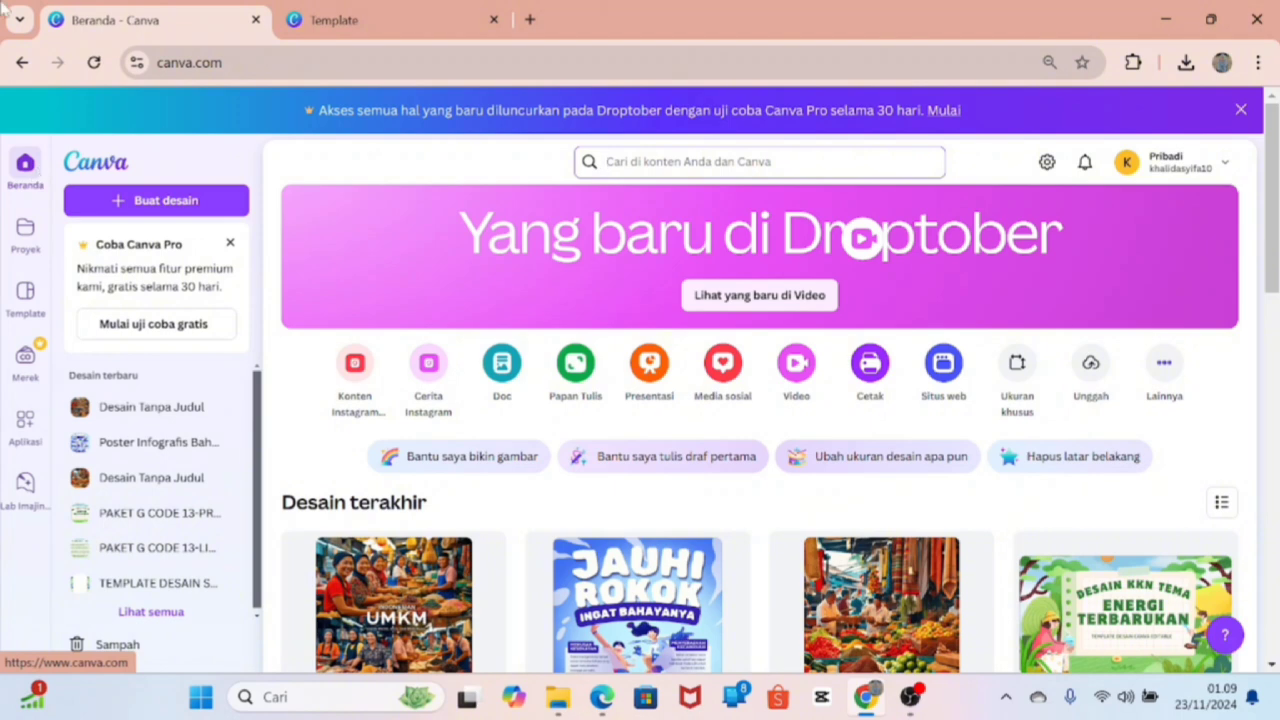
scroll(449, 474, down, 1)
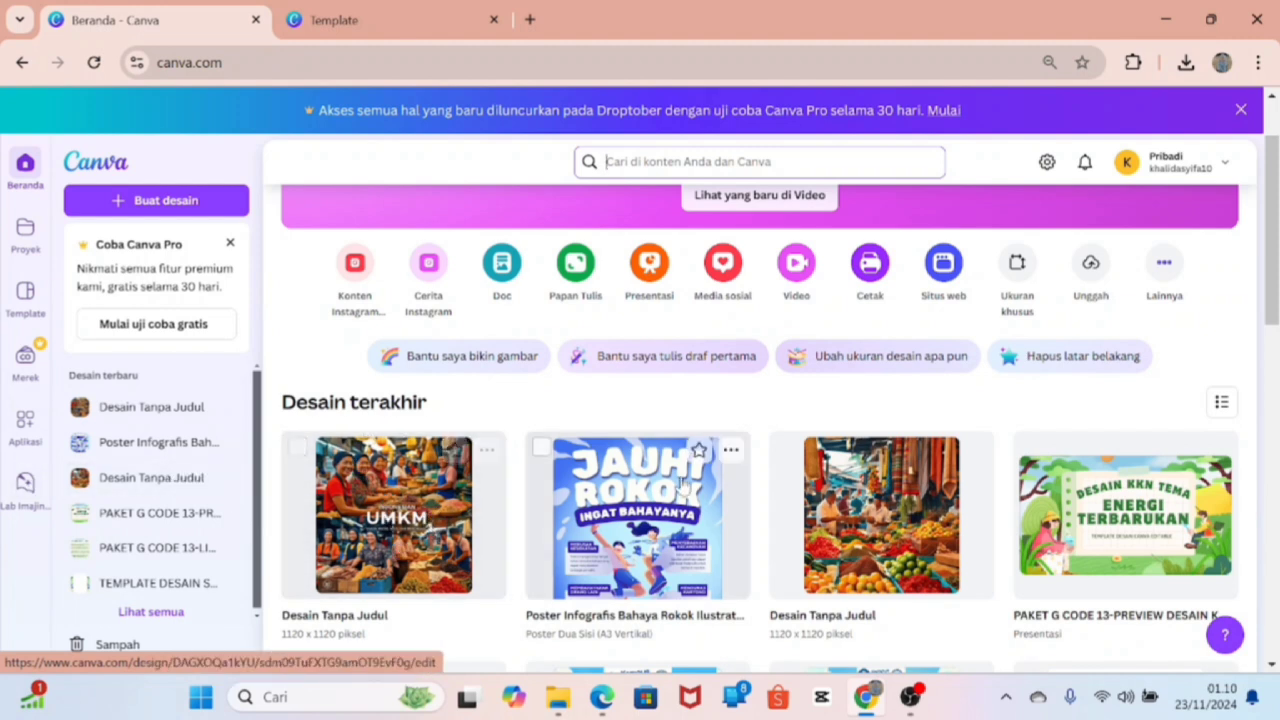
mouse_move(485, 451)
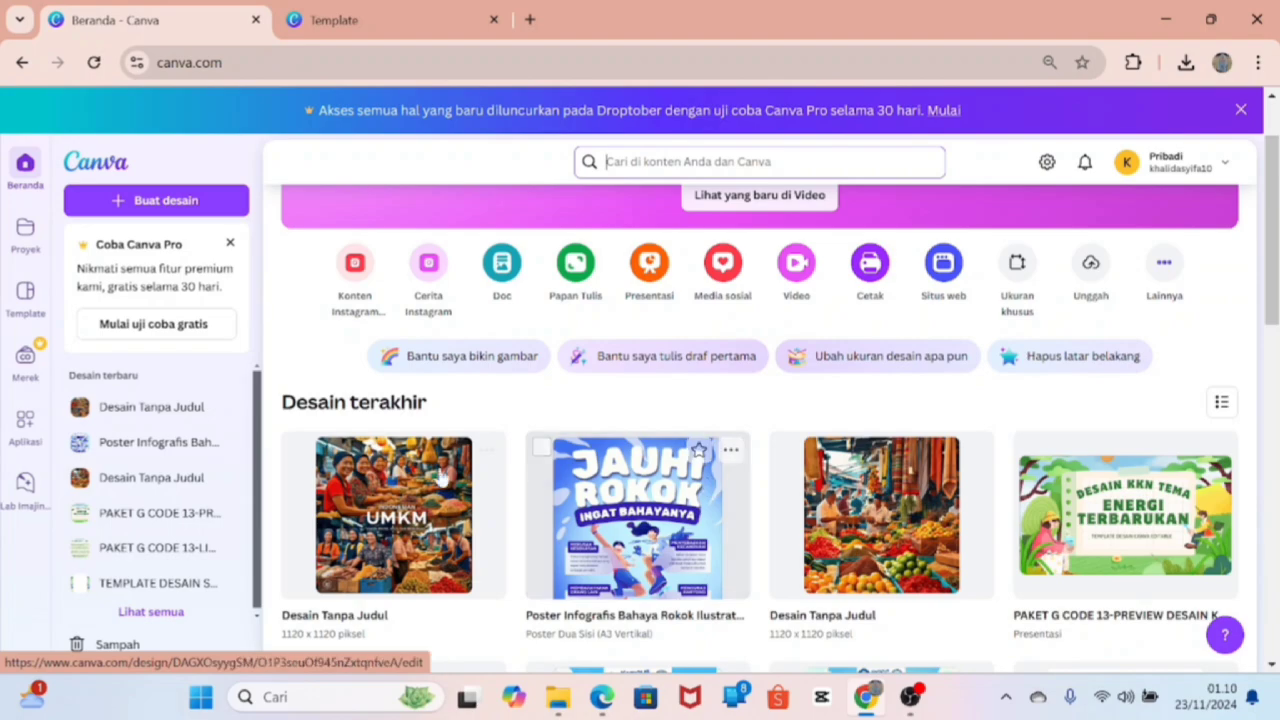
scroll(705, 492, down, 6)
scroll(705, 492, up, 3)
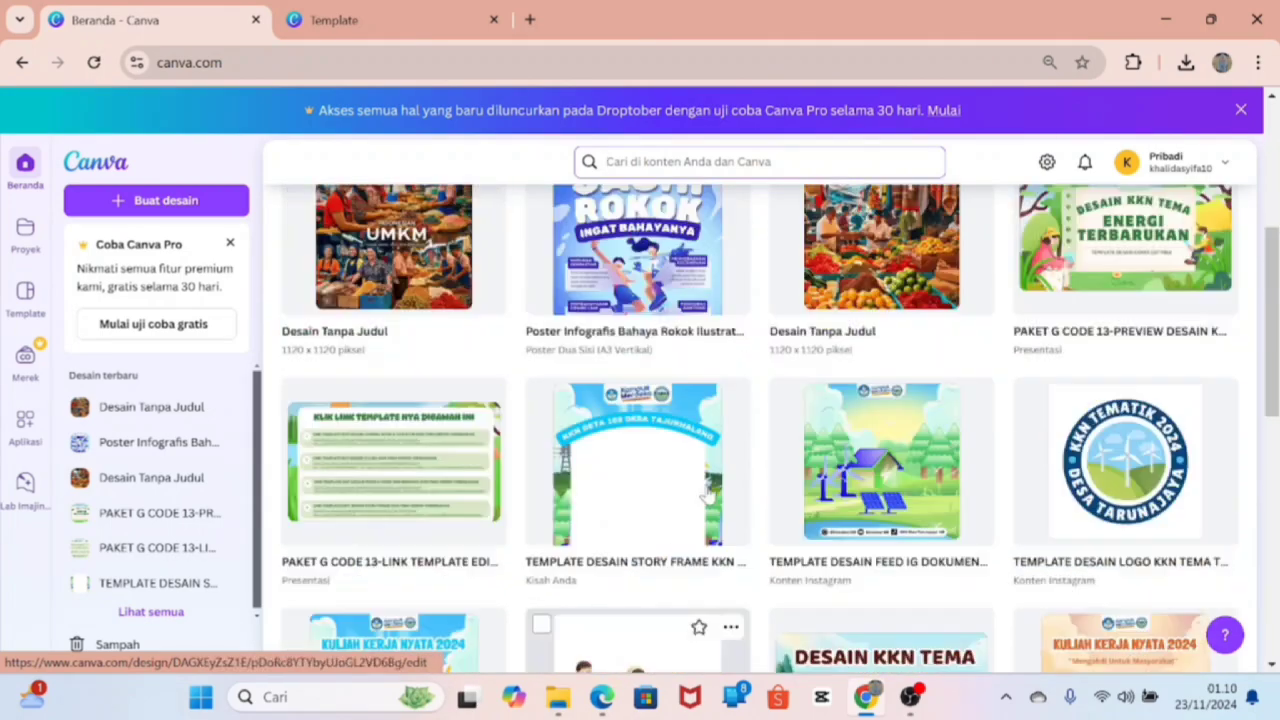
scroll(705, 492, up, 3)
scroll(707, 491, down, 7)
scroll(712, 490, up, 2)
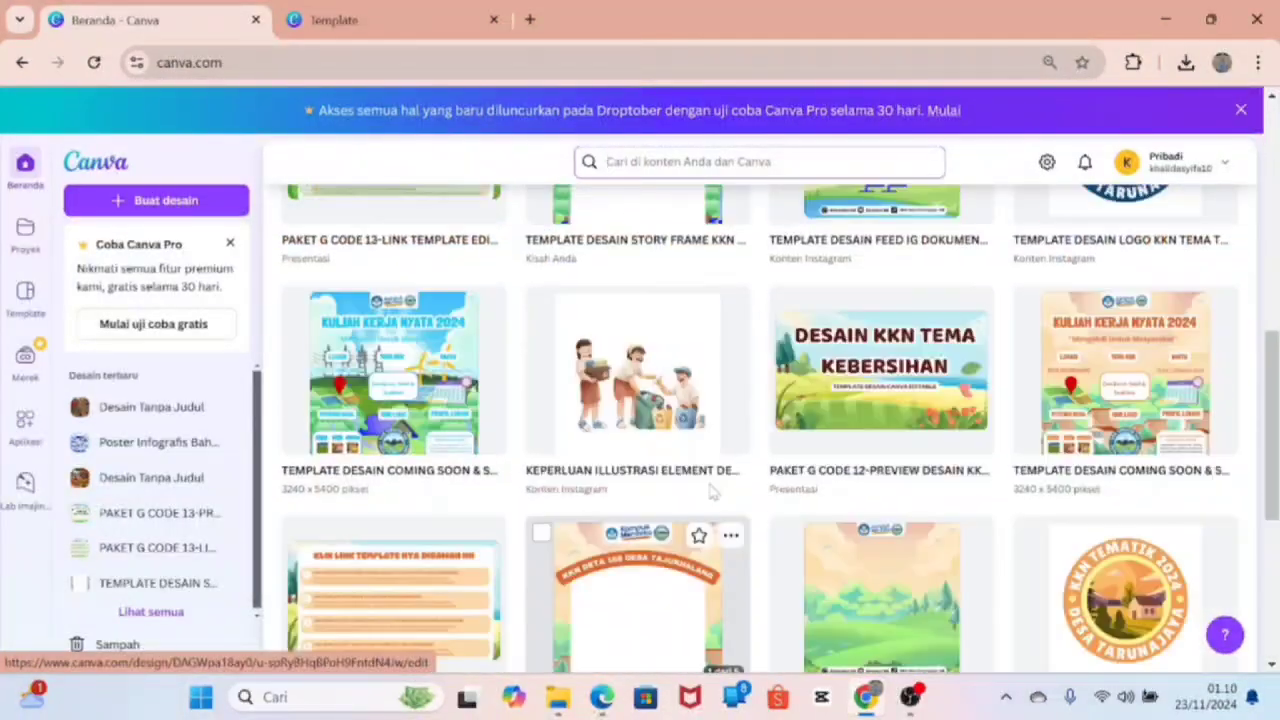
scroll(712, 490, up, 6)
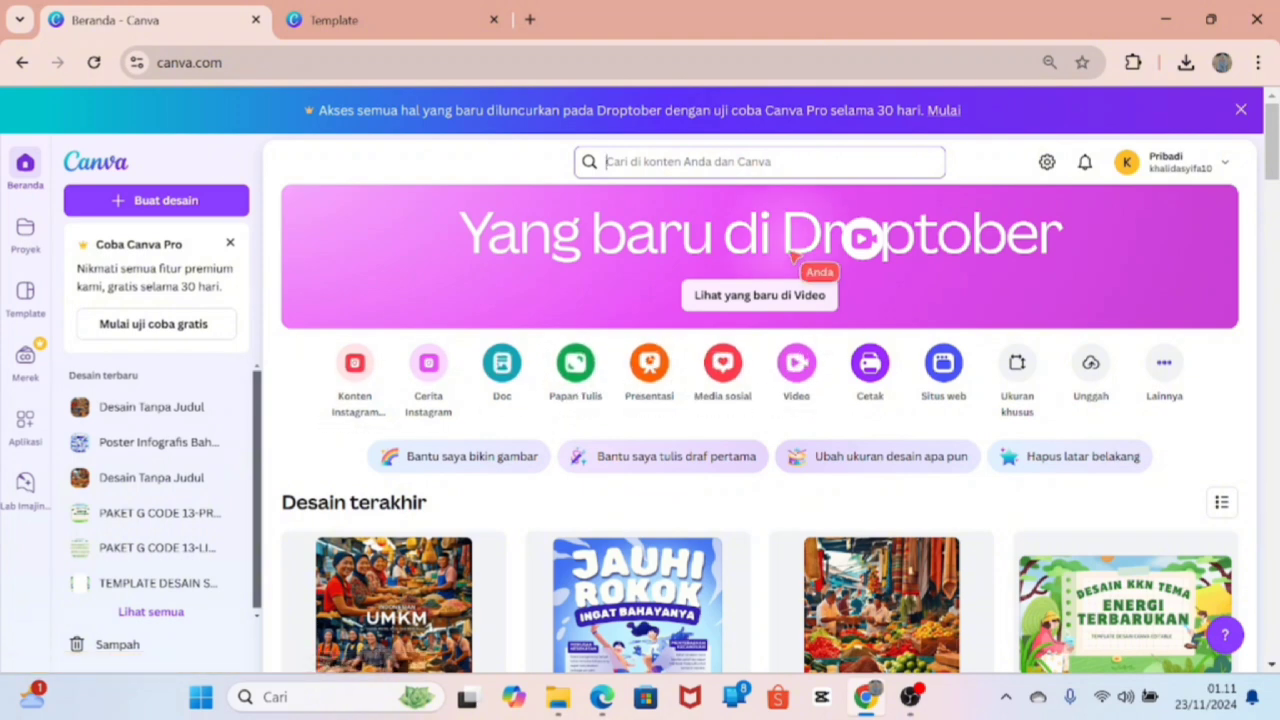
Open the full list of design types (Lainnya) and browse its categories from Populer down to Foto dan video.
click(1164, 368)
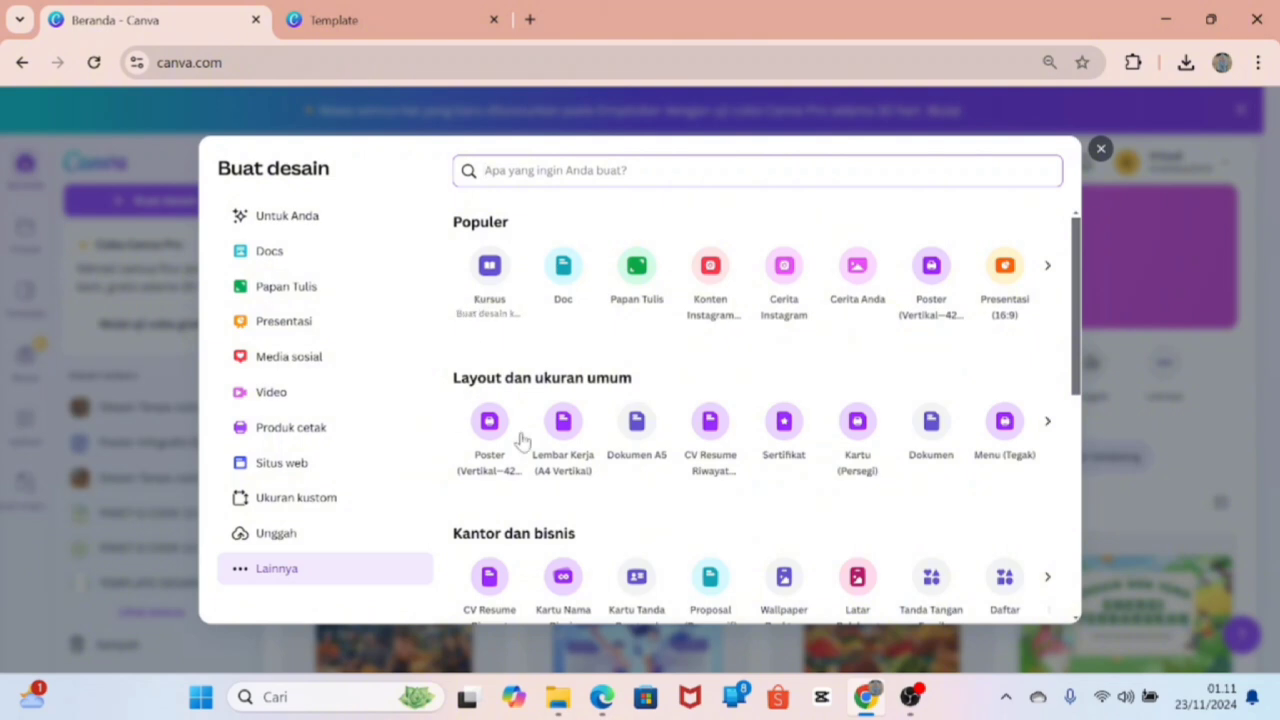
scroll(647, 440, down, 4)
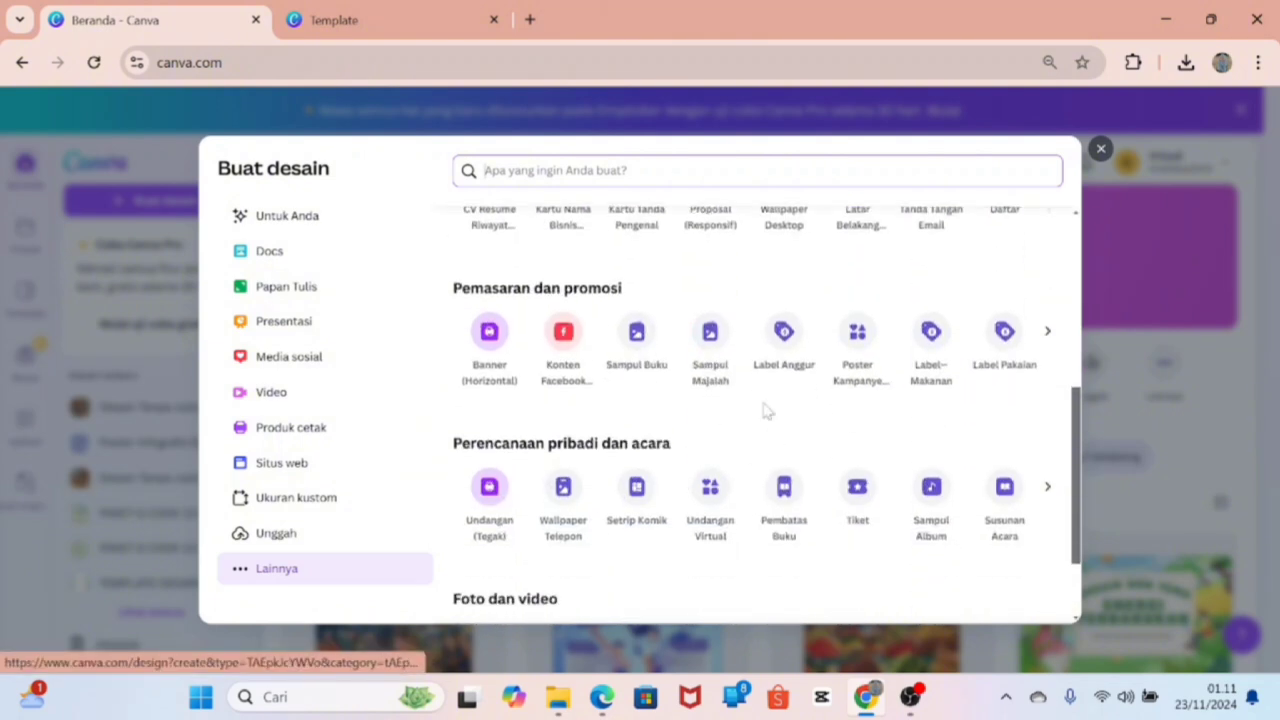
scroll(660, 395, up, 2)
scroll(662, 395, up, 3)
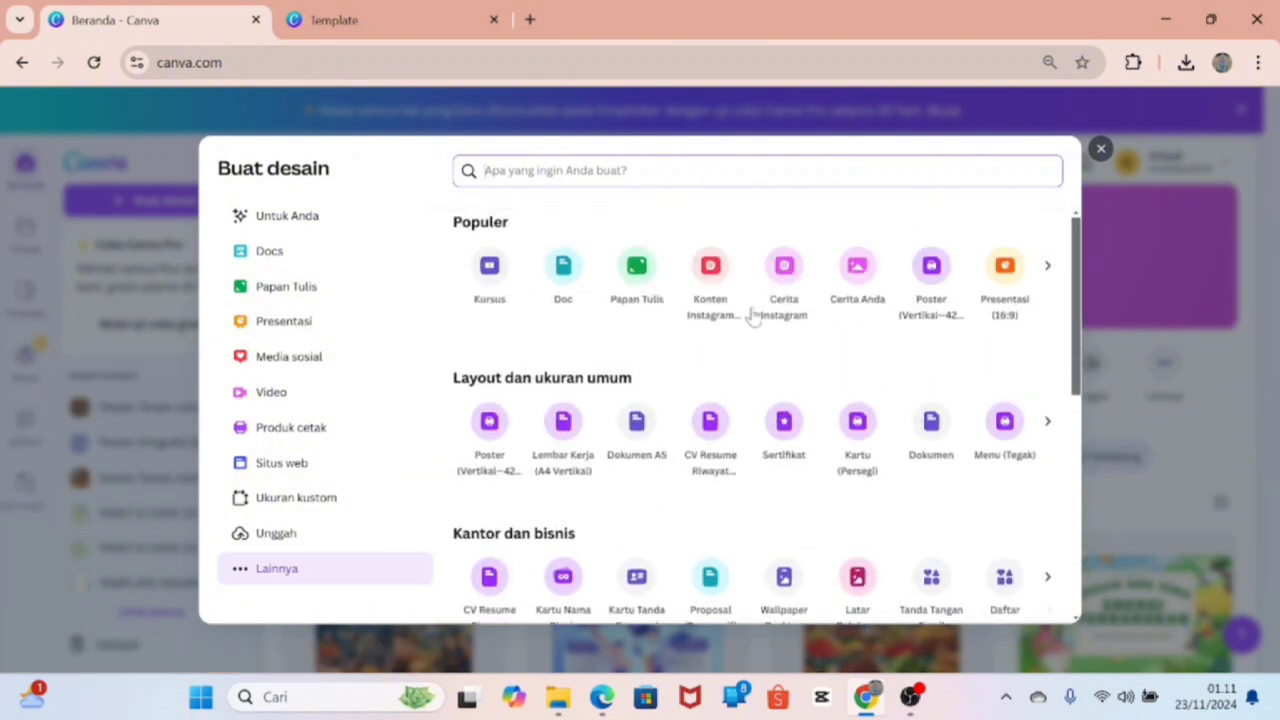
scroll(600, 428, down, 3)
scroll(598, 428, down, 3)
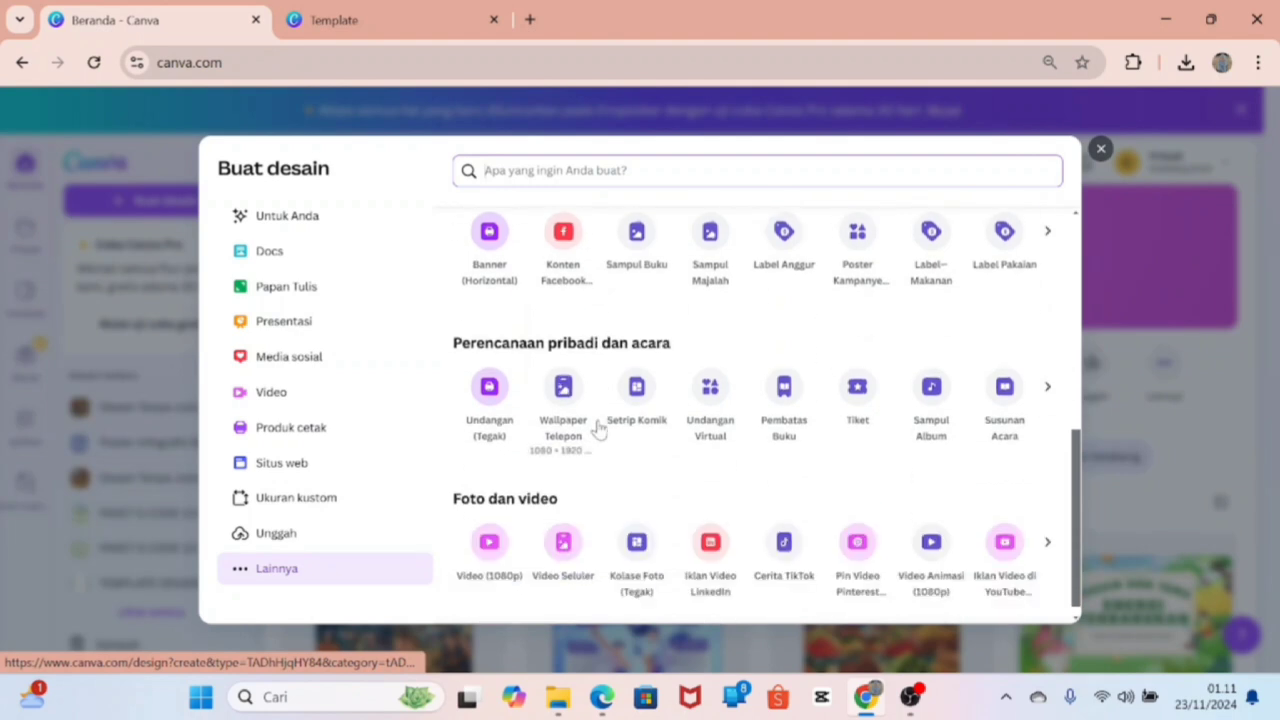
Close the list of all design types and enter a custom design size (Ukuran khusus) of 3240 × 5400 piksel.
scroll(562, 481, up, 10)
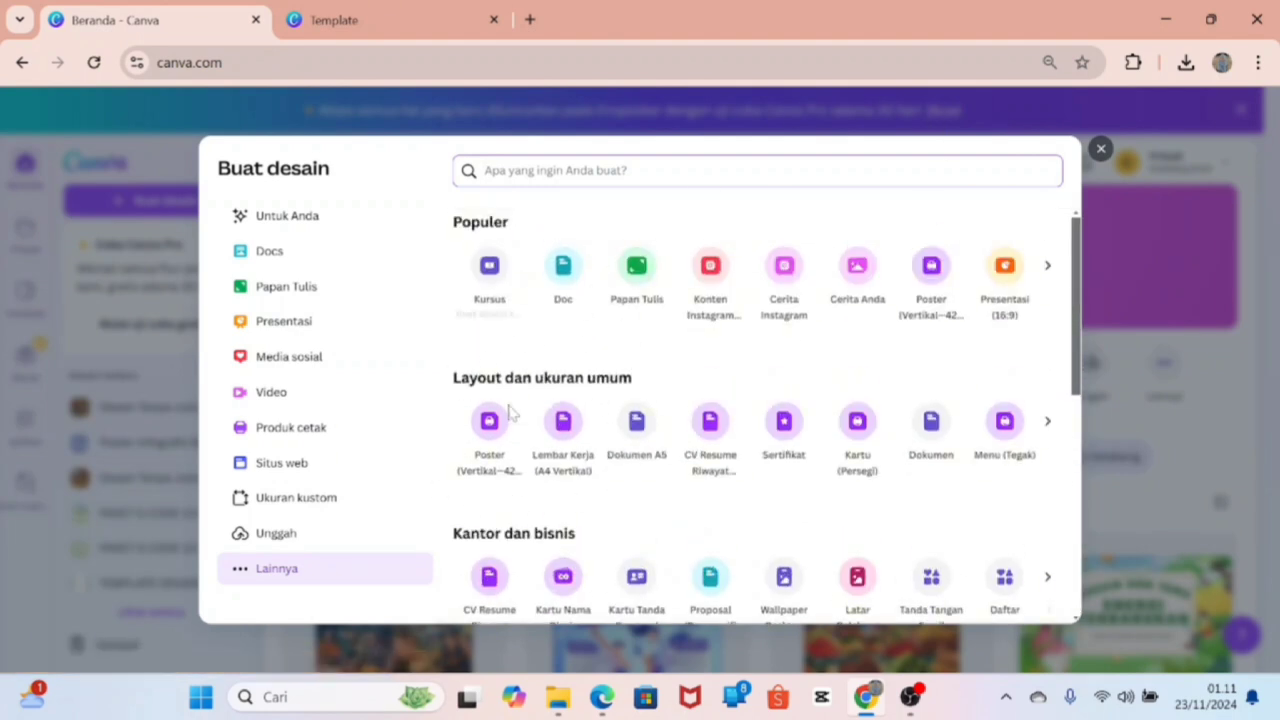
click(1101, 150)
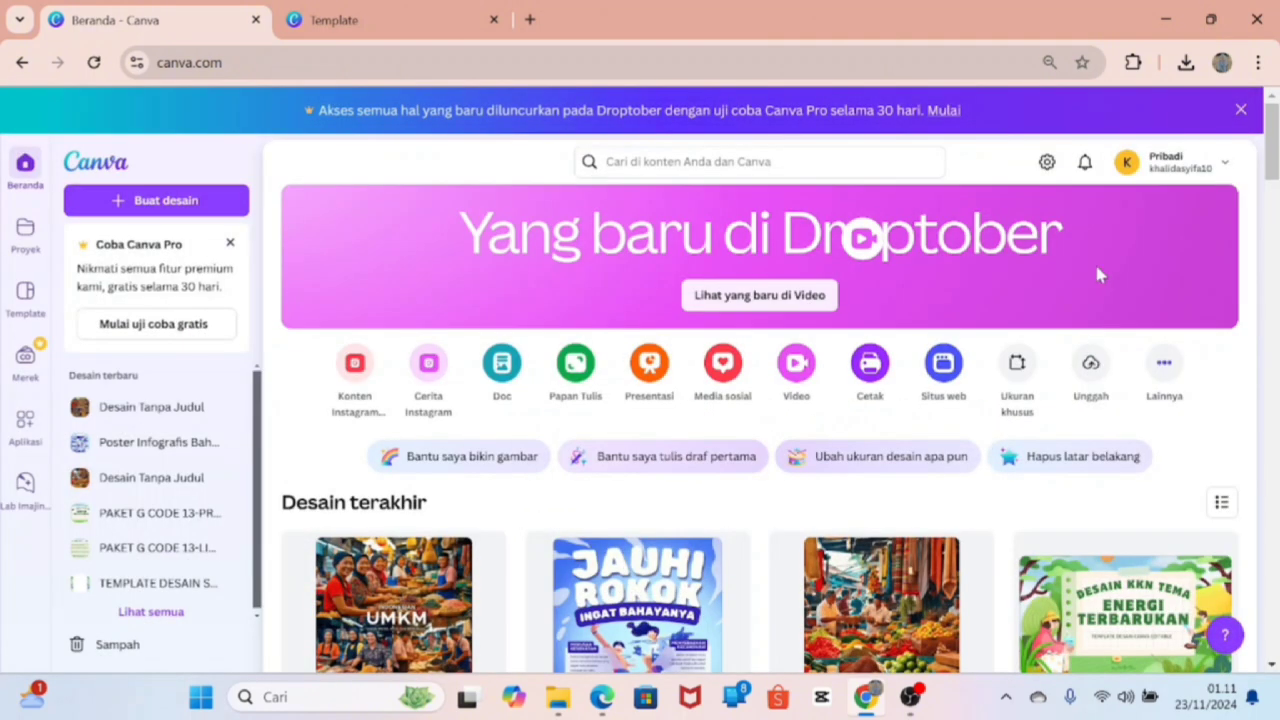
click(1020, 368)
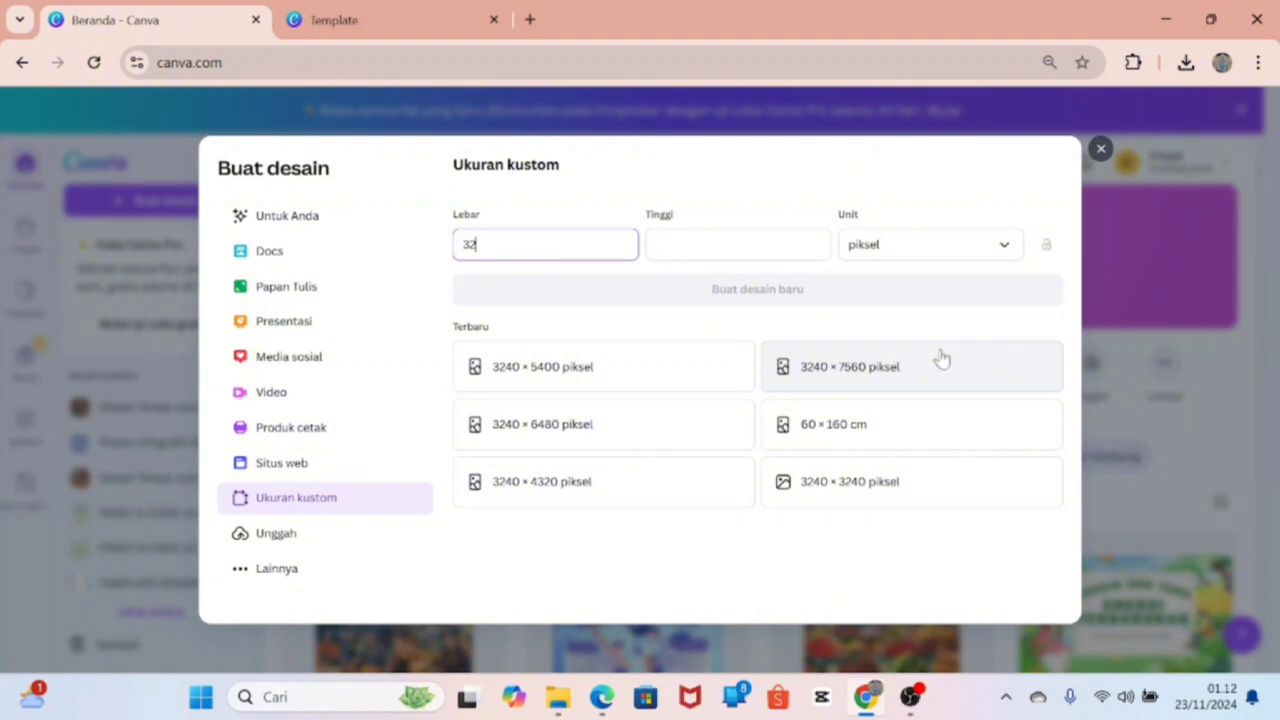
text(0)
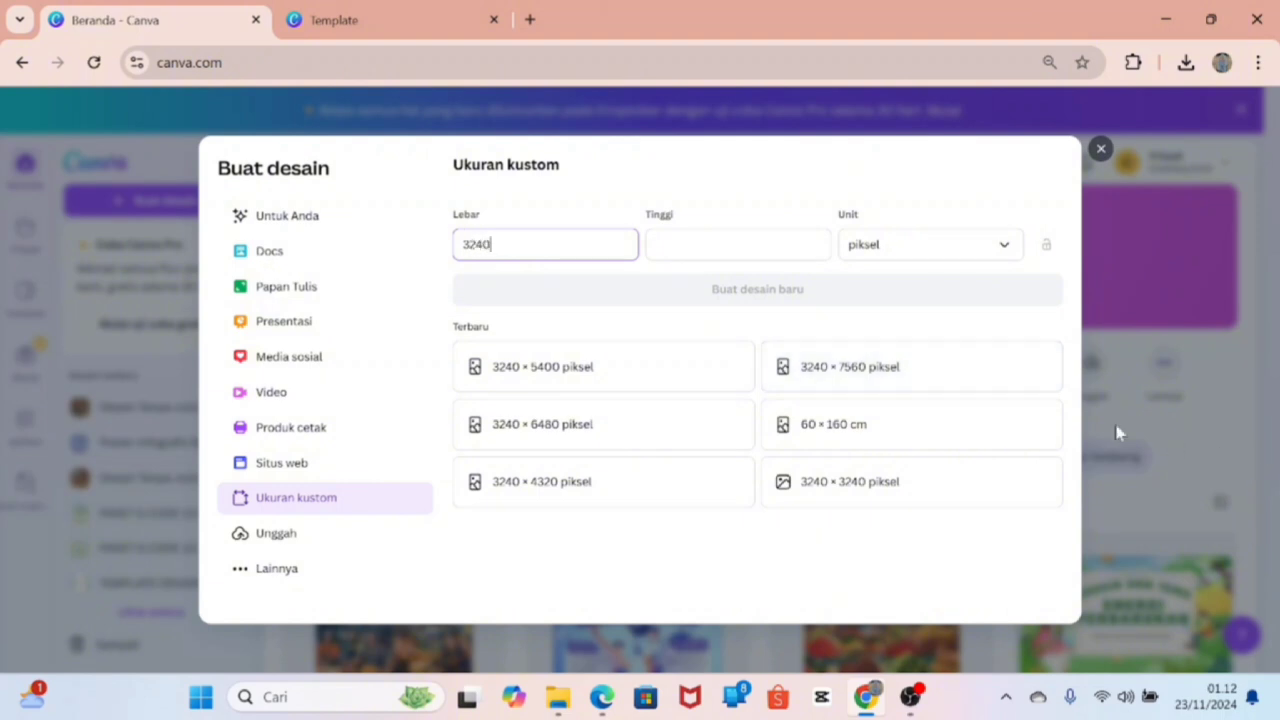
key(Tab)
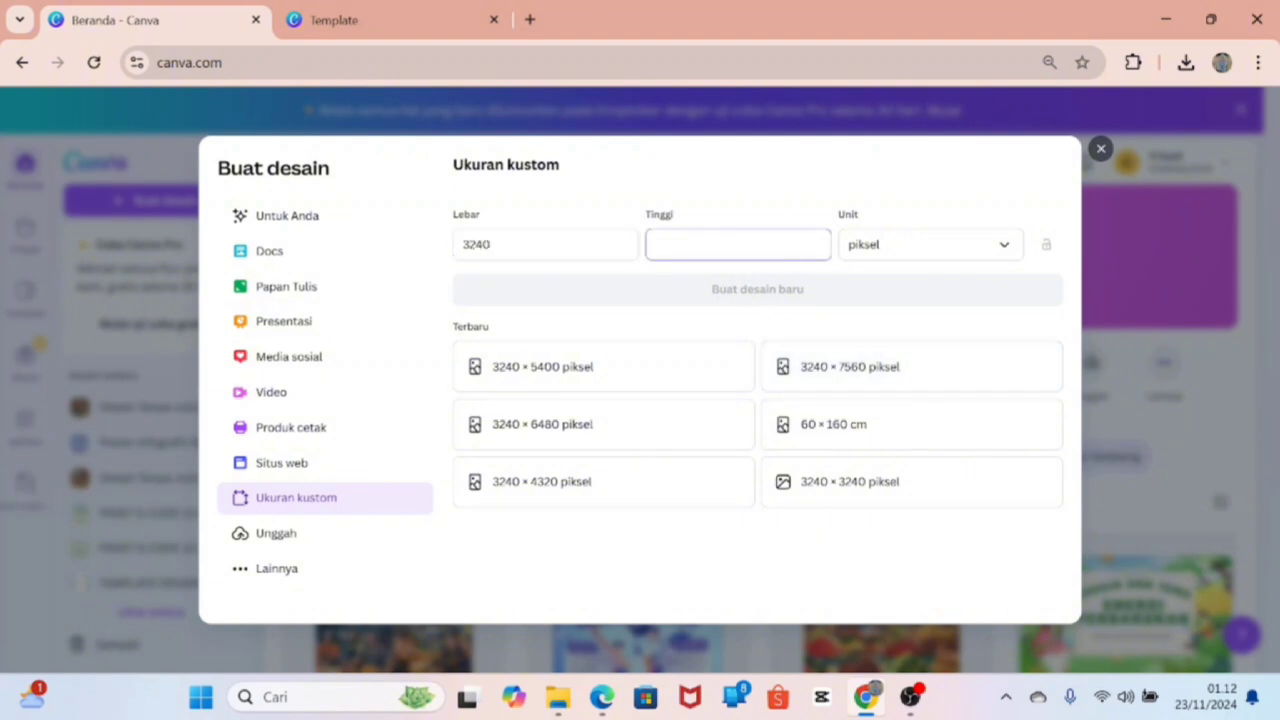
text(54000)
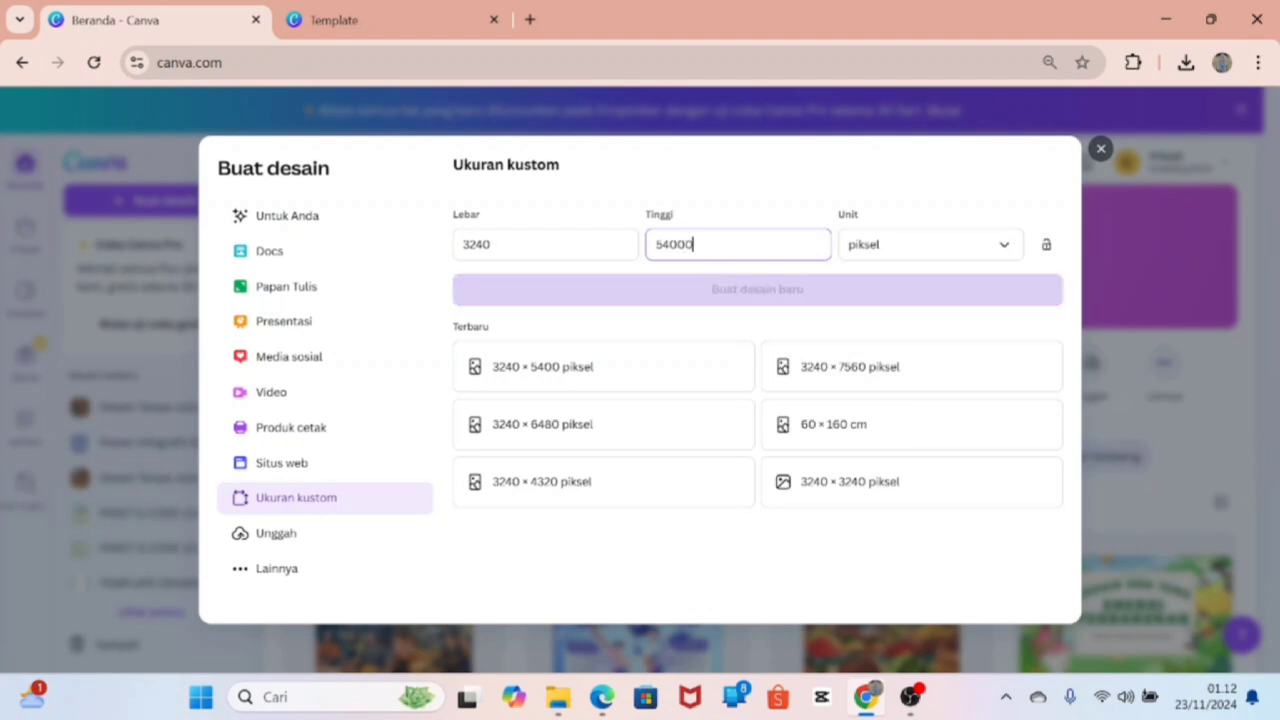
key(BackSpace)
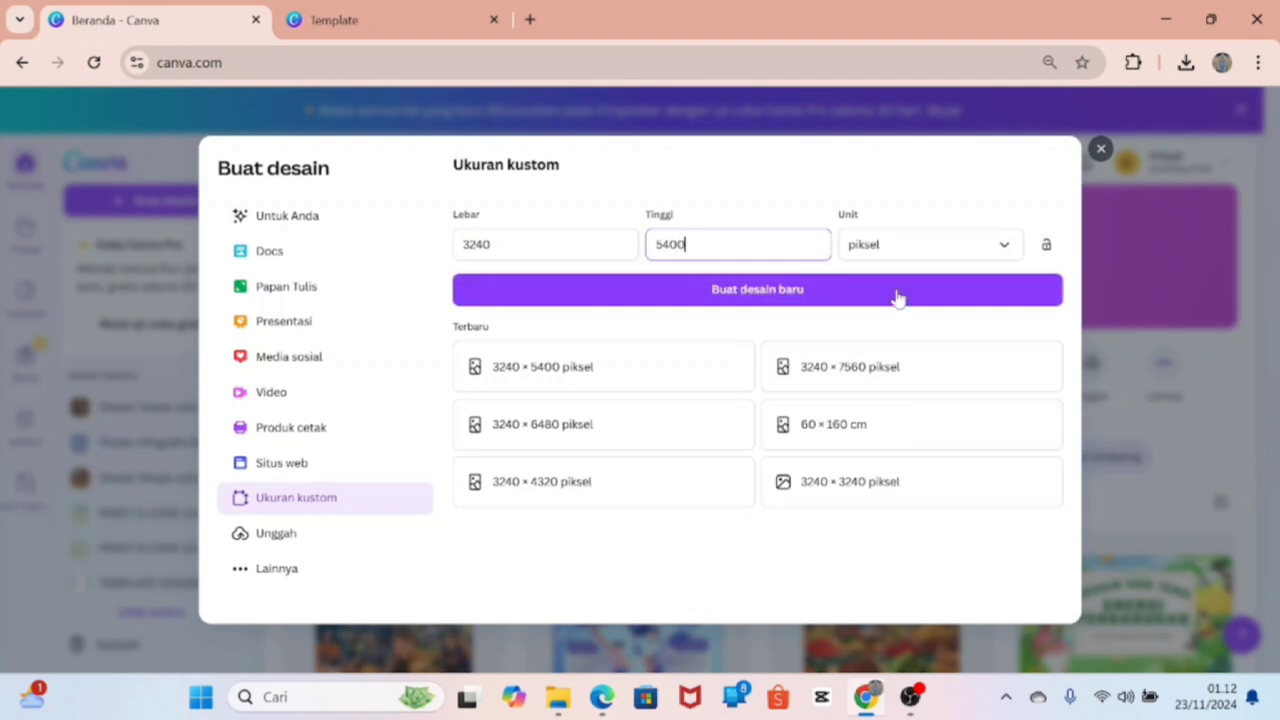
Look through the available units for the custom size and point out the width (Lebar) and height (Tinggi) fields.
click(1000, 247)
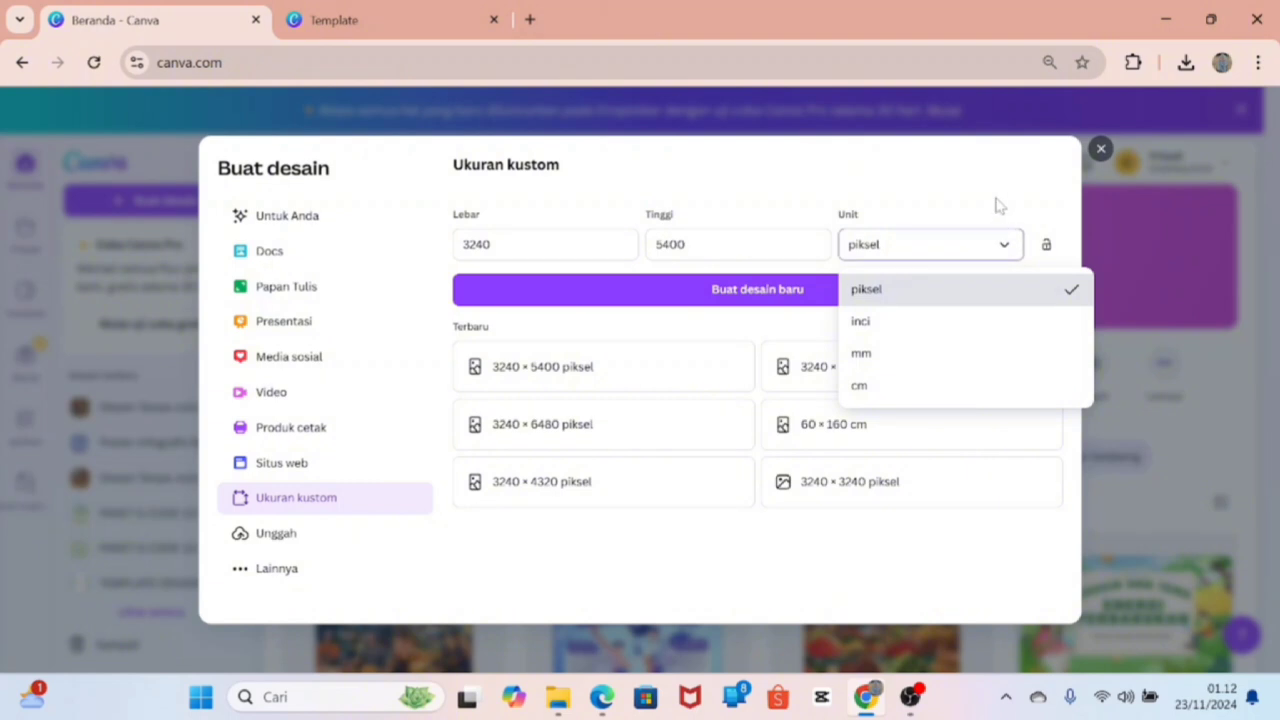
click(992, 206)
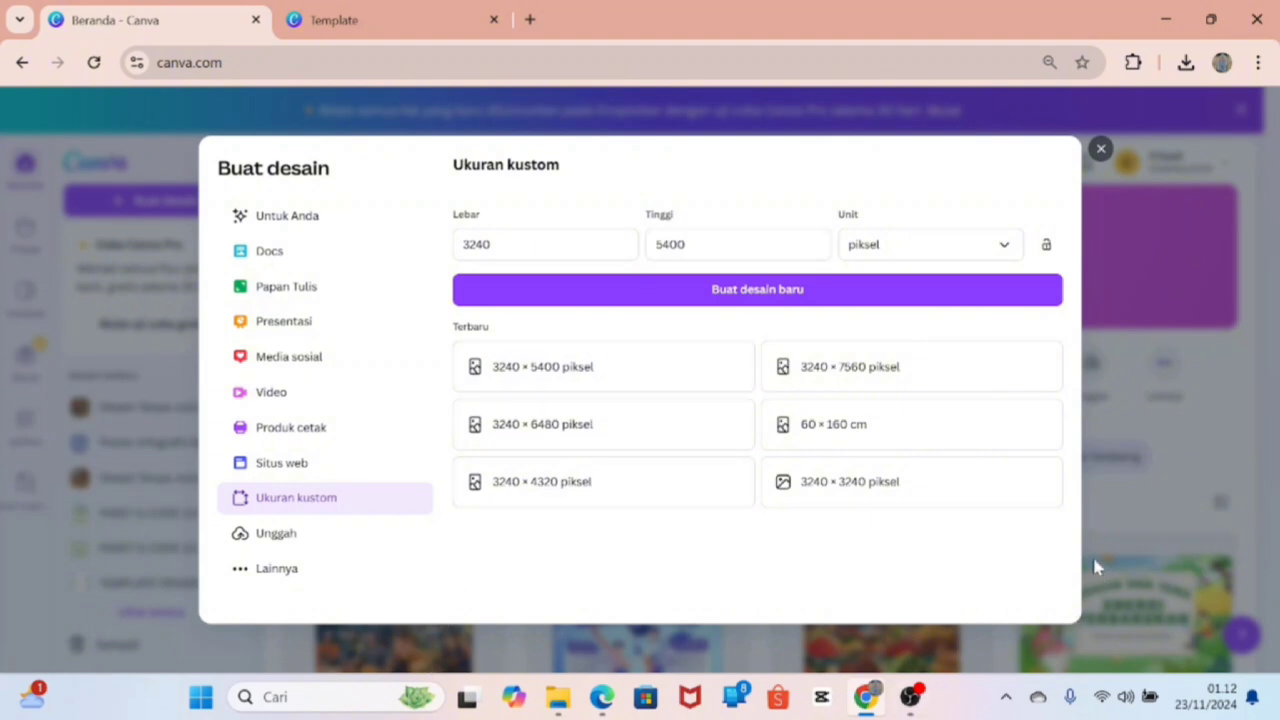
click(560, 236)
click(686, 244)
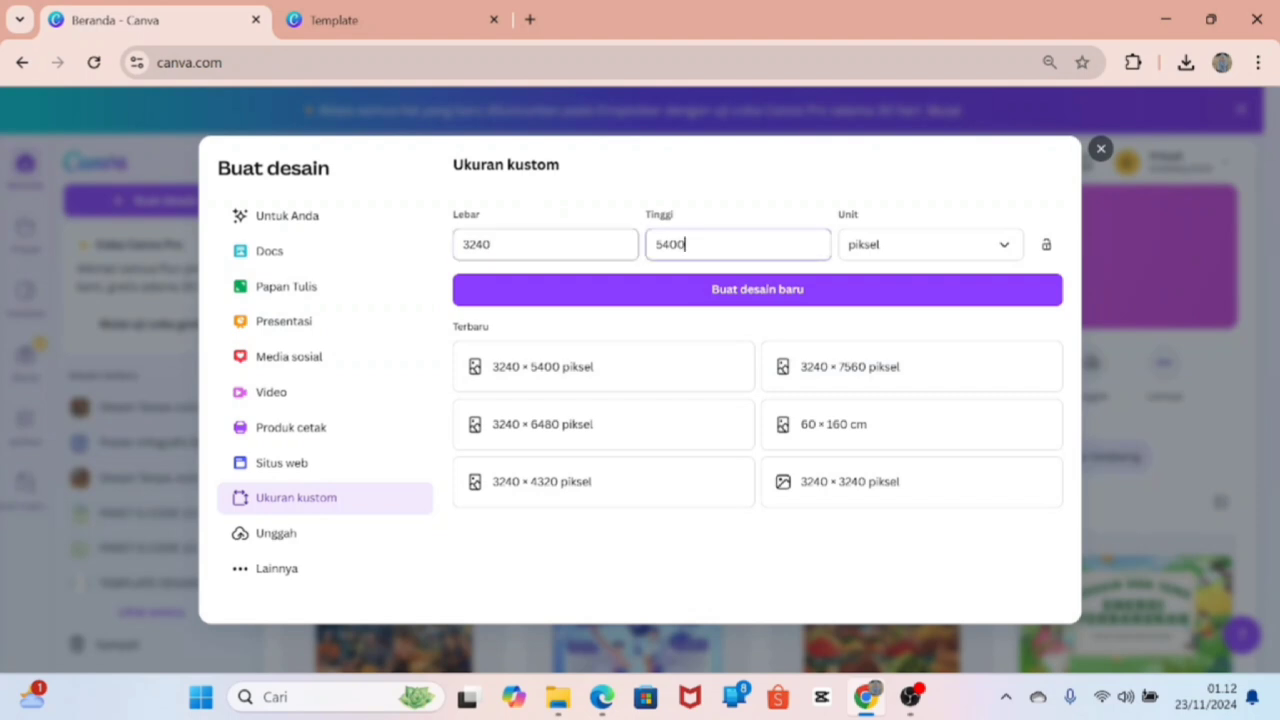
key(shift+Tab)
click(686, 244)
Search Google in a new browser tab for "ukuran lanyard di canva".
click(530, 19)
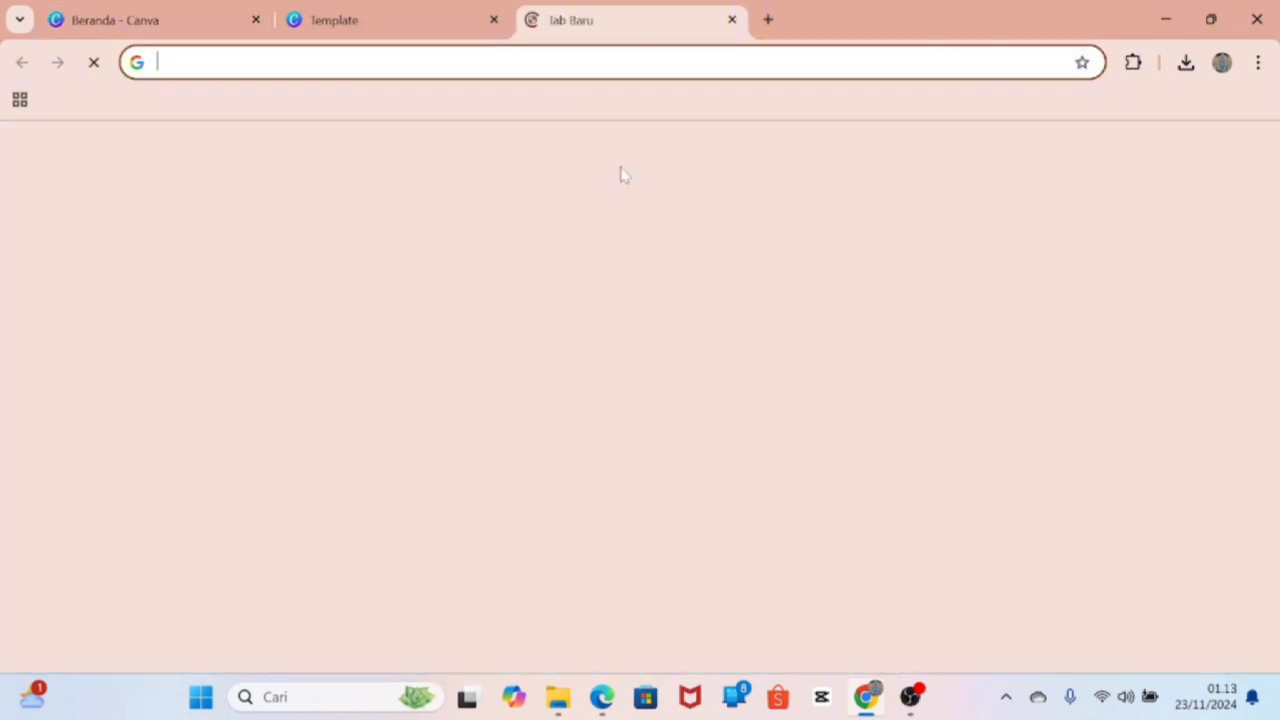
click(640, 405)
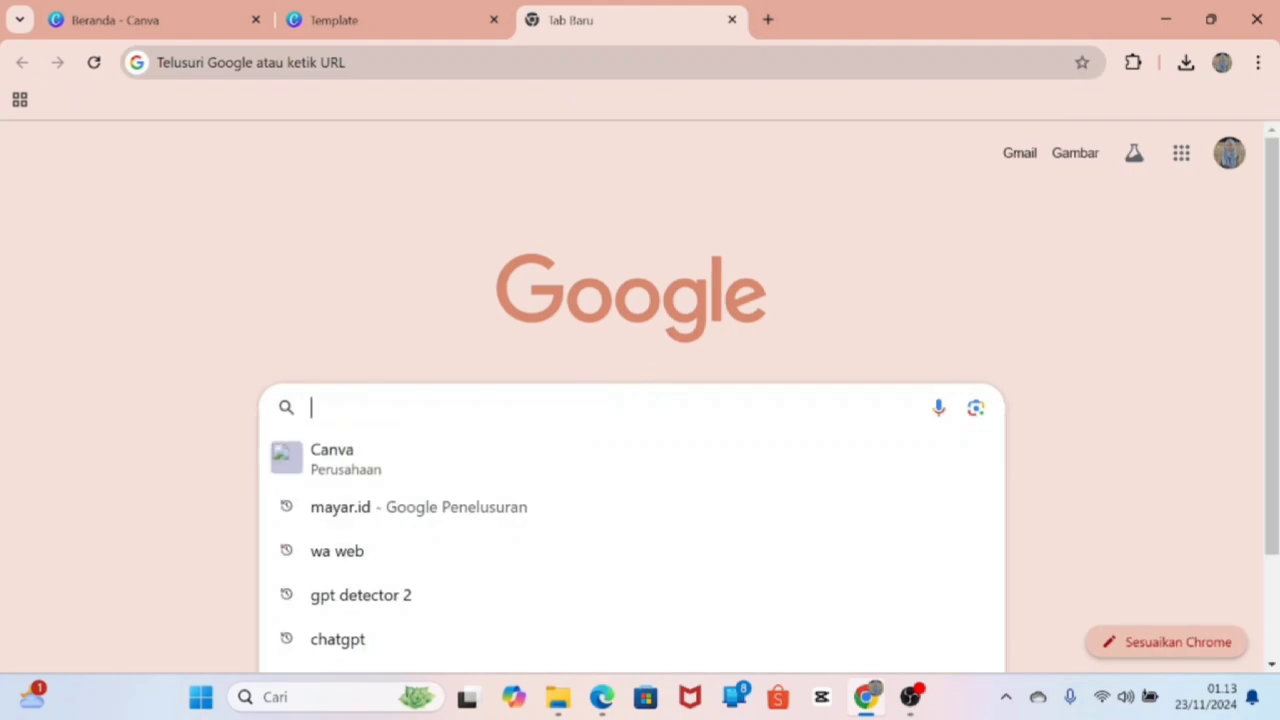
text(ukuran)
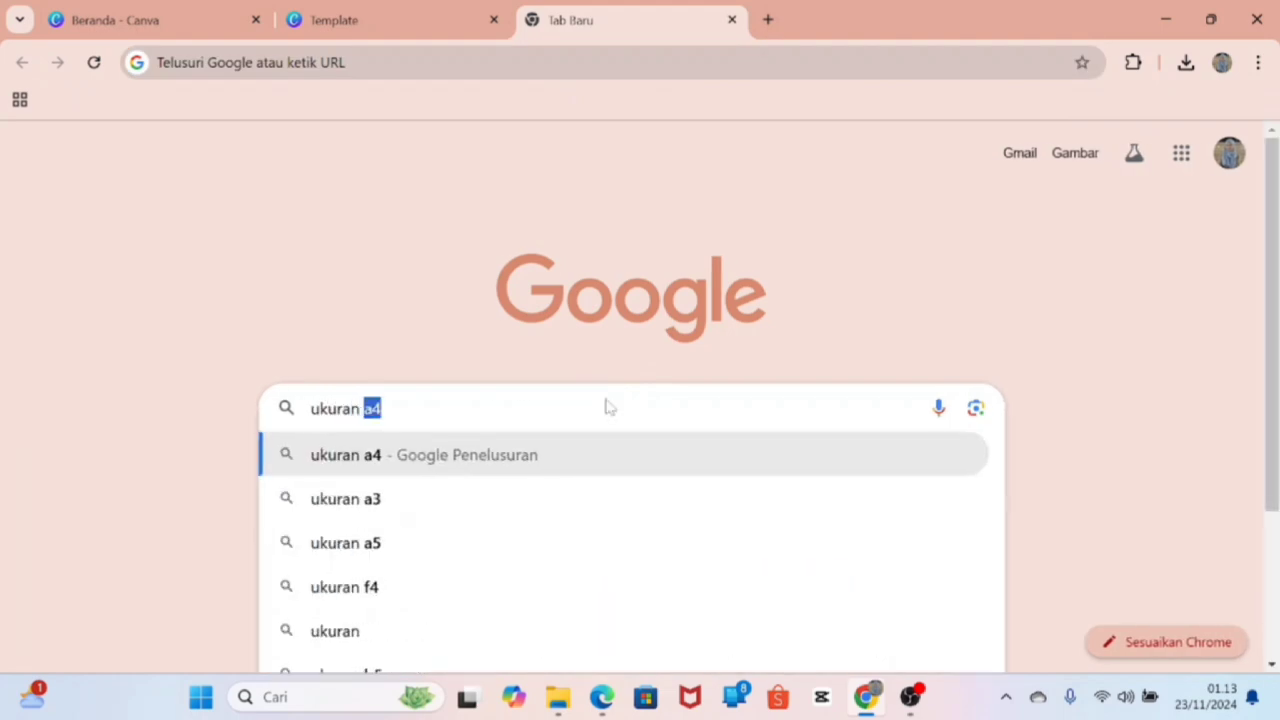
key(BackSpace)
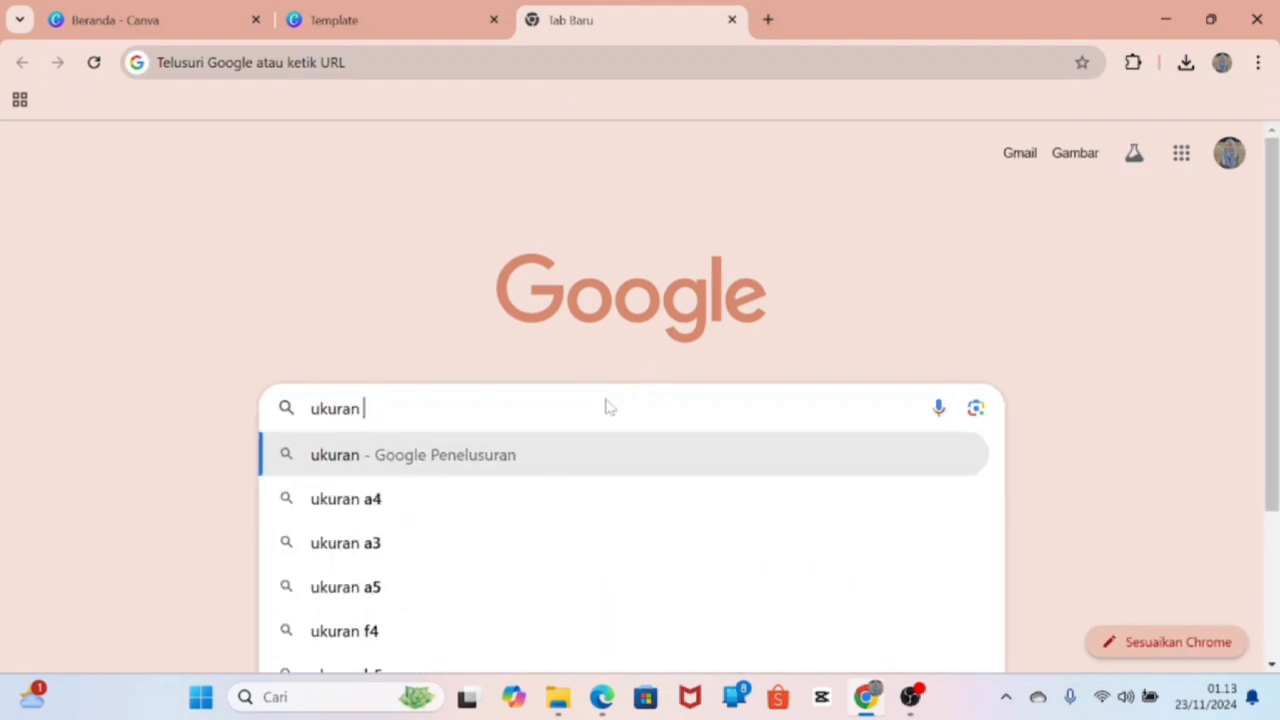
text(lany)
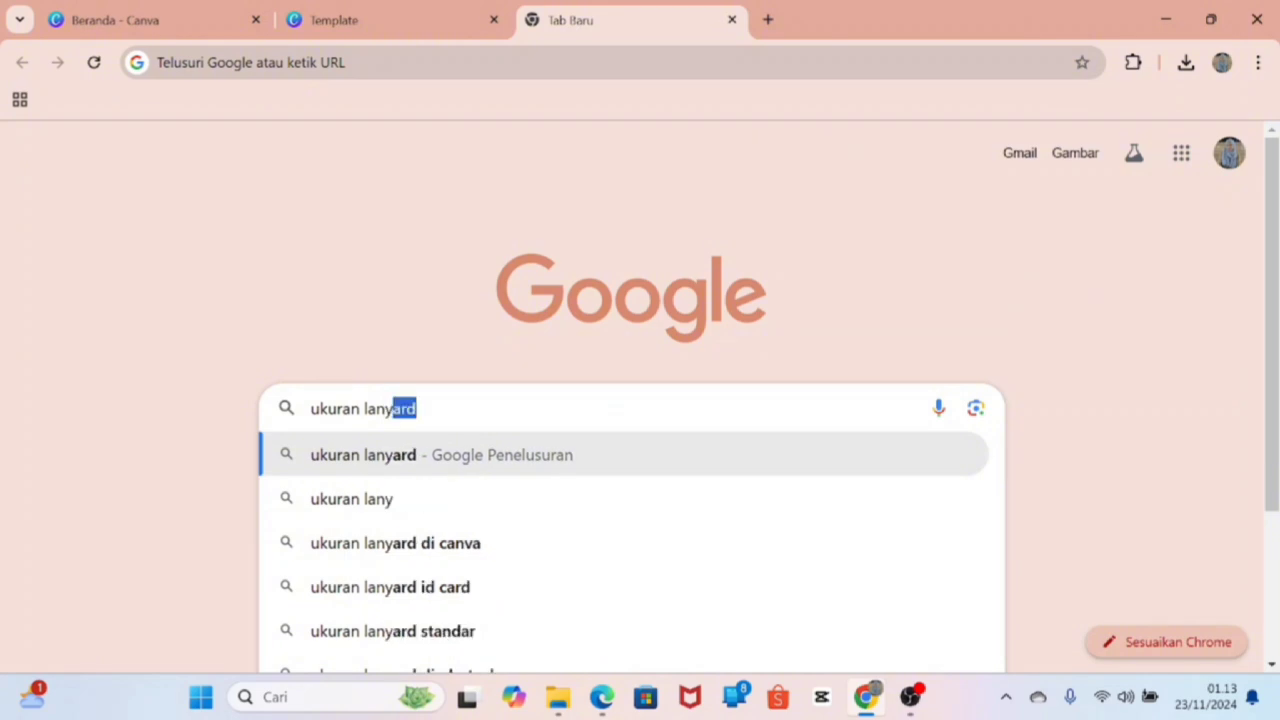
click(472, 550)
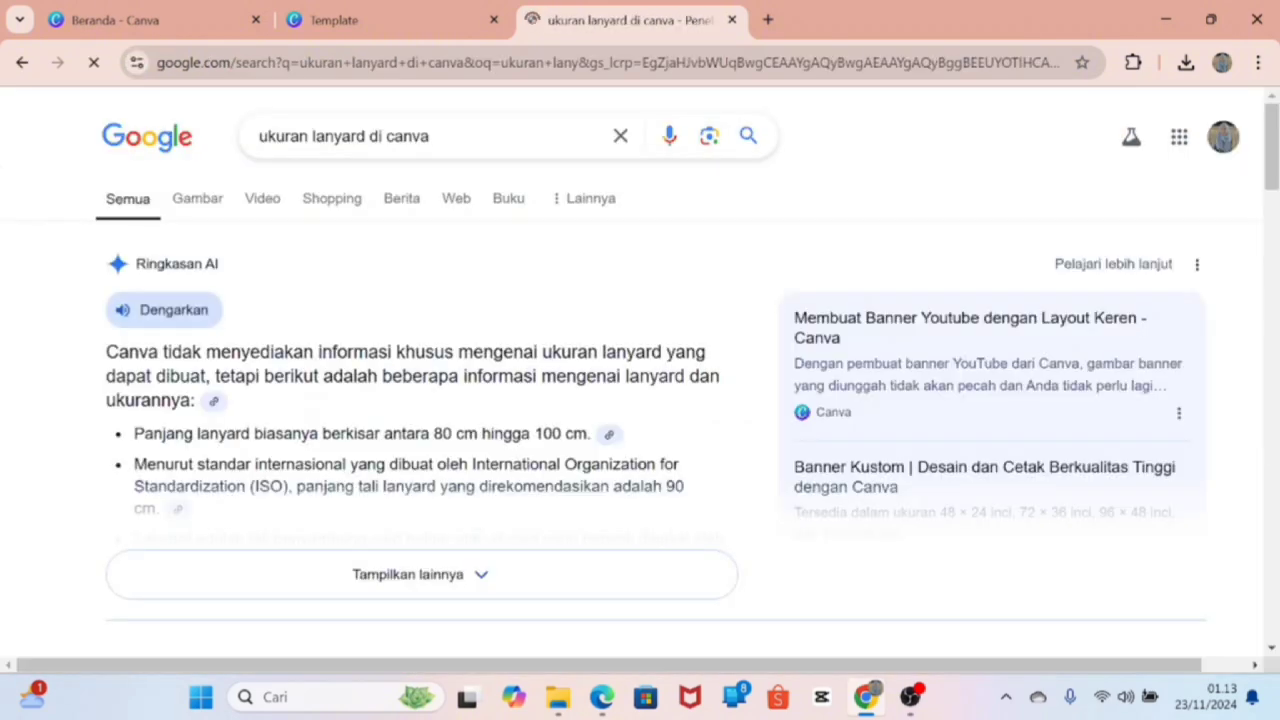
Expand the AI summary (Ringkasan AI), highlight the usual lanyard length range, and look over the results below it.
click(398, 574)
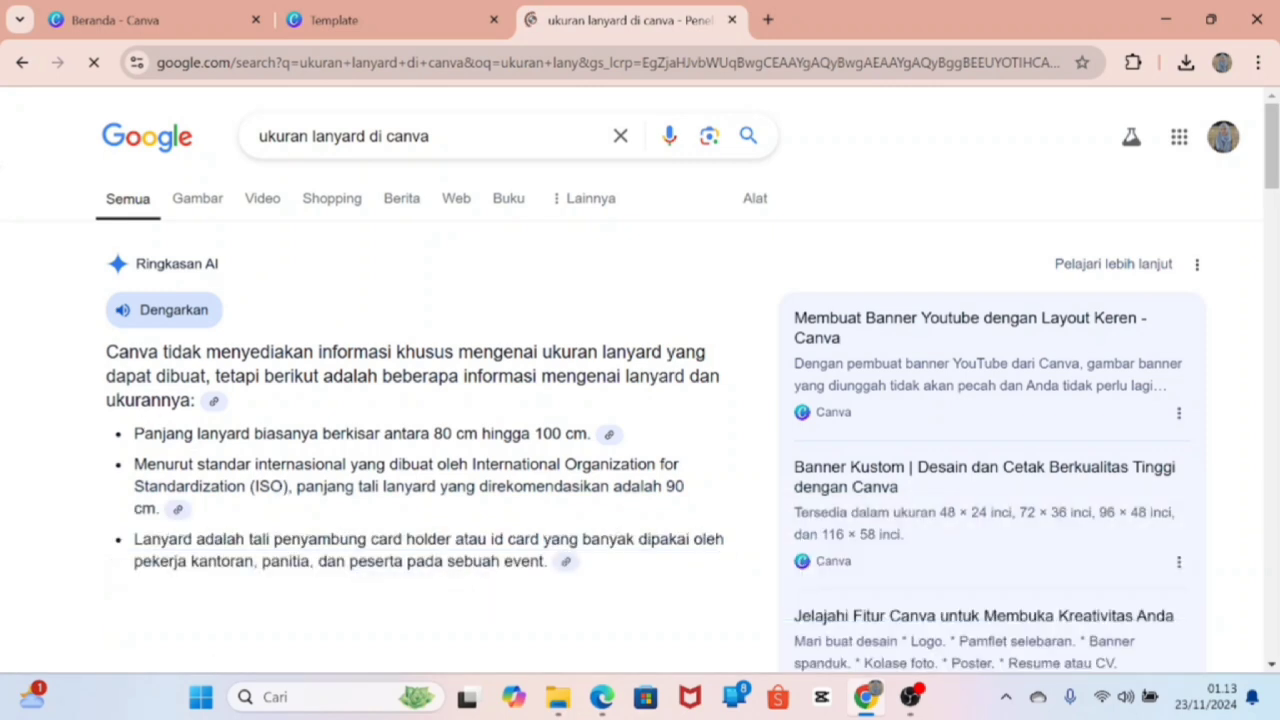
drag(106, 352, 252, 376)
click(252, 376)
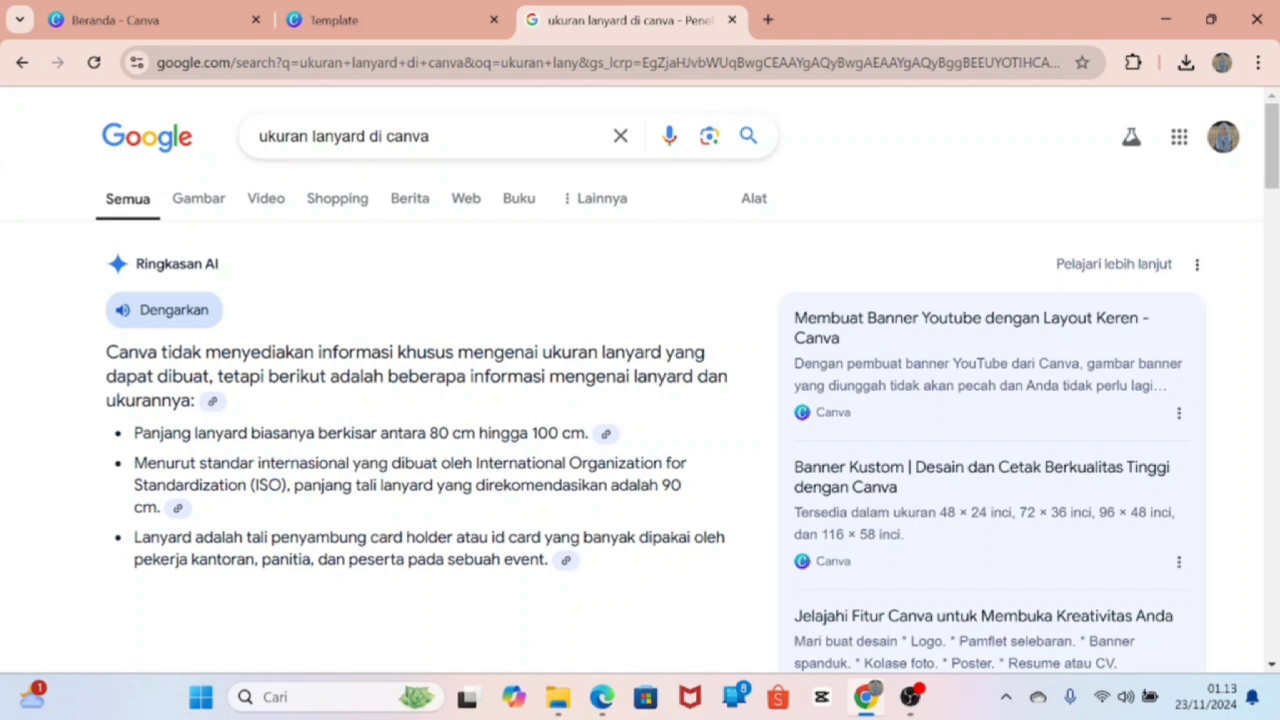
drag(429, 433, 588, 433)
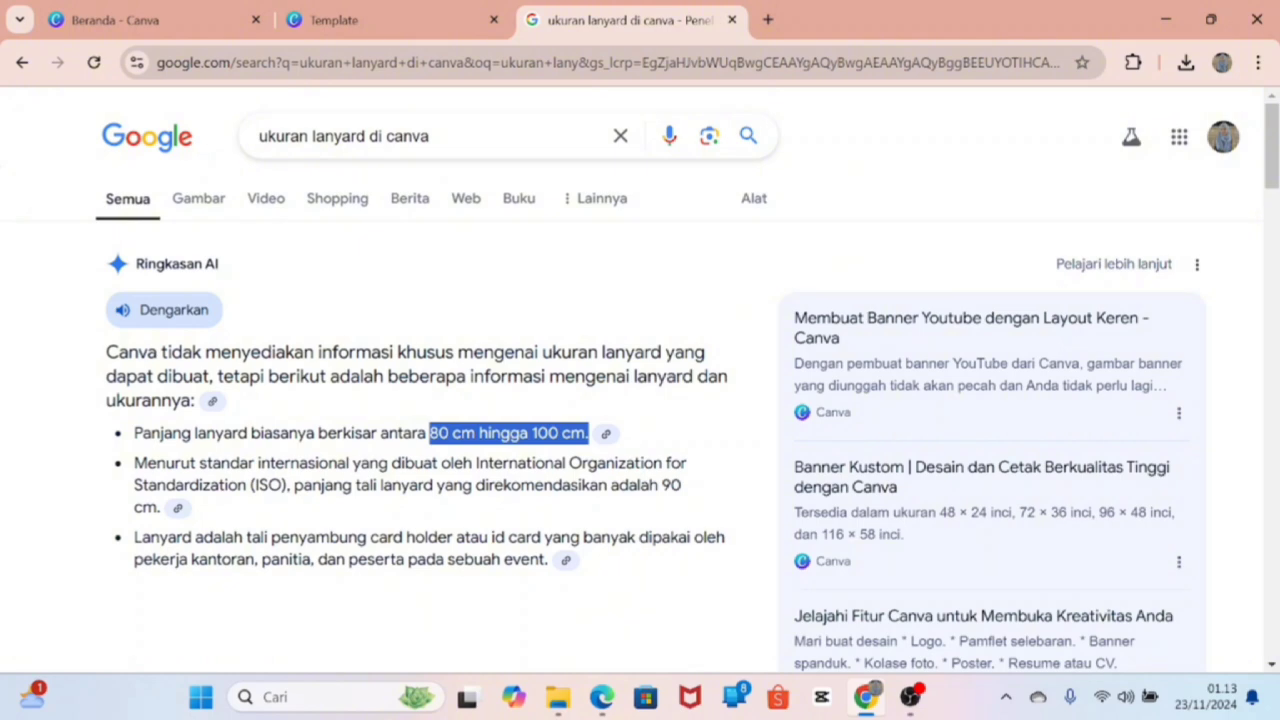
scroll(706, 377, down, 4)
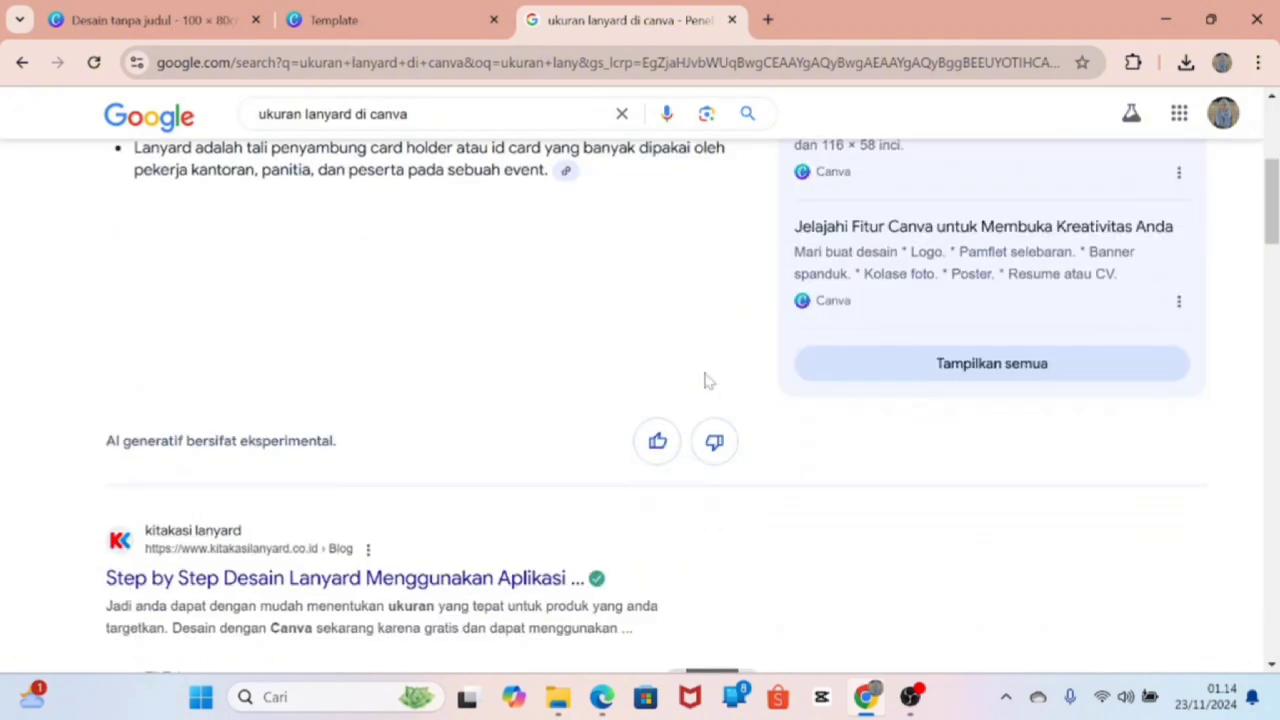
scroll(670, 302, up, 3)
scroll(670, 302, up, 2)
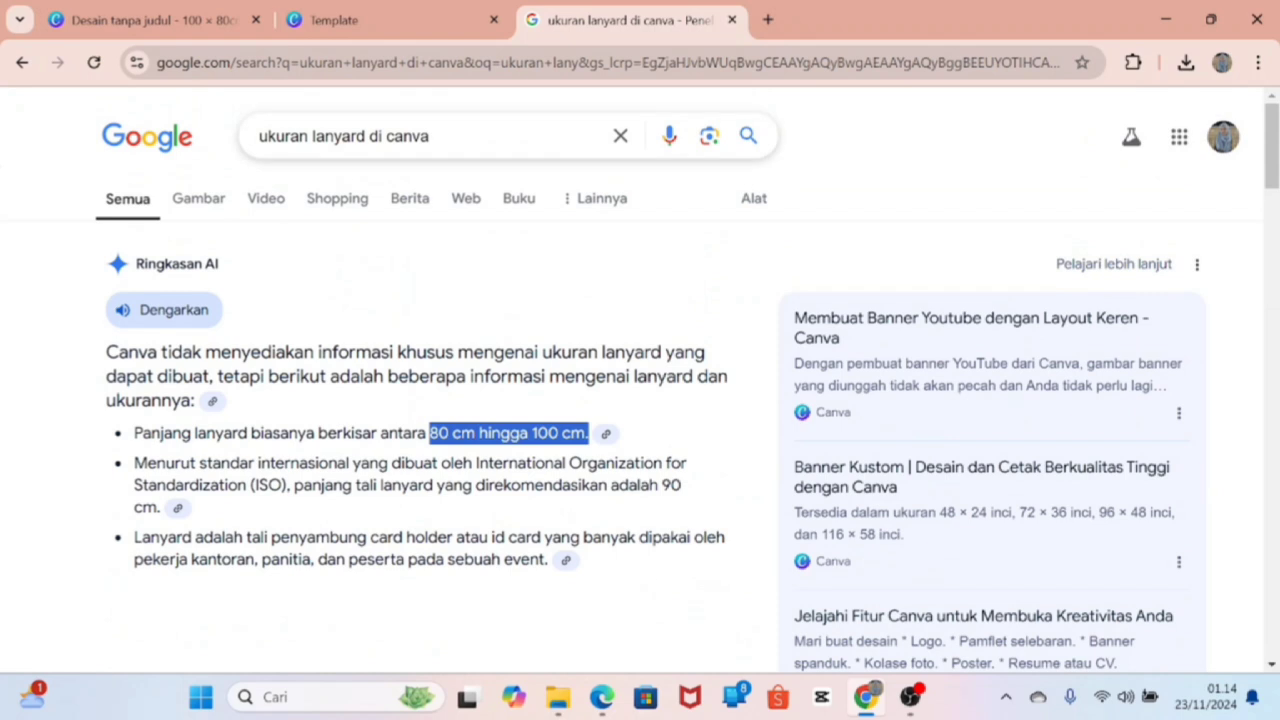
Refine the Google search to "ukuran panjang & lebar lanyard di canva".
click(330, 136)
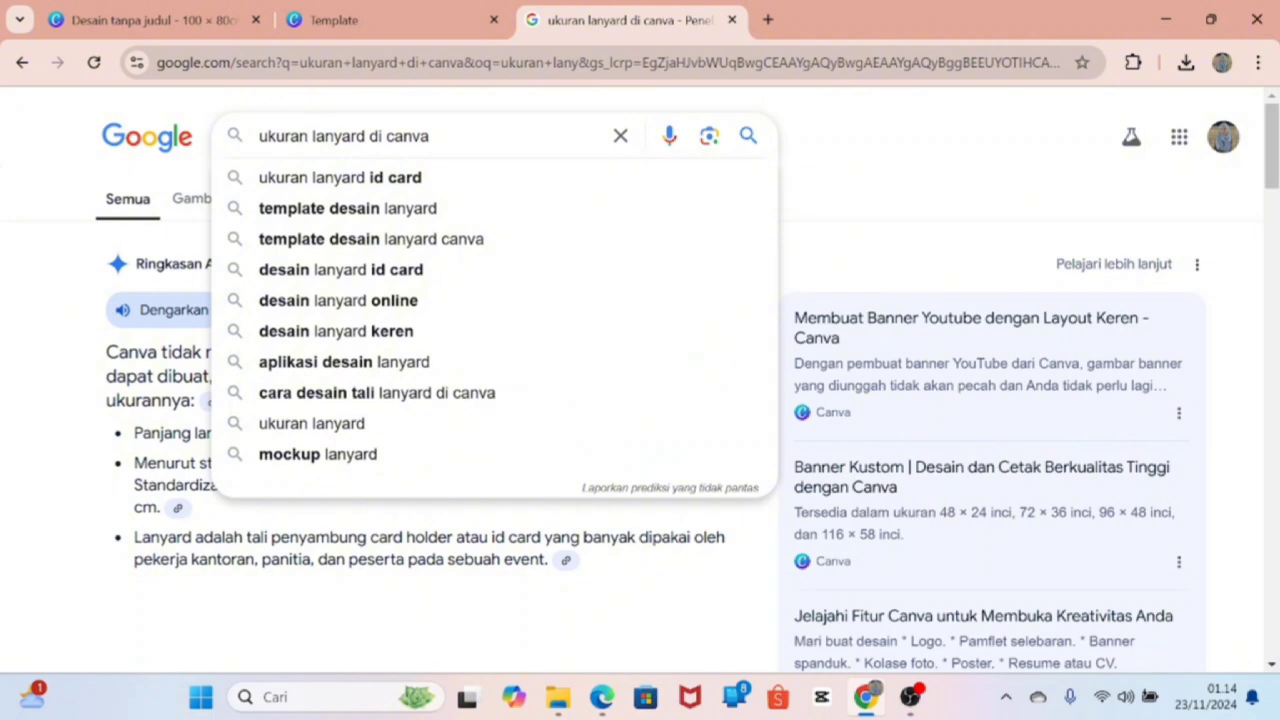
text(pa)
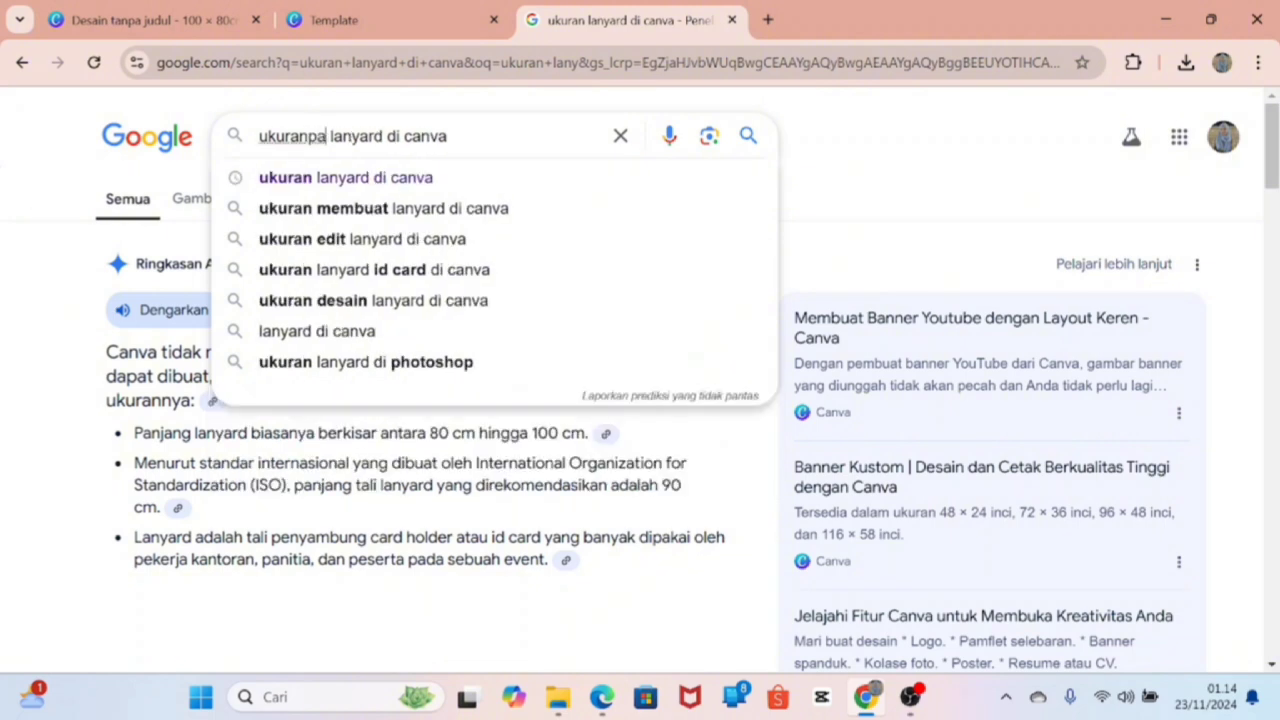
key(BackSpace)
key(BackSpace)
text(panjan)
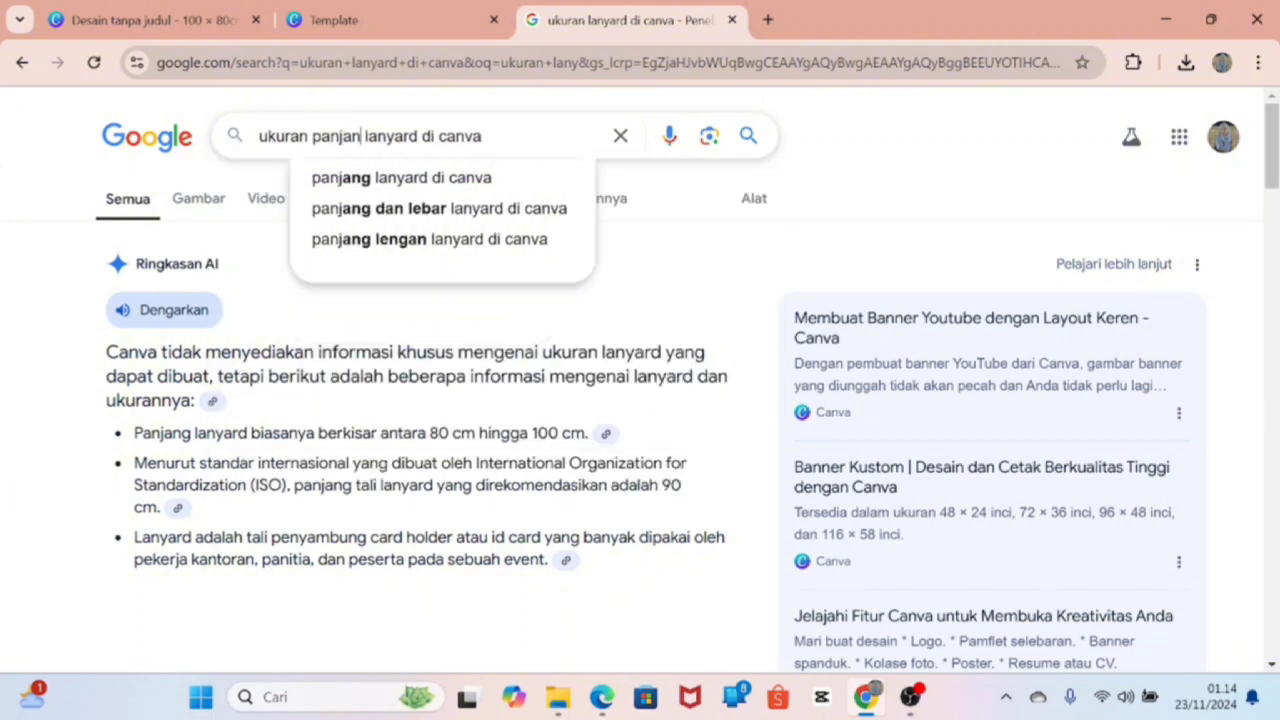
text(g &)
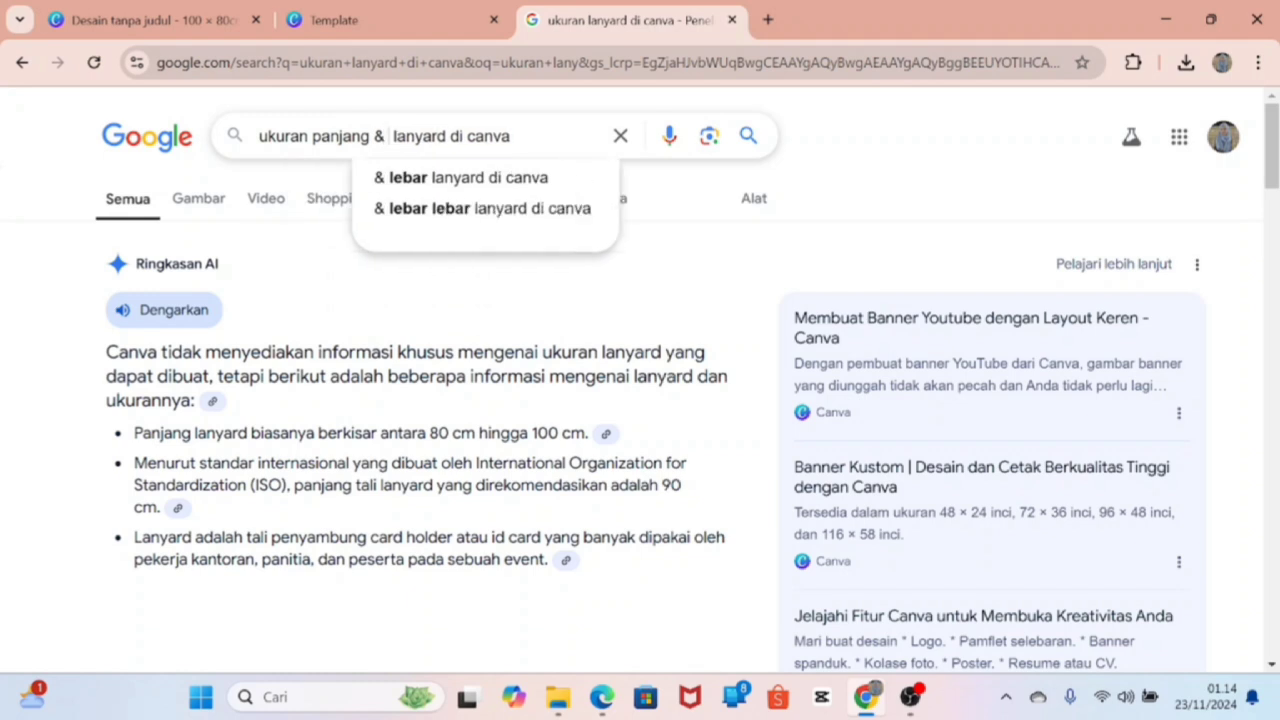
text( lebar)
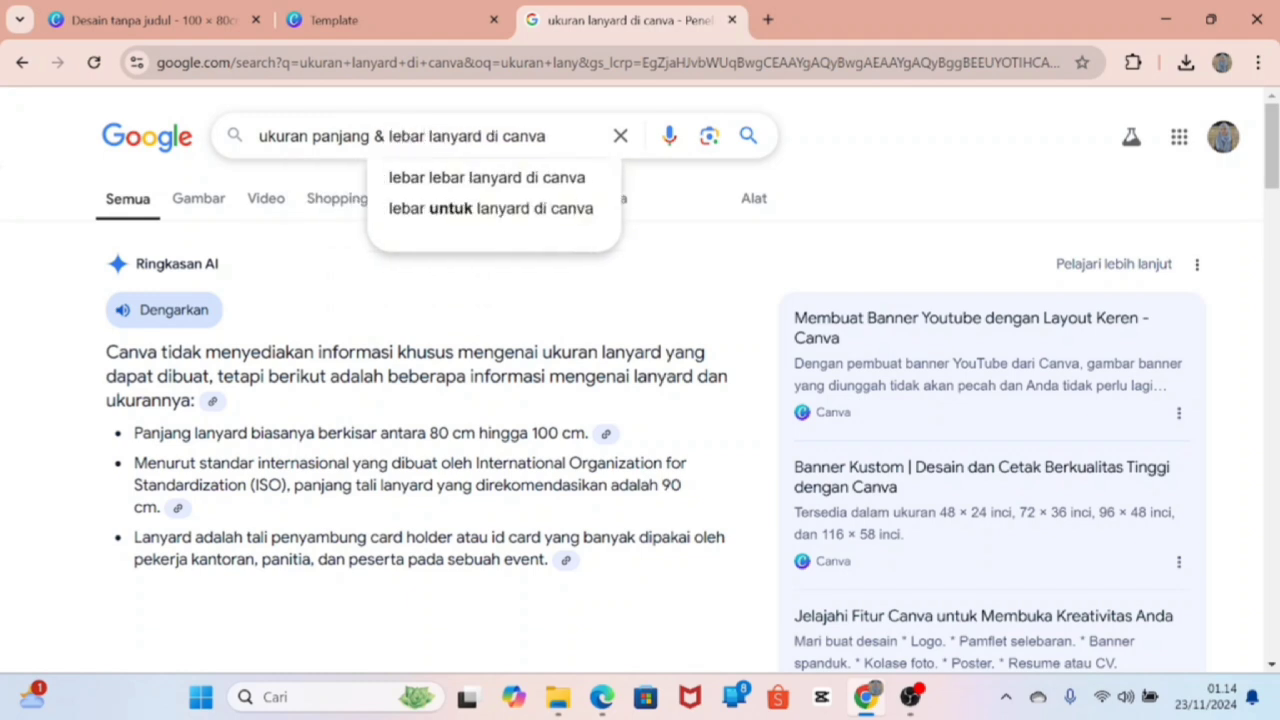
key(Return)
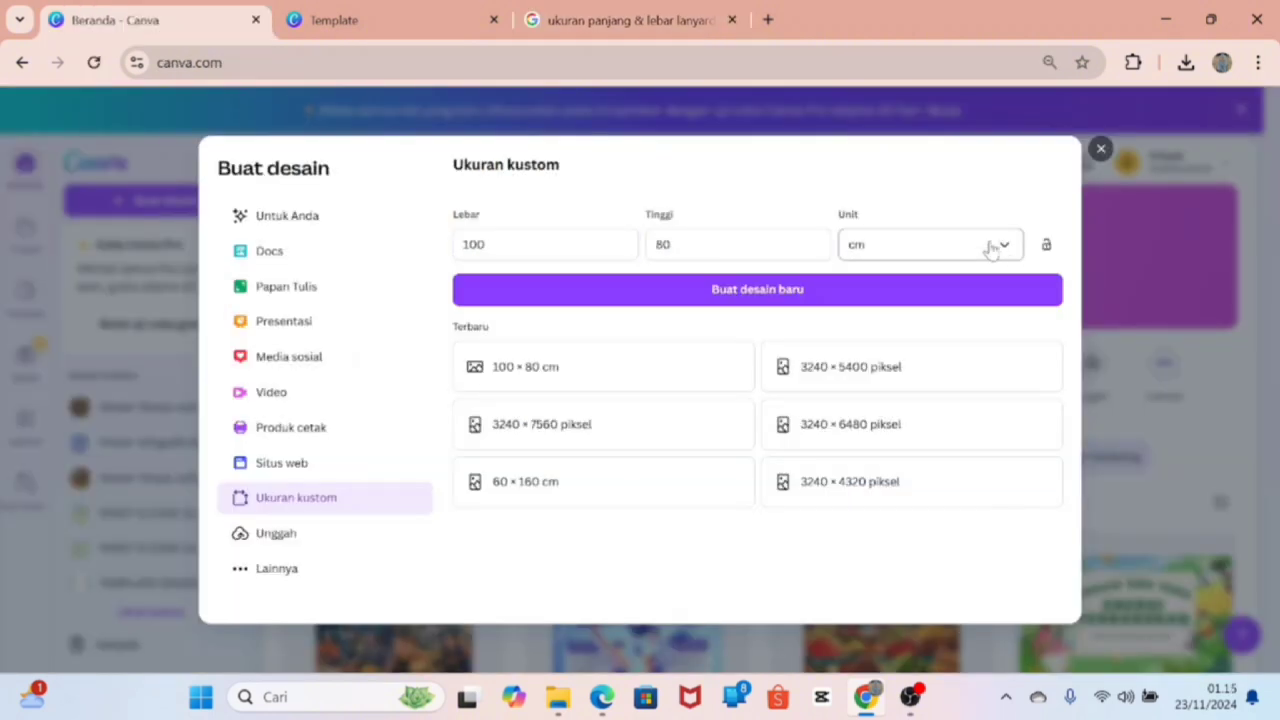
Back in Canva's custom size dialog, set the width to 80 cm and the height to 2 cm, and create the new design.
click(991, 246)
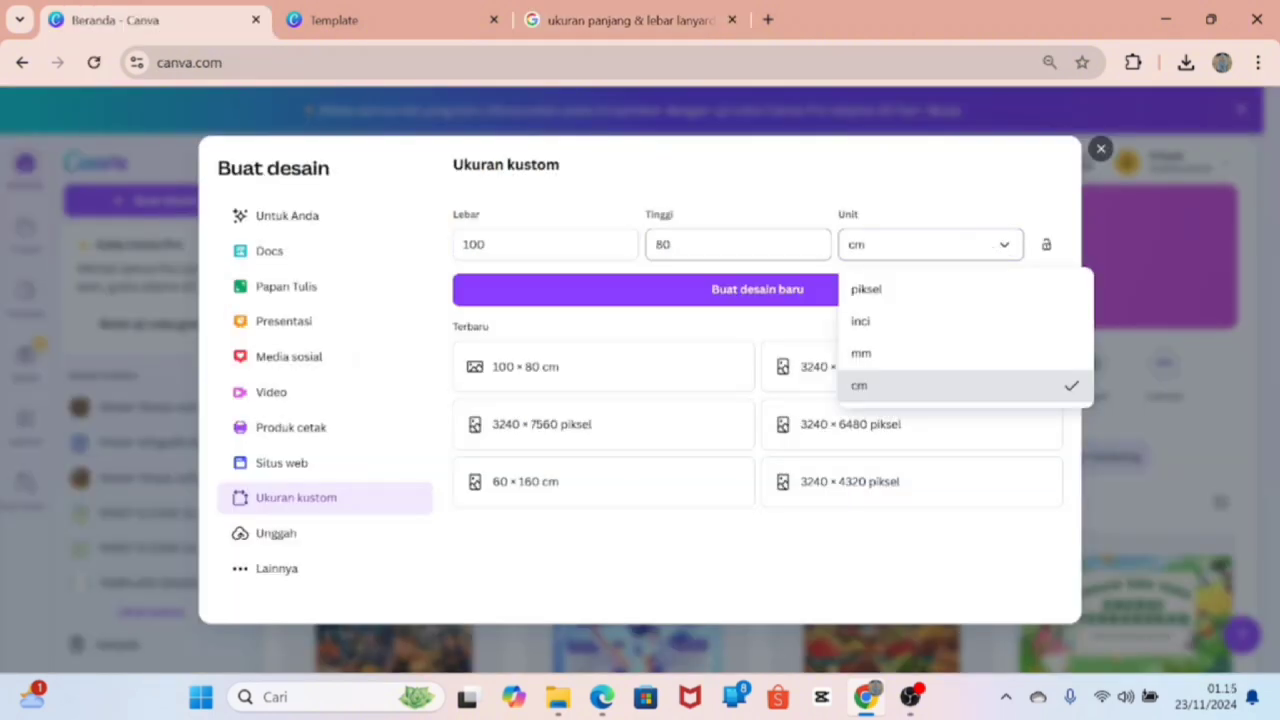
click(484, 244)
key(BackSpace)
key(BackSpace)
key(BackSpace)
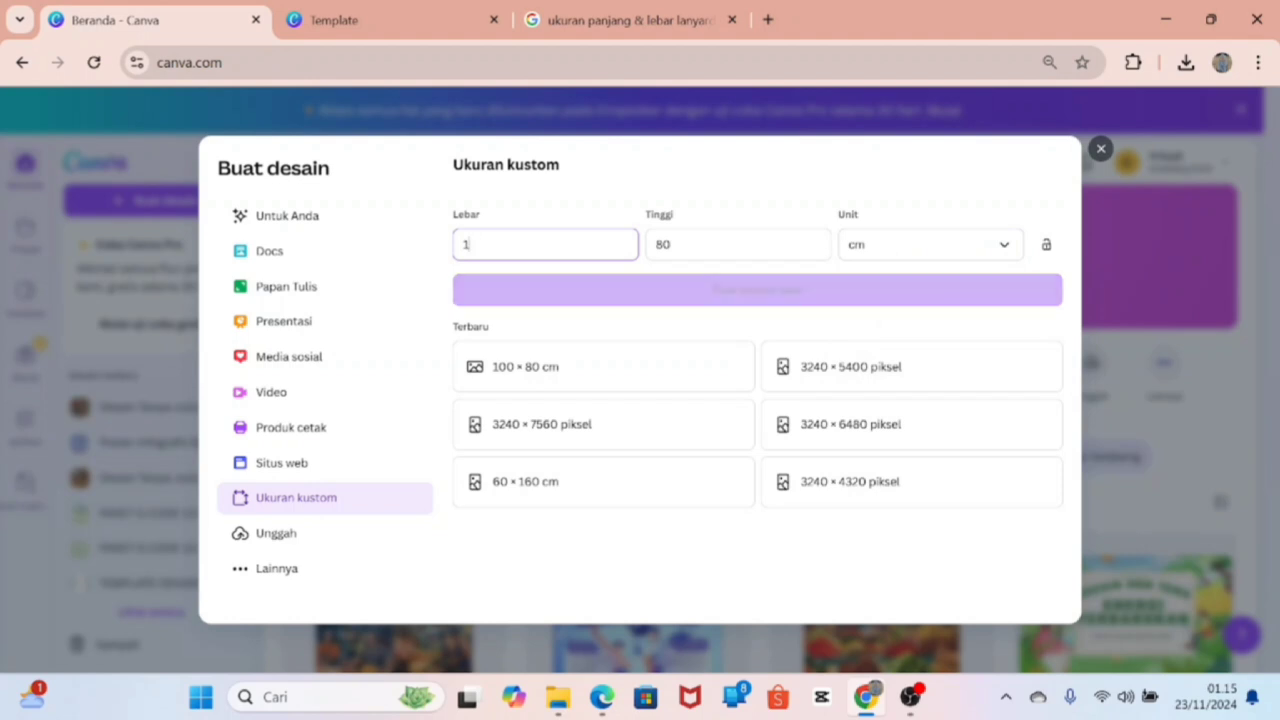
text(80)
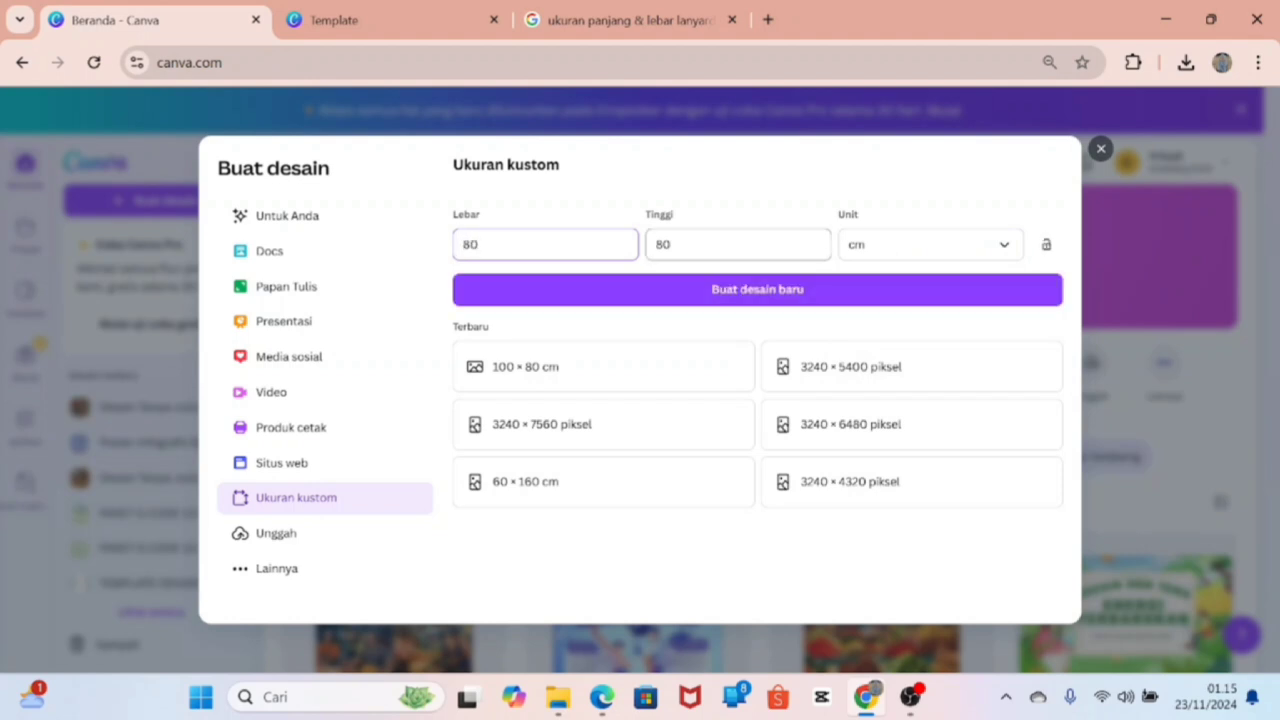
click(700, 244)
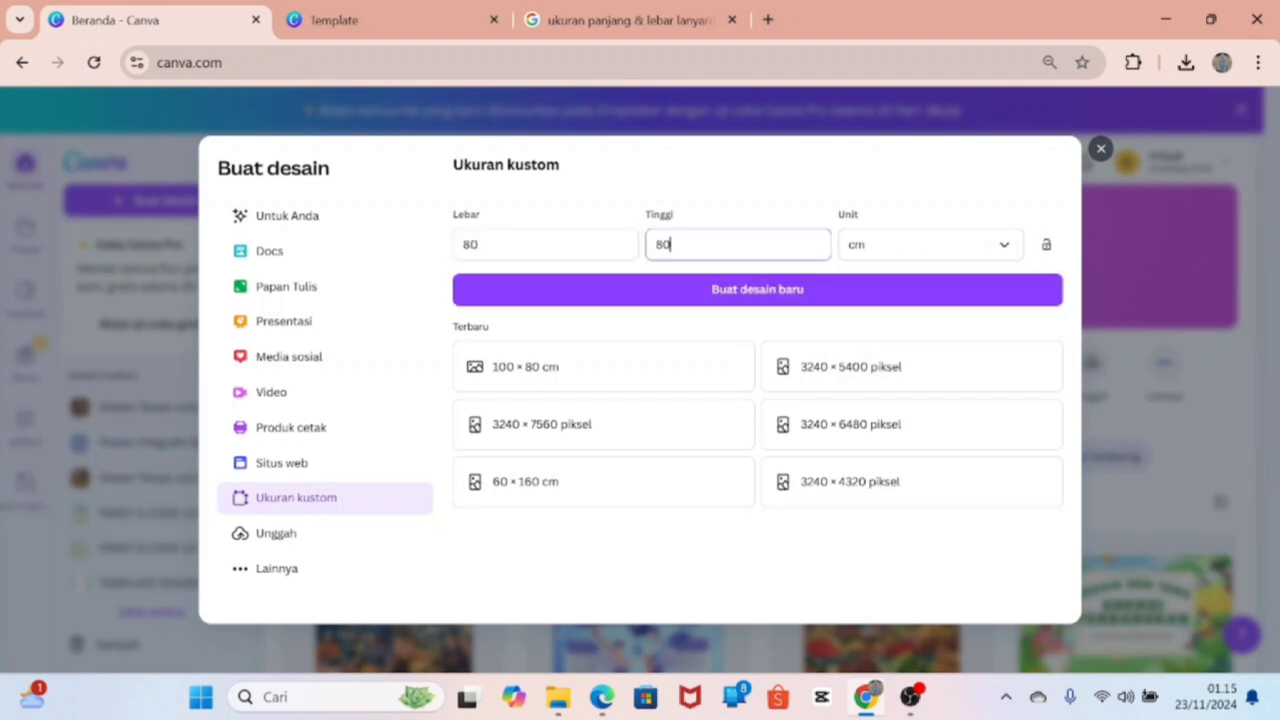
key(BackSpace)
key(BackSpace)
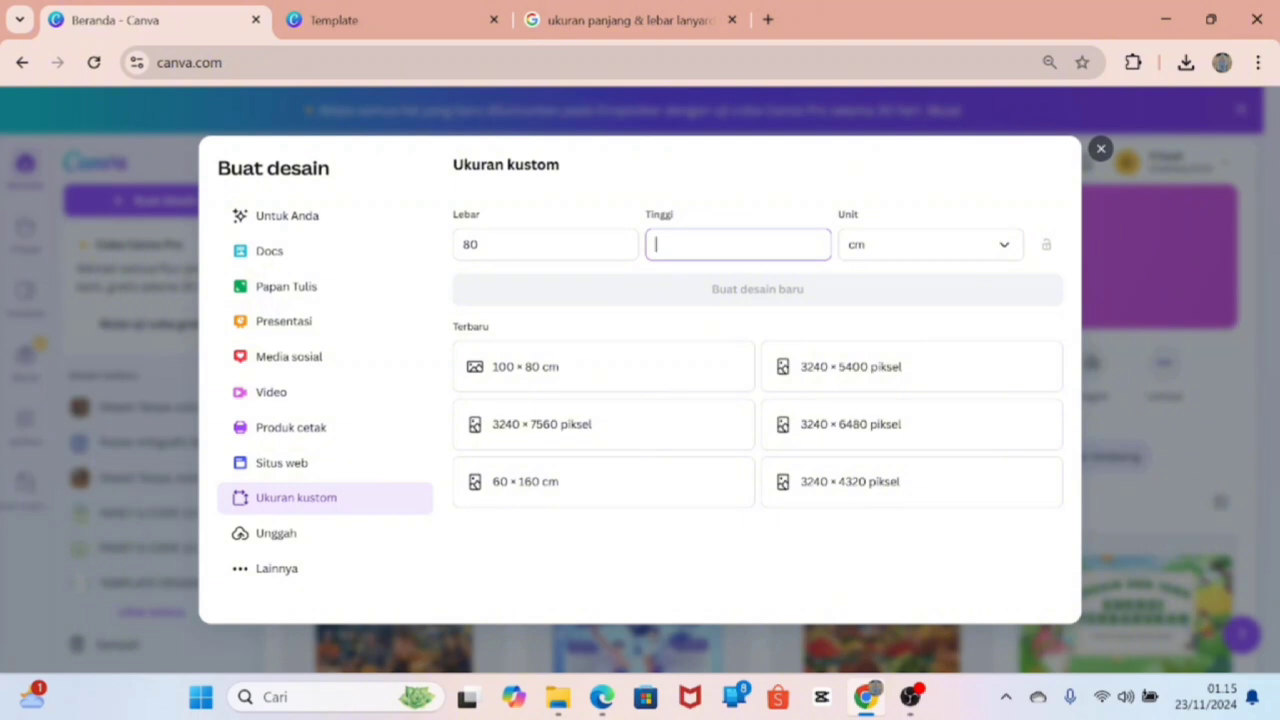
text(2)
click(677, 289)
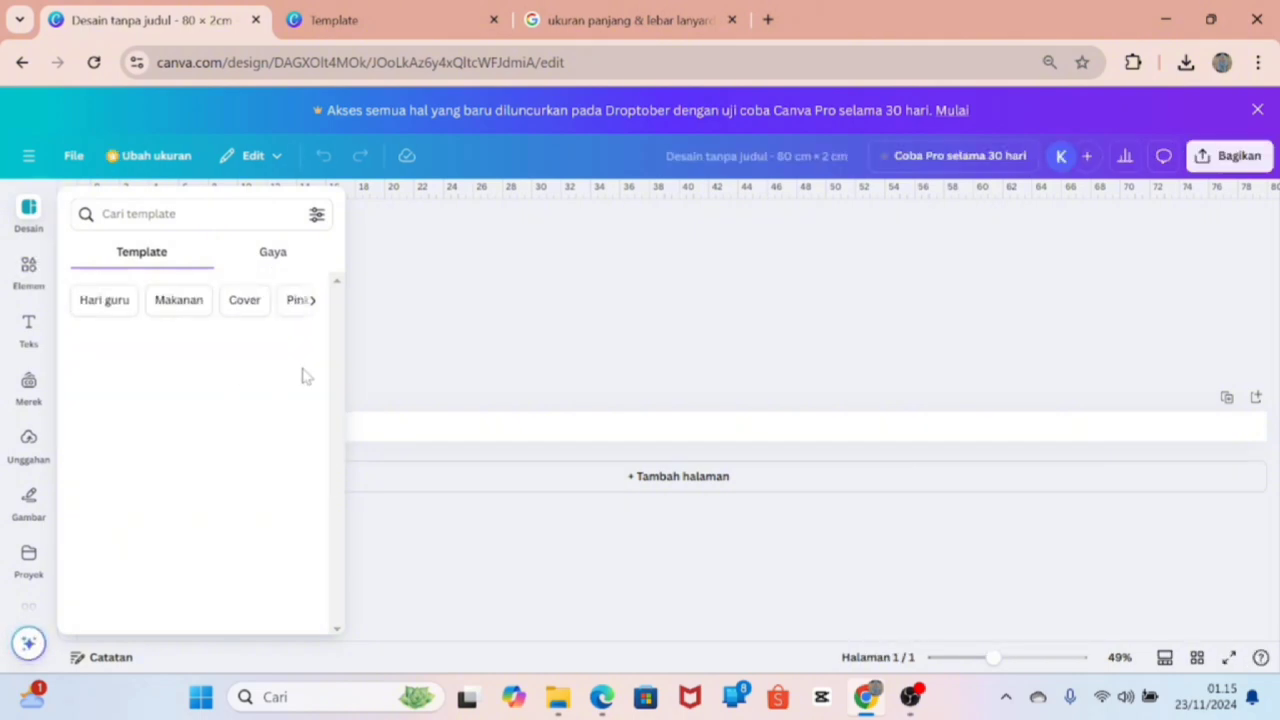
Leave the new lanyard design for the home page and open the Unggah option for starting a design from a file.
click(512, 338)
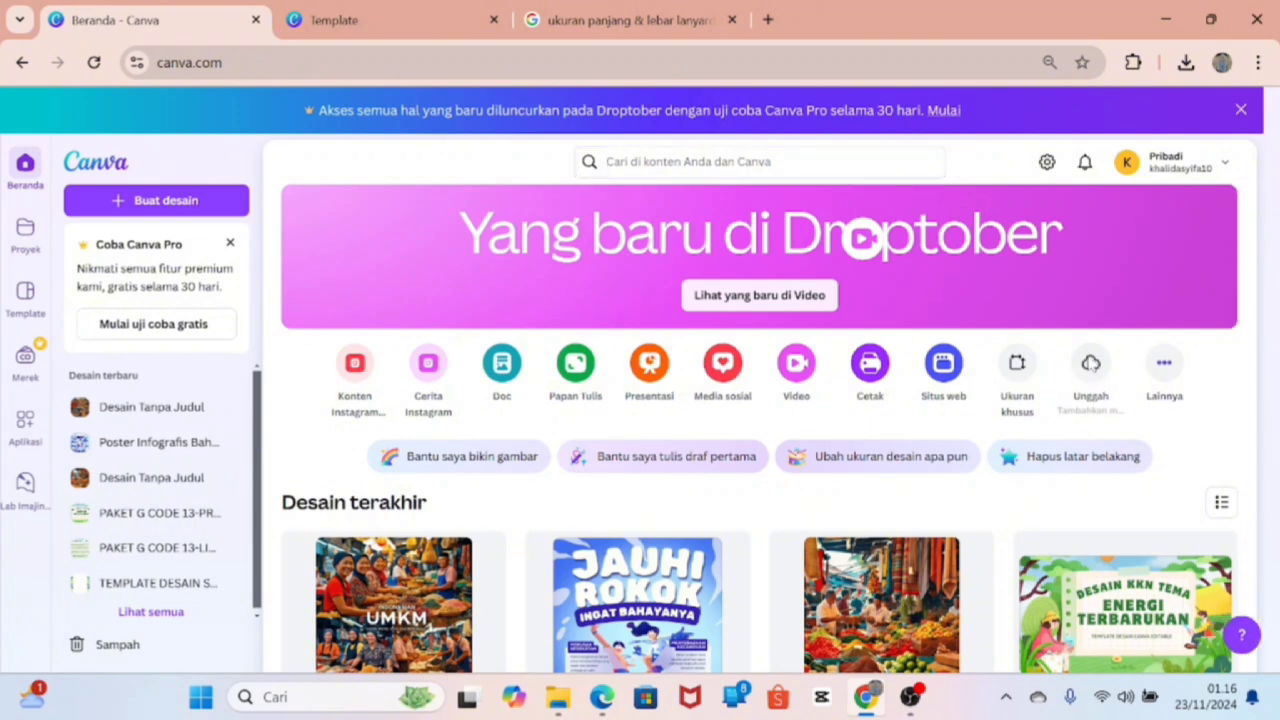
click(1090, 364)
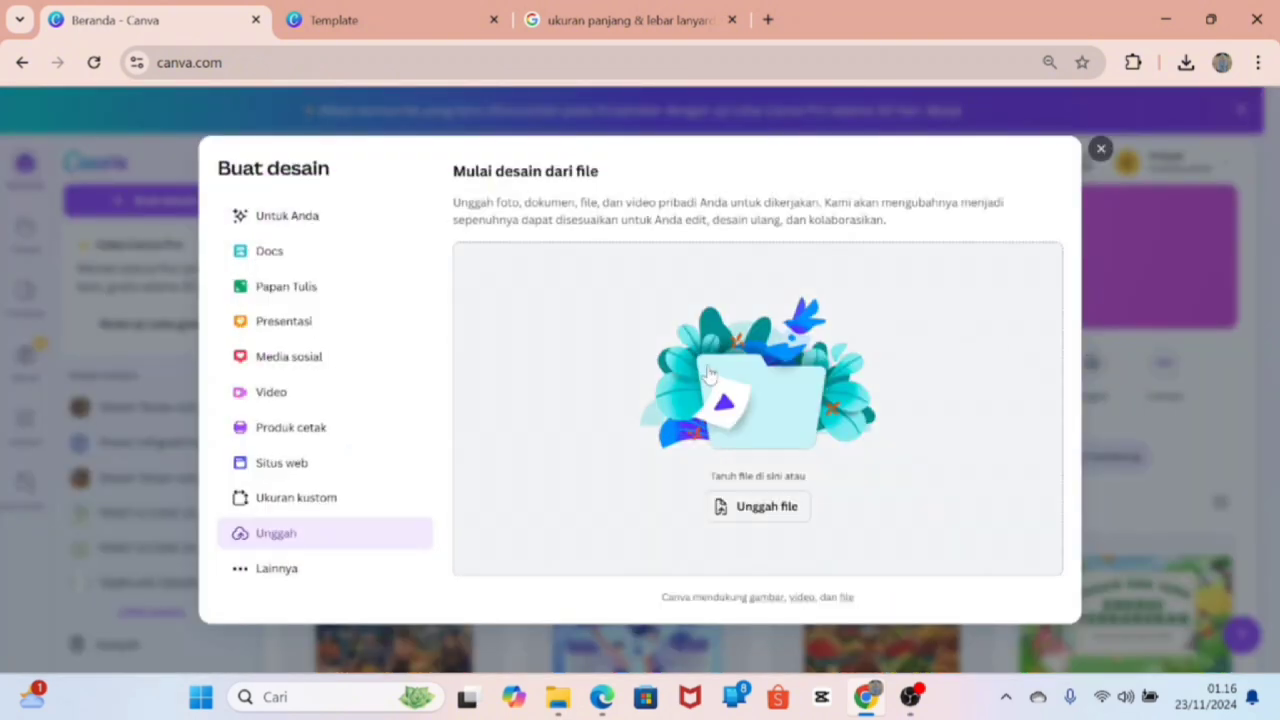
Upload the PDF "Brief Endorsement Blend 2022" from the Unduhan folder to start a design from it.
click(766, 508)
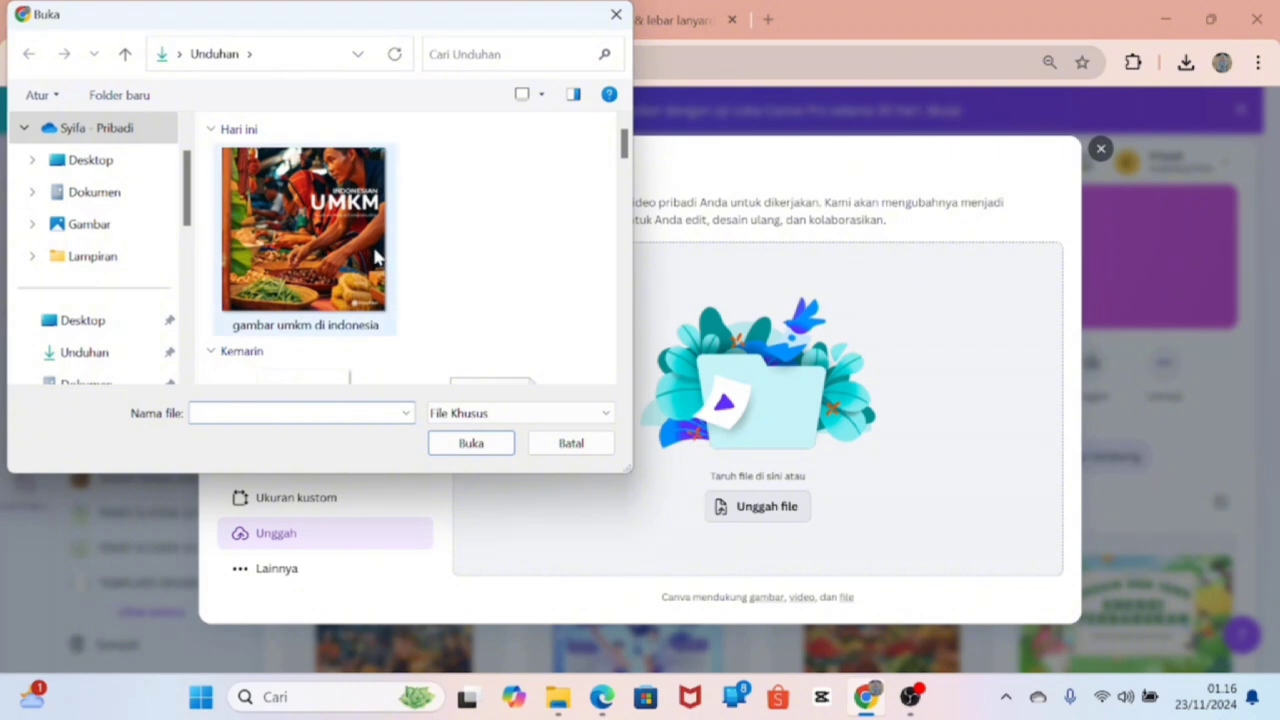
scroll(470, 305, down, 2)
scroll(470, 305, down, 2)
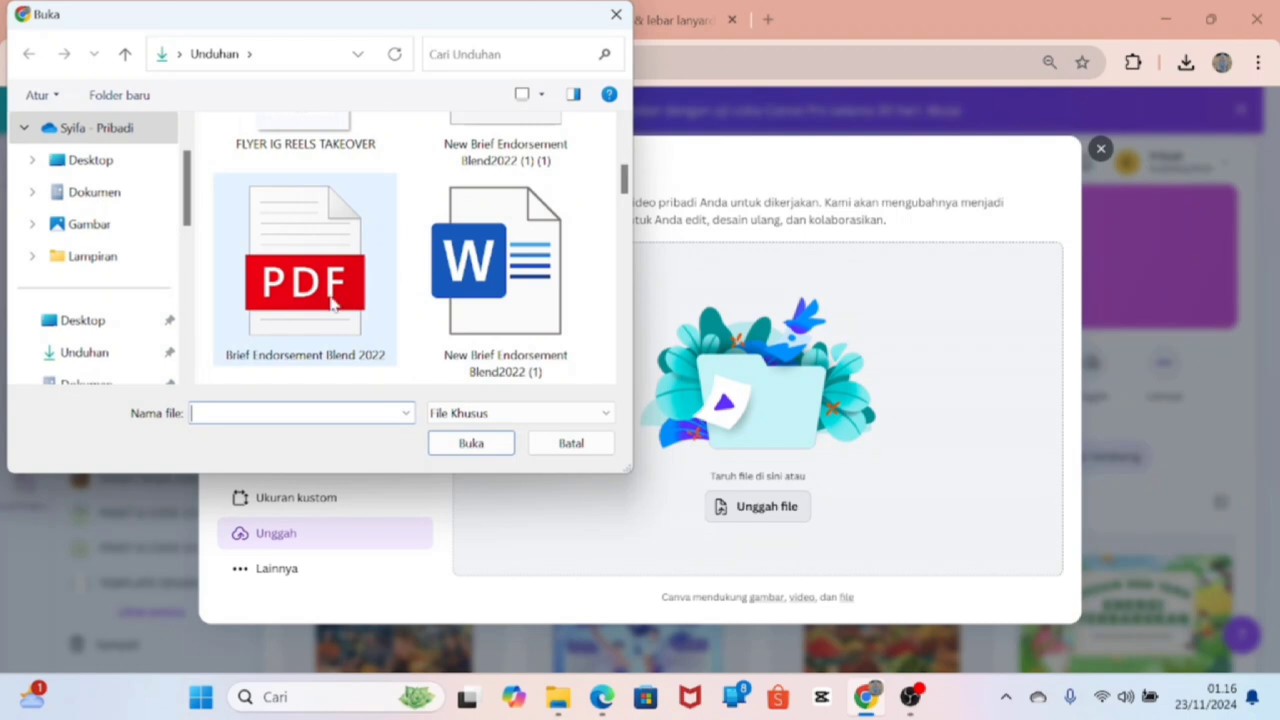
click(293, 318)
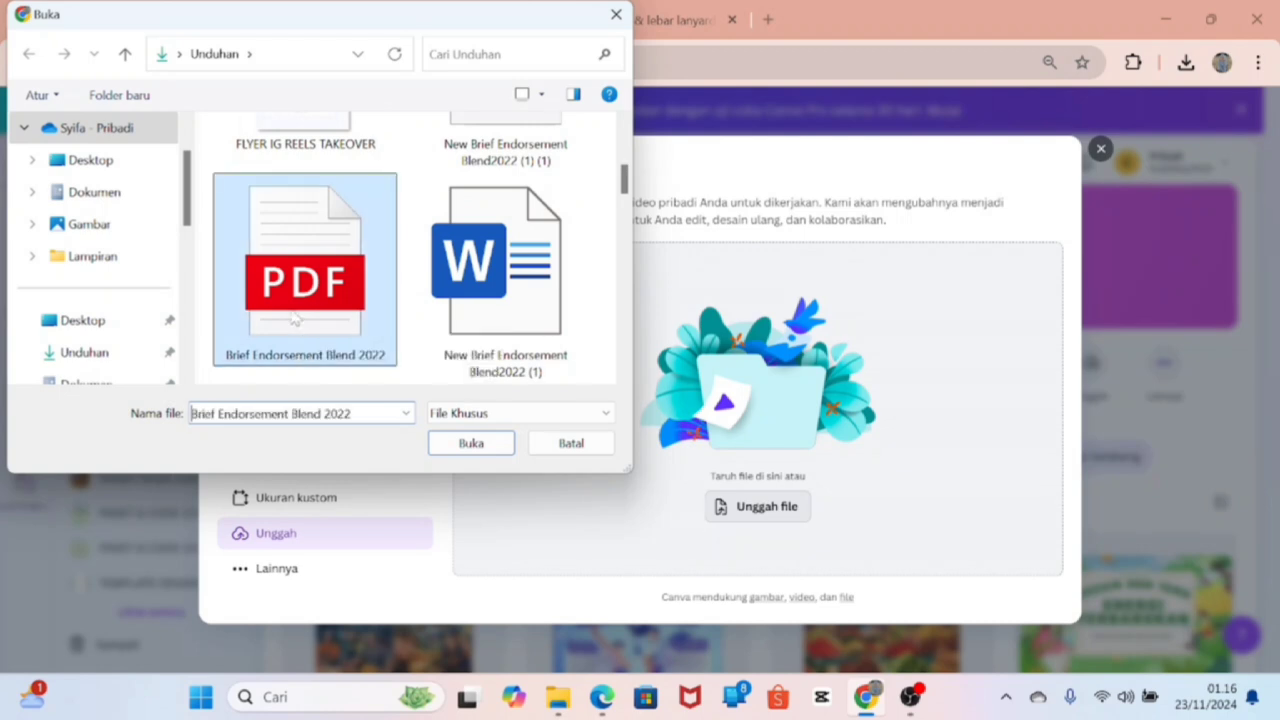
click(479, 443)
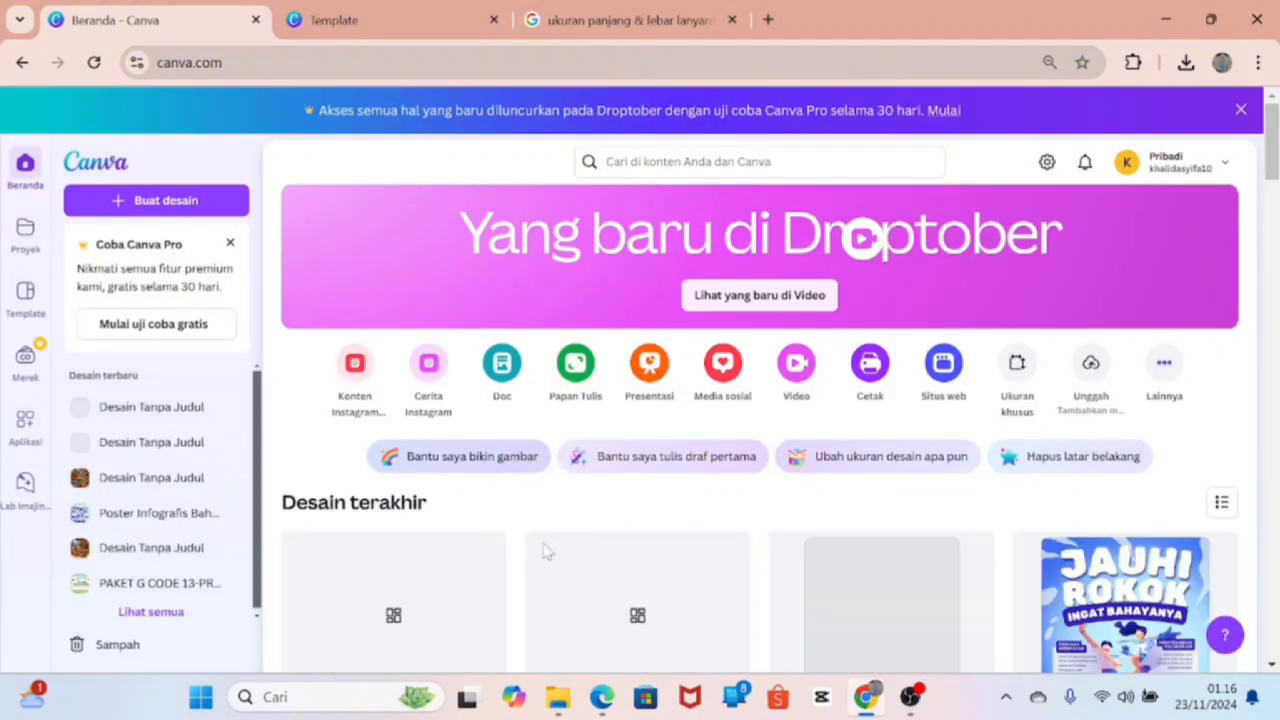
Open the imported Brief Endorsement Blend 2022.pdf design from the recent designs in the full editor.
scroll(543, 549, down, 1)
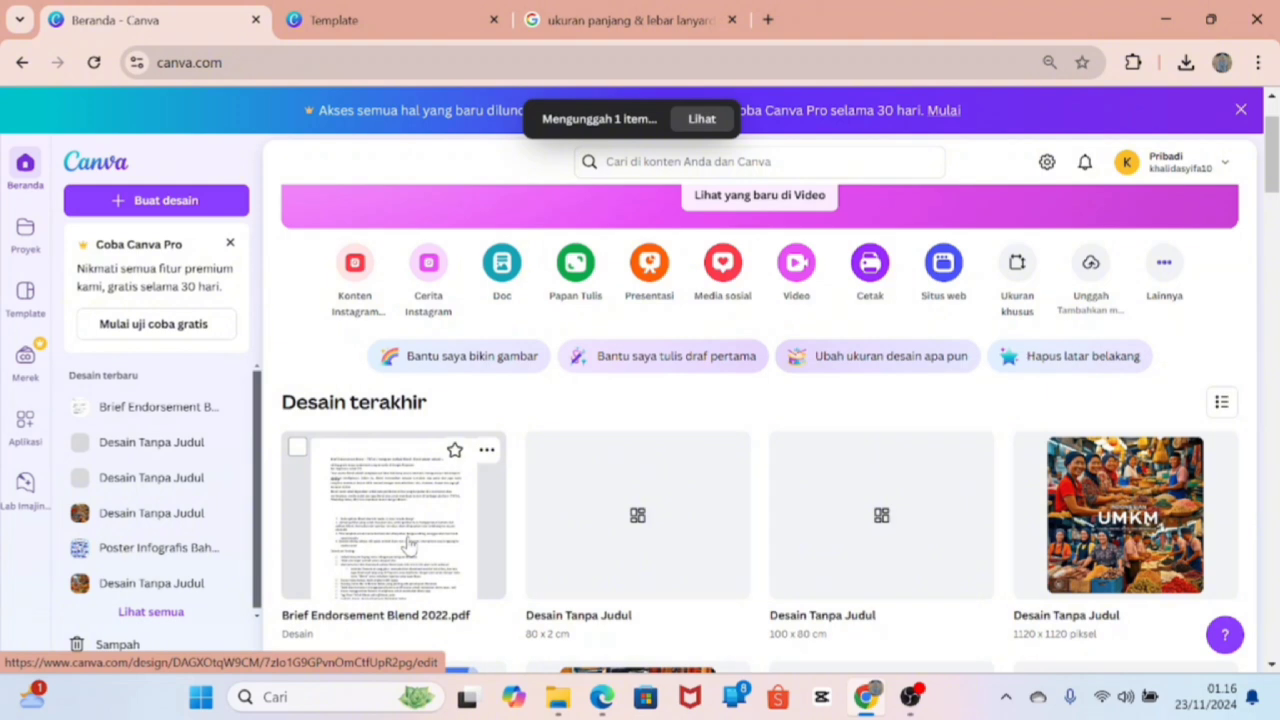
click(377, 545)
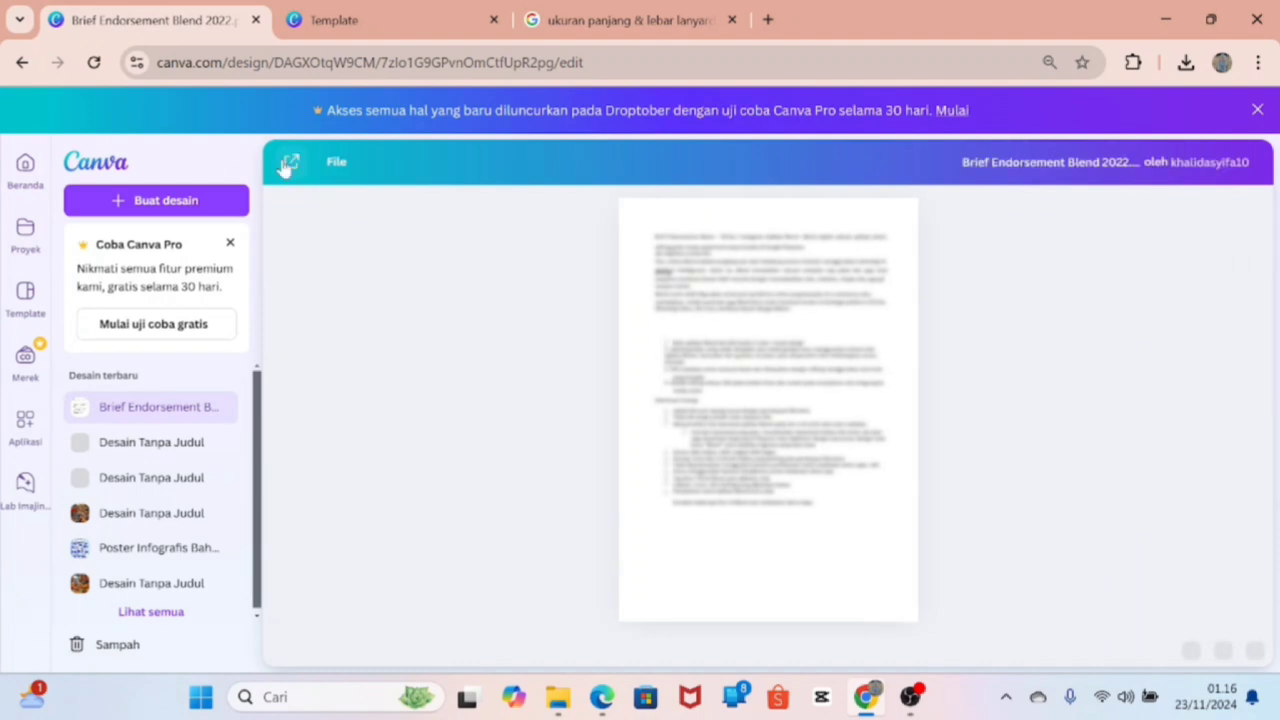
click(287, 164)
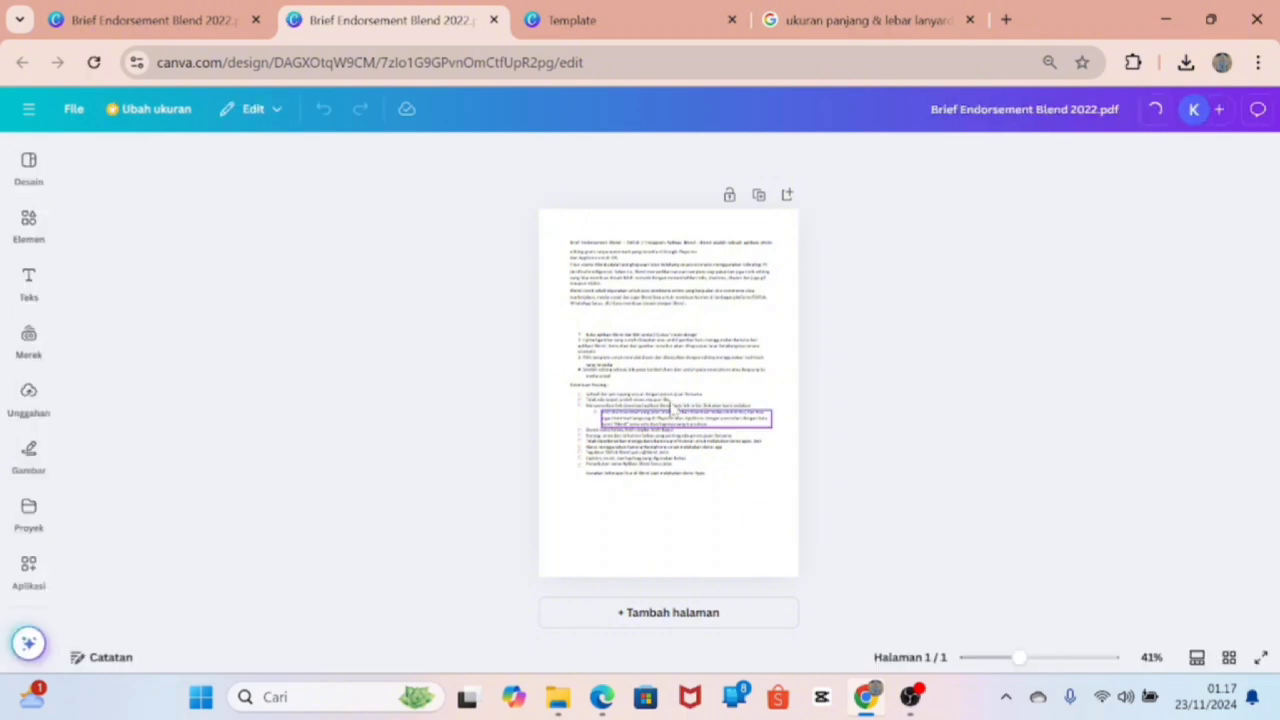
Select several text blocks on the imported page to check that they can be edited.
click(672, 410)
click(580, 305)
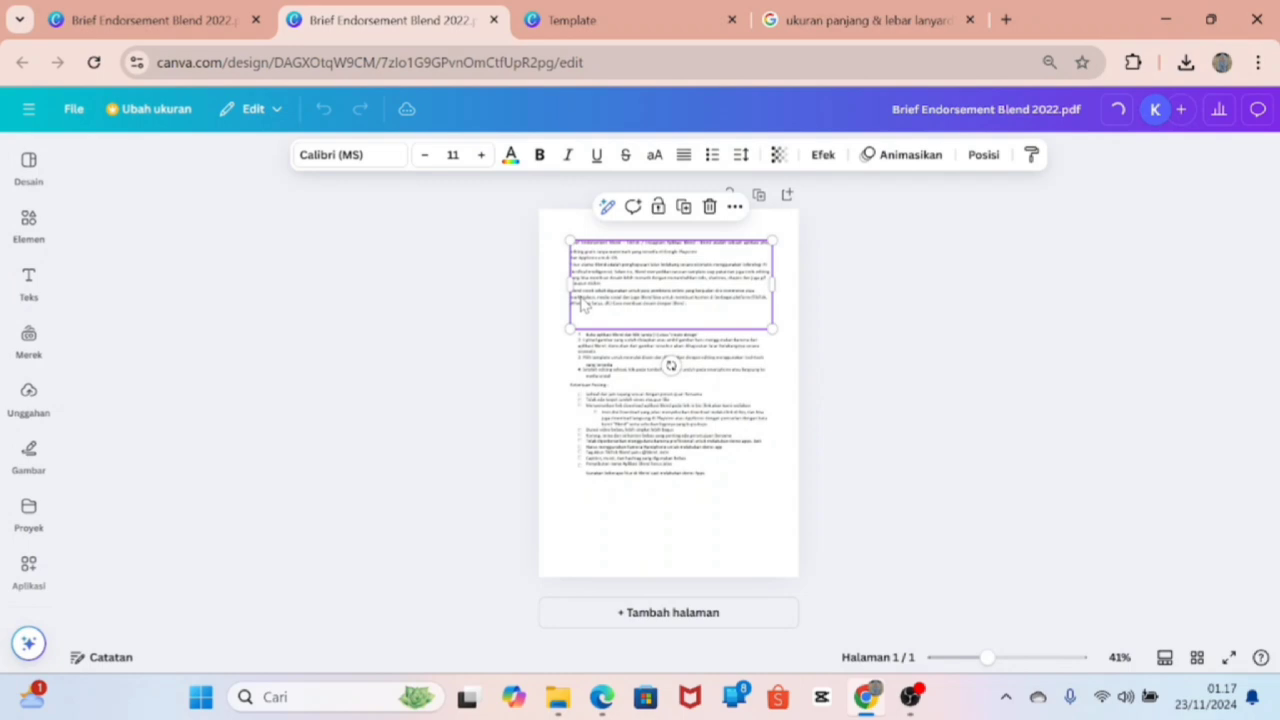
click(740, 440)
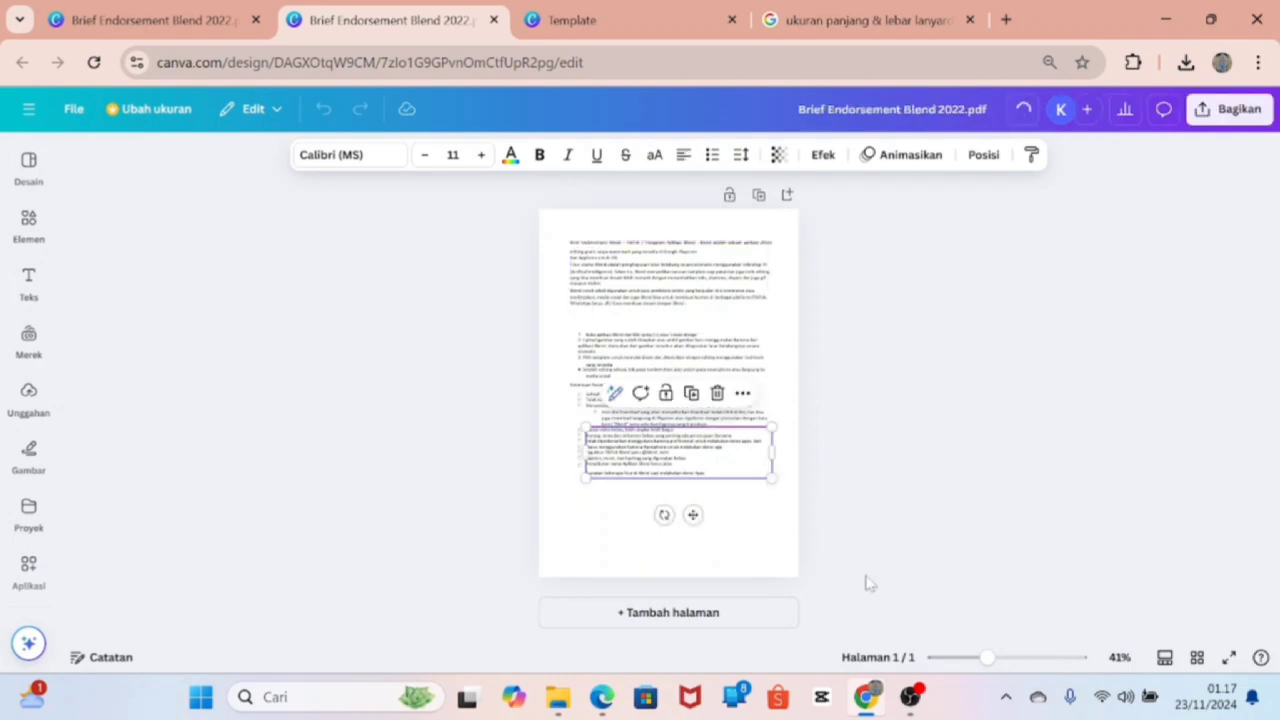
double_click(653, 484)
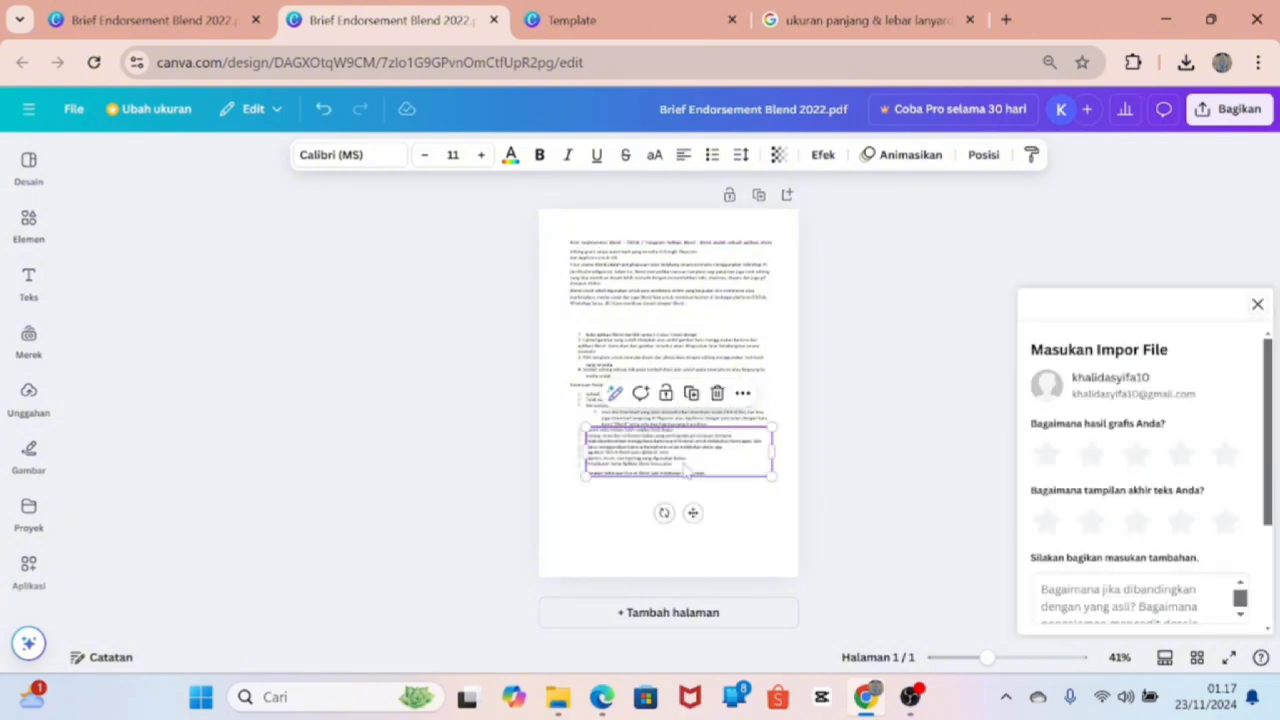
Dismiss the import feedback form, then duplicate the lowest text block and place the copy in the empty space below the original.
click(1257, 304)
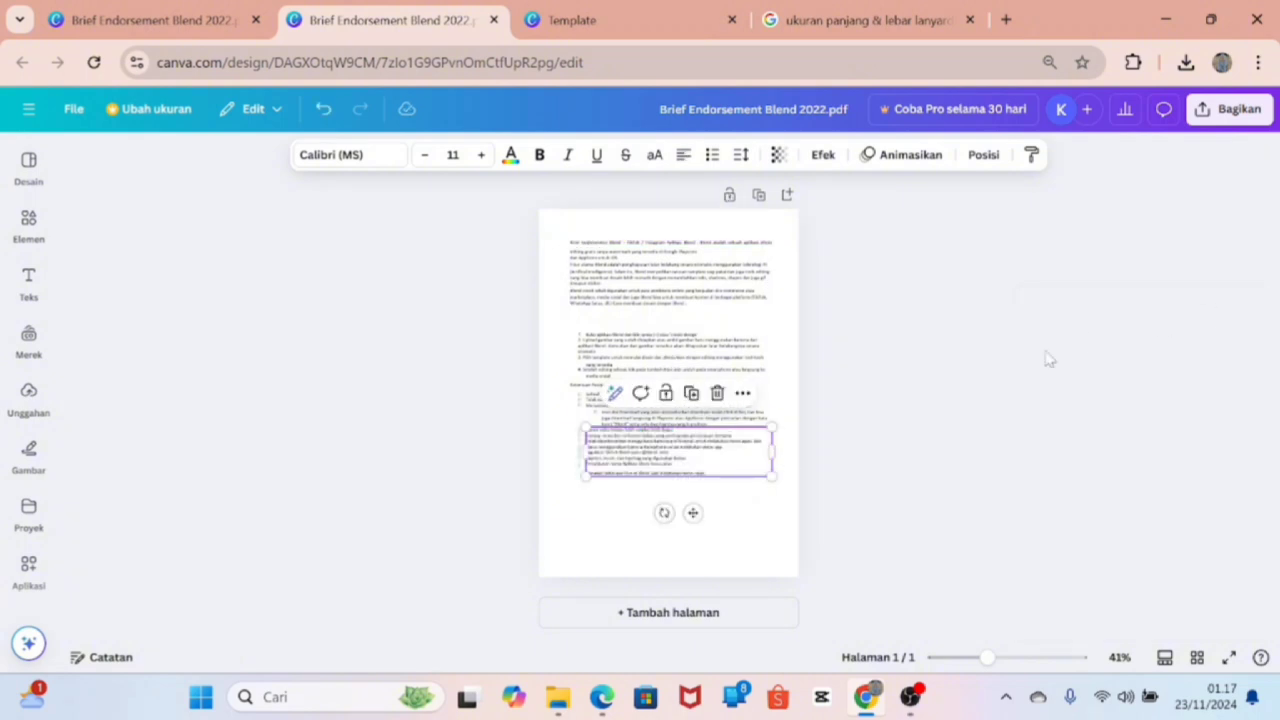
click(691, 392)
drag(692, 448, 692, 504)
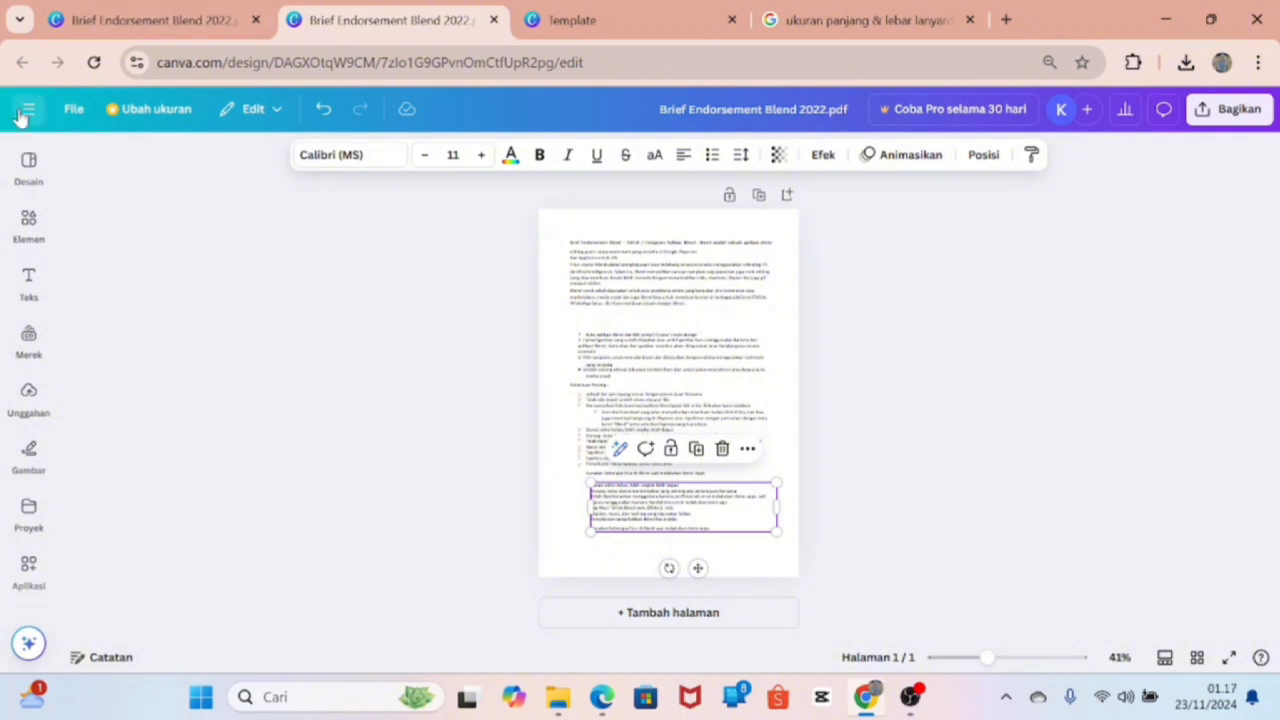
Leave the imported design for the home page and view the notifications.
click(28, 108)
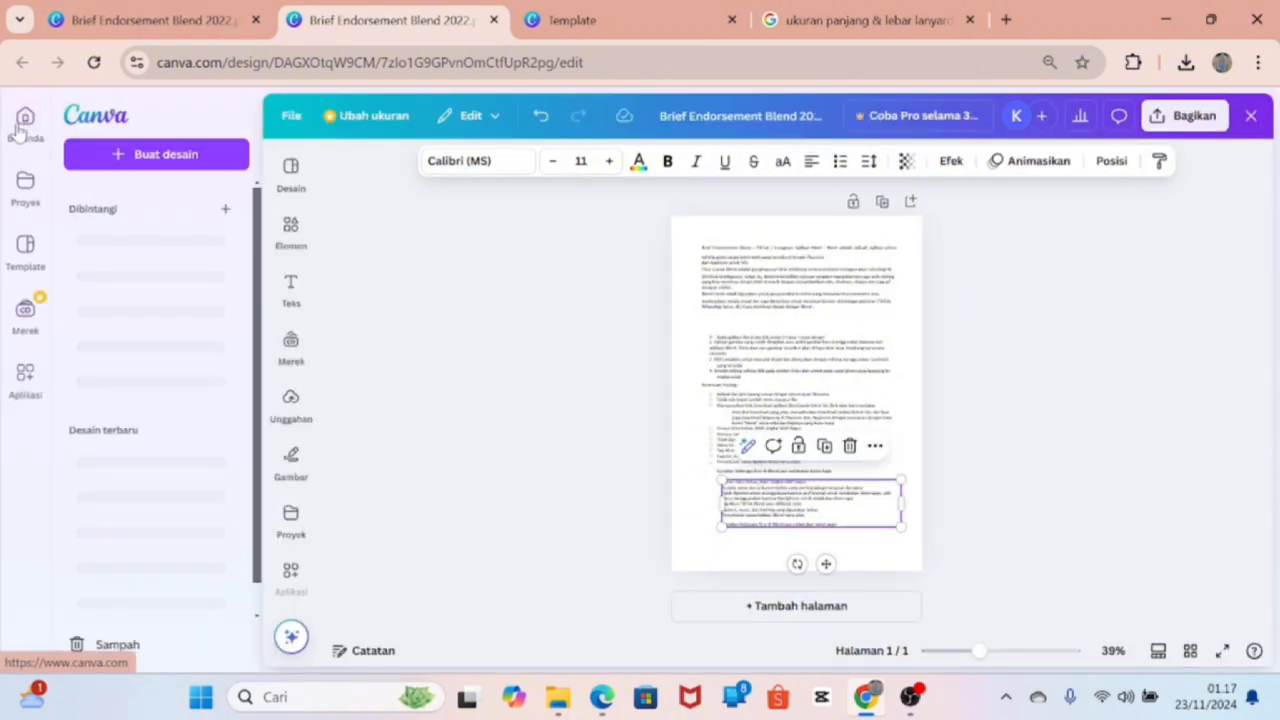
click(218, 250)
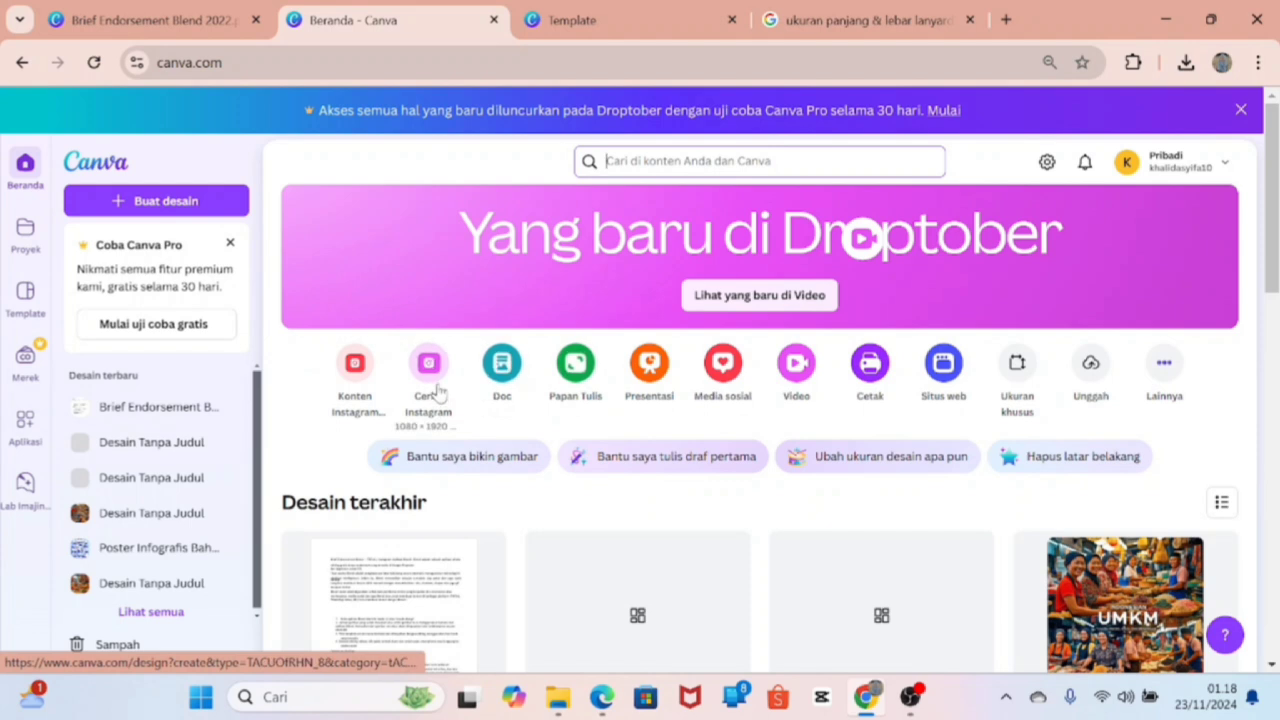
click(1084, 165)
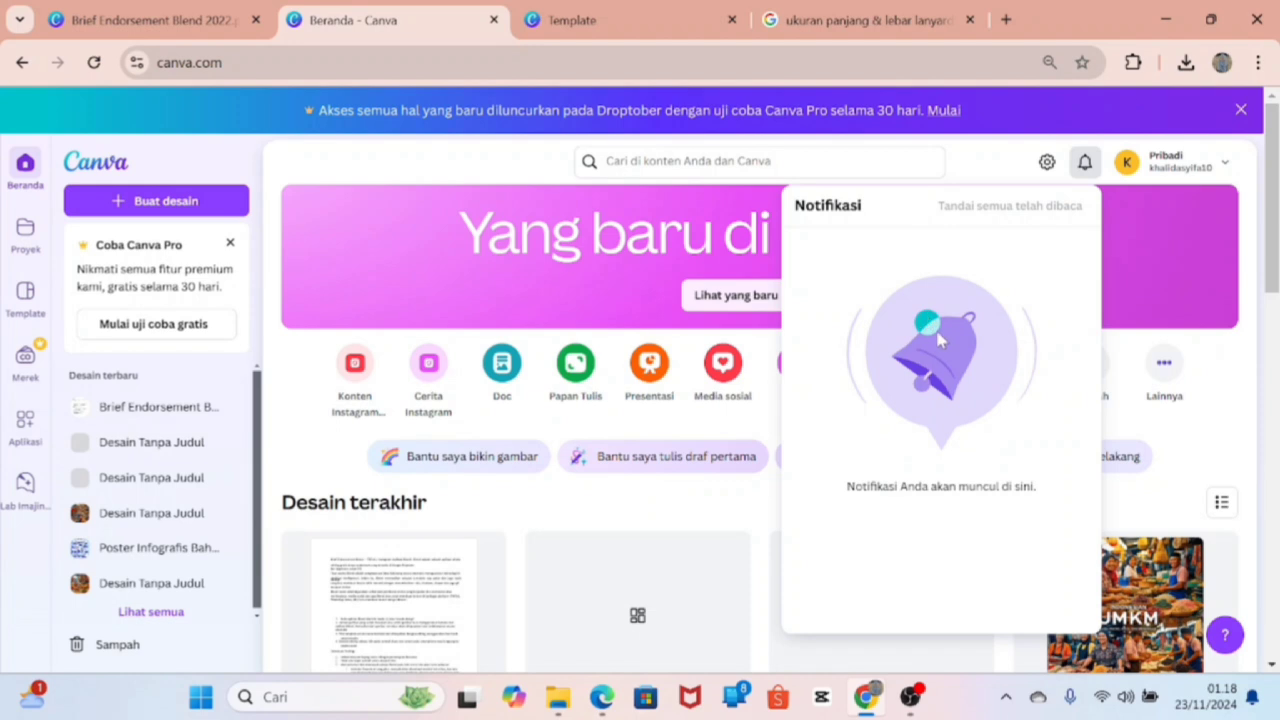
Open the account settings and view the profession choices for the purpose of using Canva, leaving them unselected.
click(1047, 163)
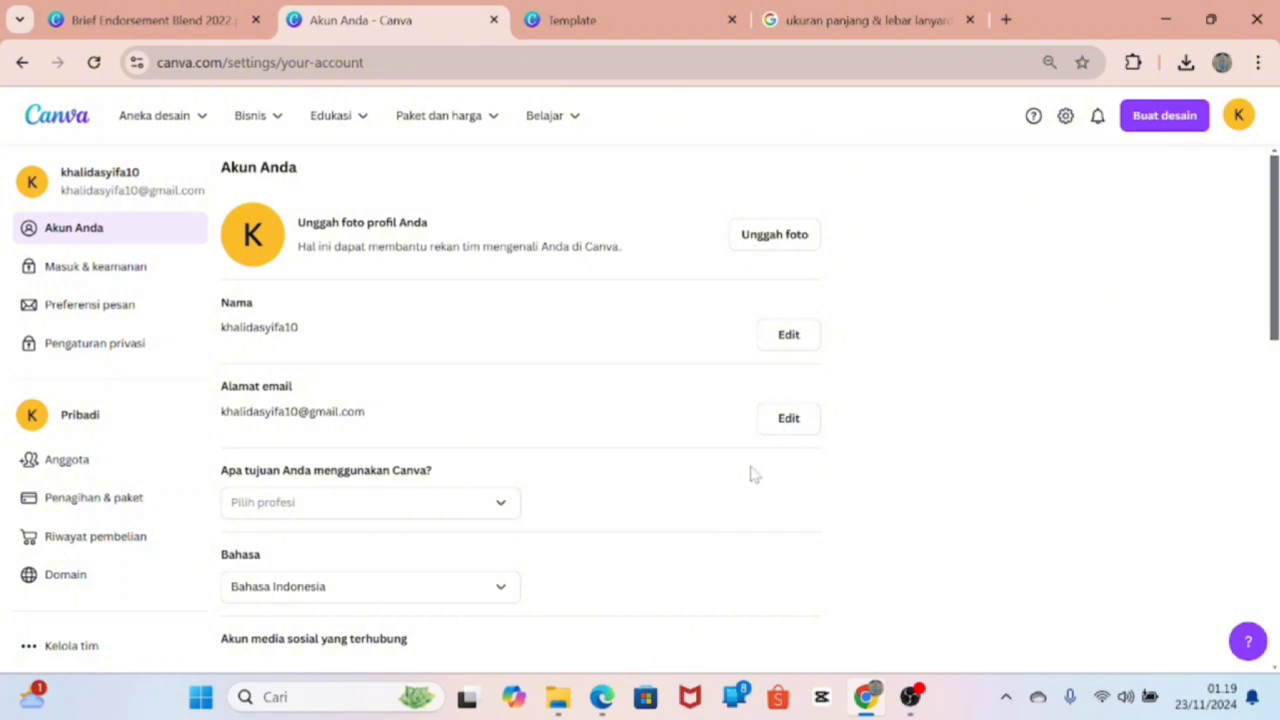
click(503, 507)
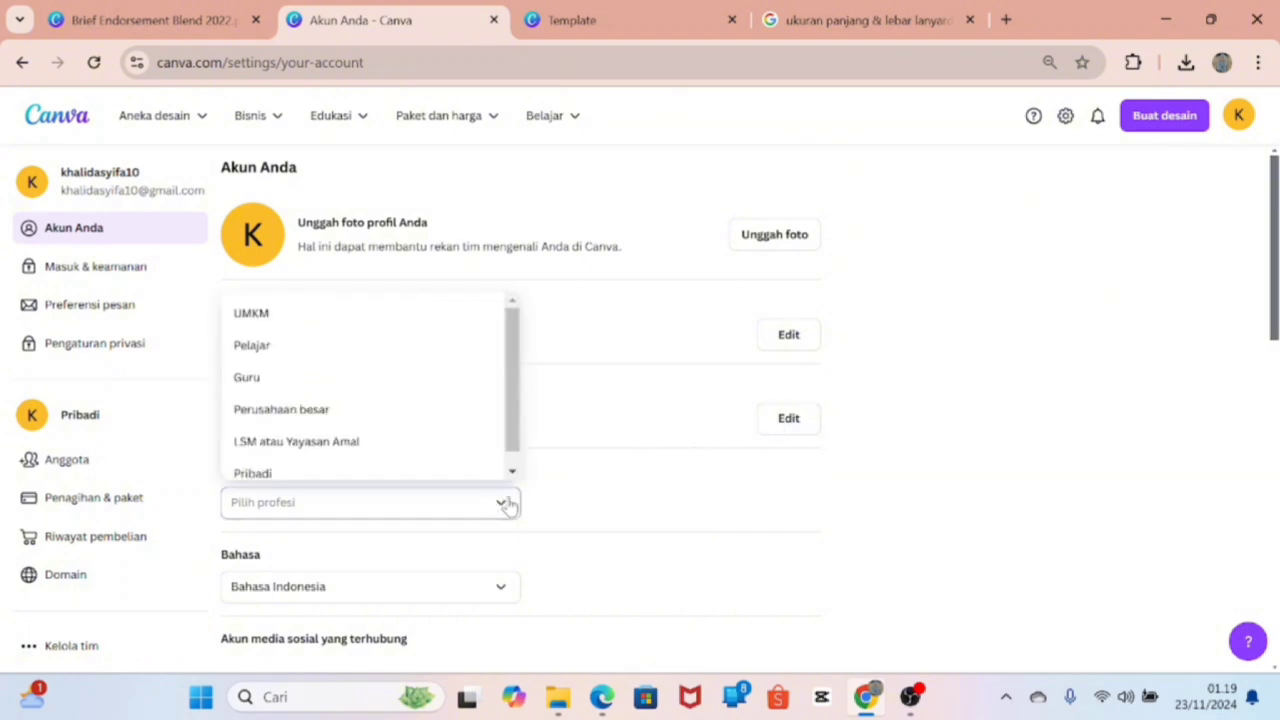
scroll(440, 335, down, 1)
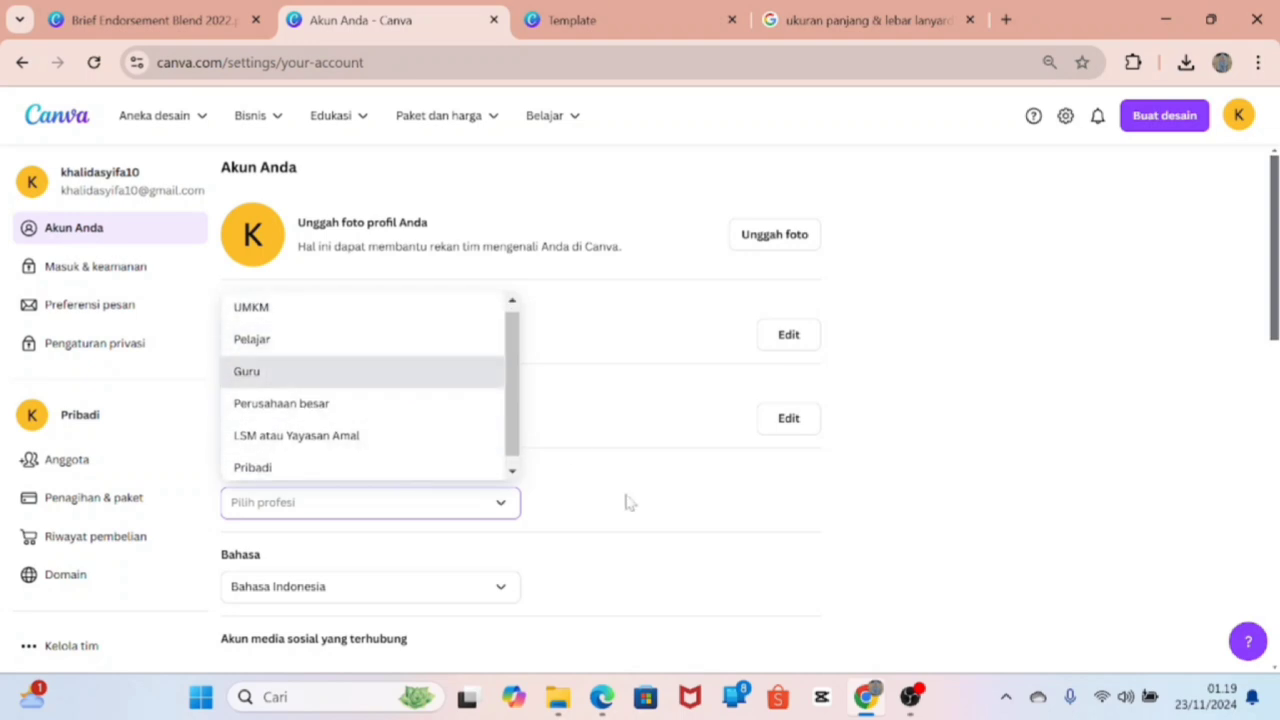
scroll(626, 500, down, 1)
click(672, 430)
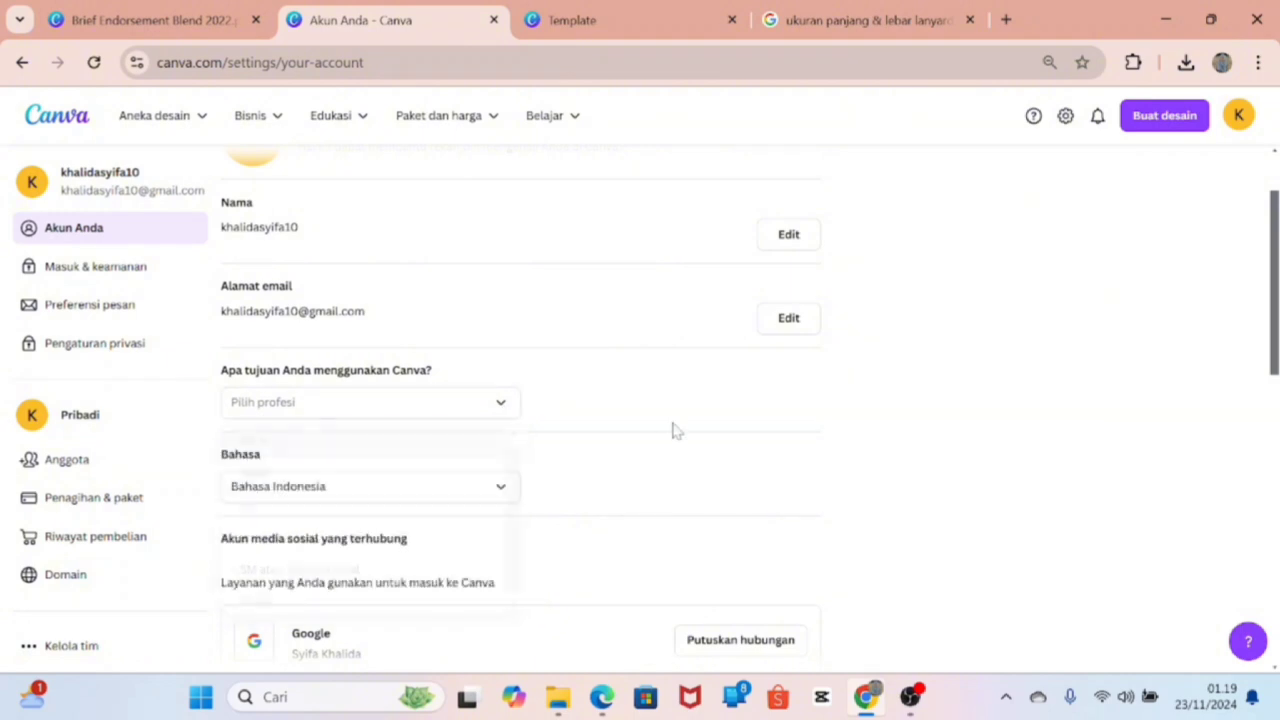
Browse the available display languages, keep Bahasa Indonesia, and leave the account settings for the previous page.
click(503, 490)
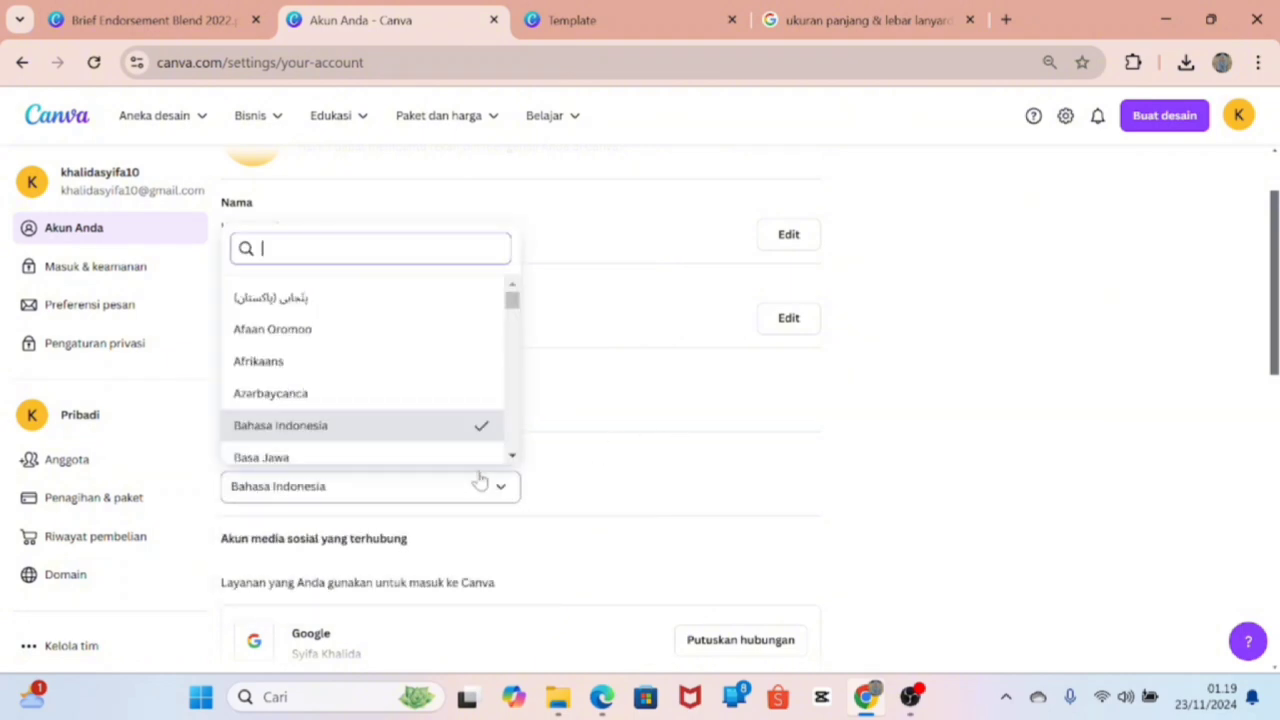
scroll(433, 360, down, 3)
scroll(436, 365, down, 4)
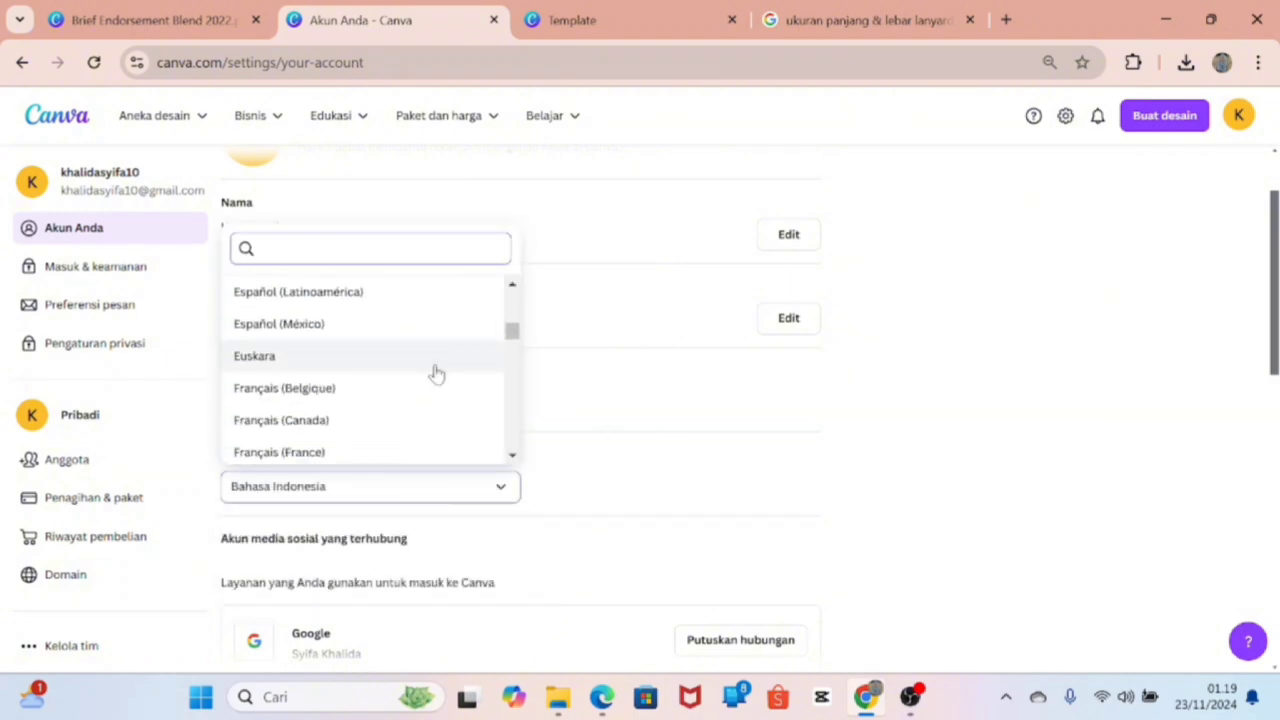
scroll(430, 365, up, 2)
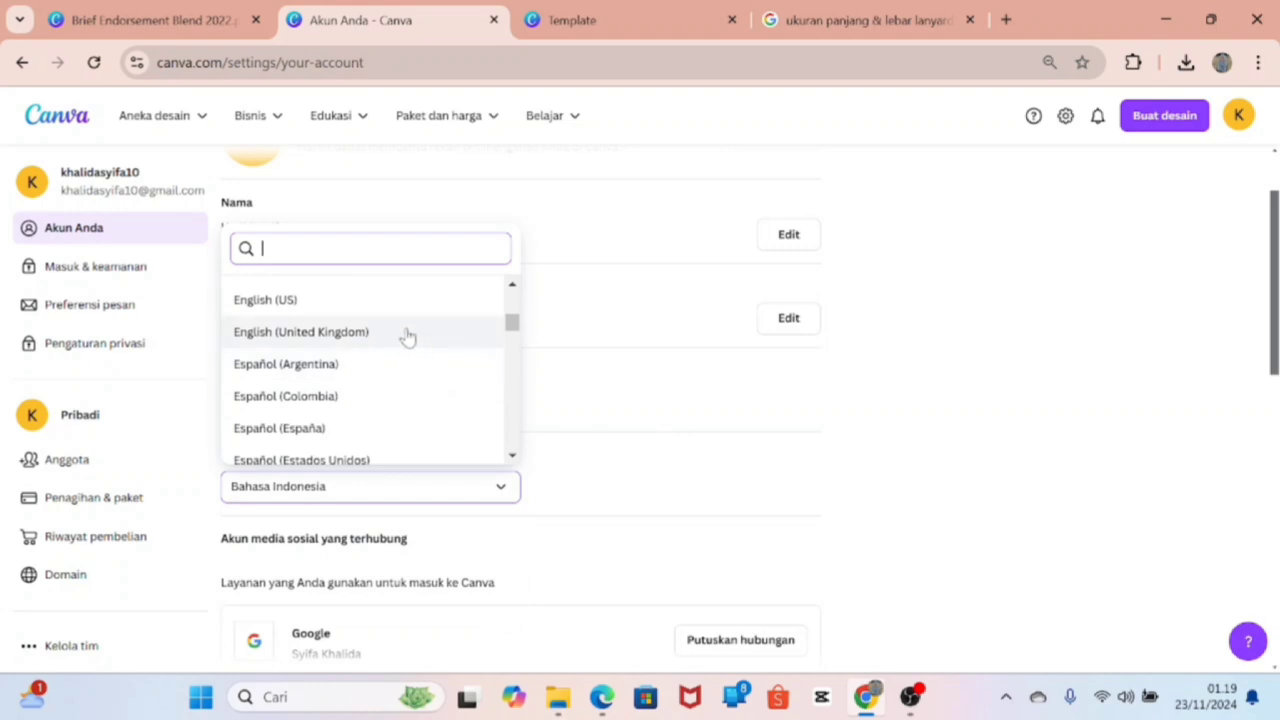
scroll(388, 400, up, 5)
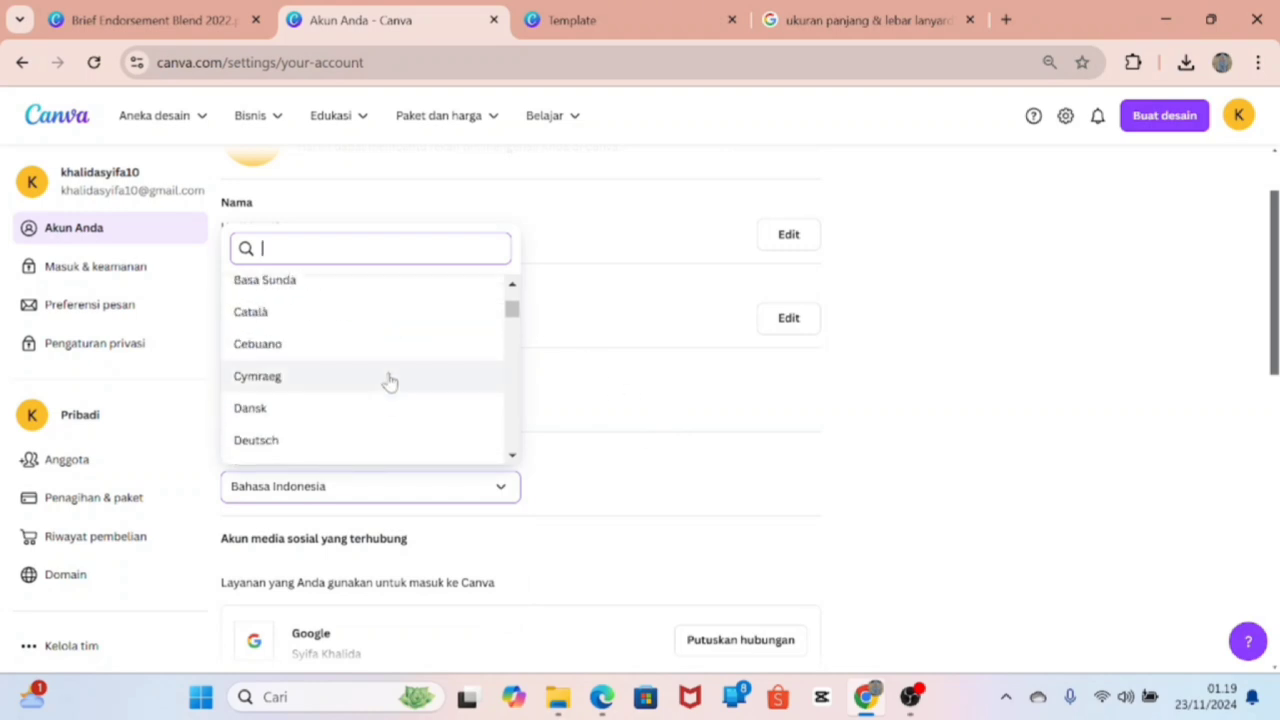
scroll(387, 381, down, 2)
scroll(388, 381, up, 1)
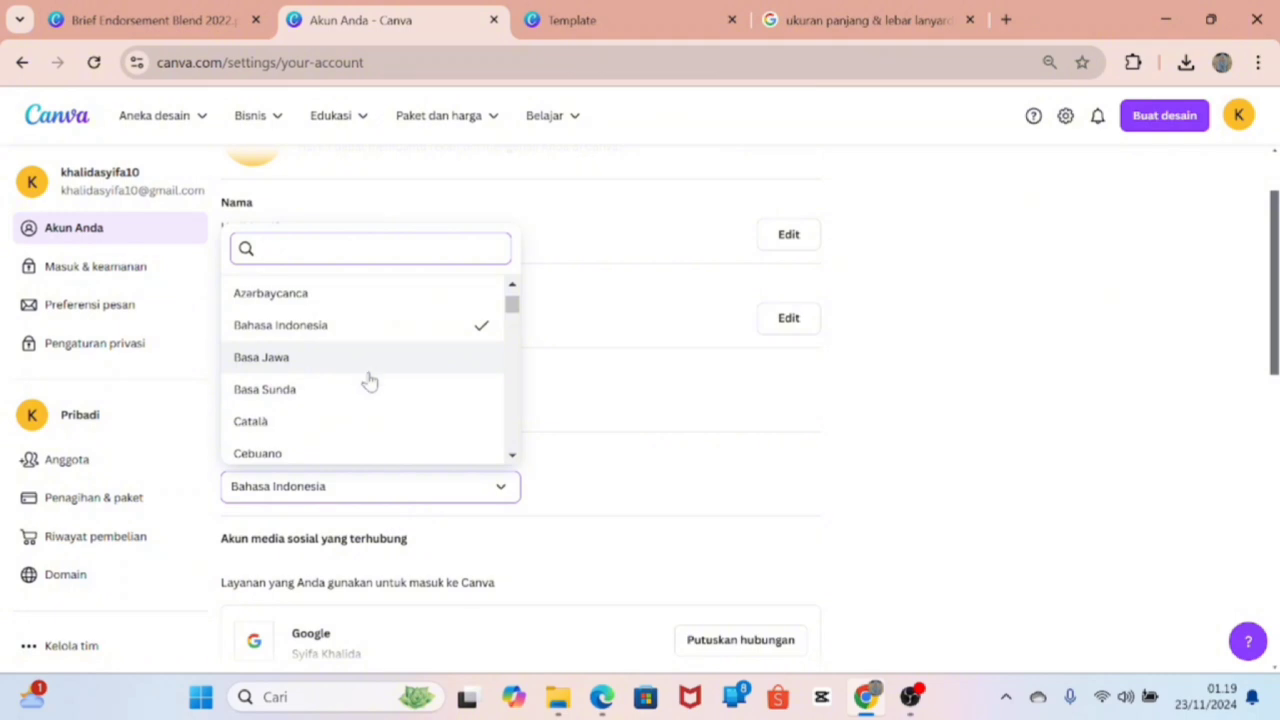
click(763, 434)
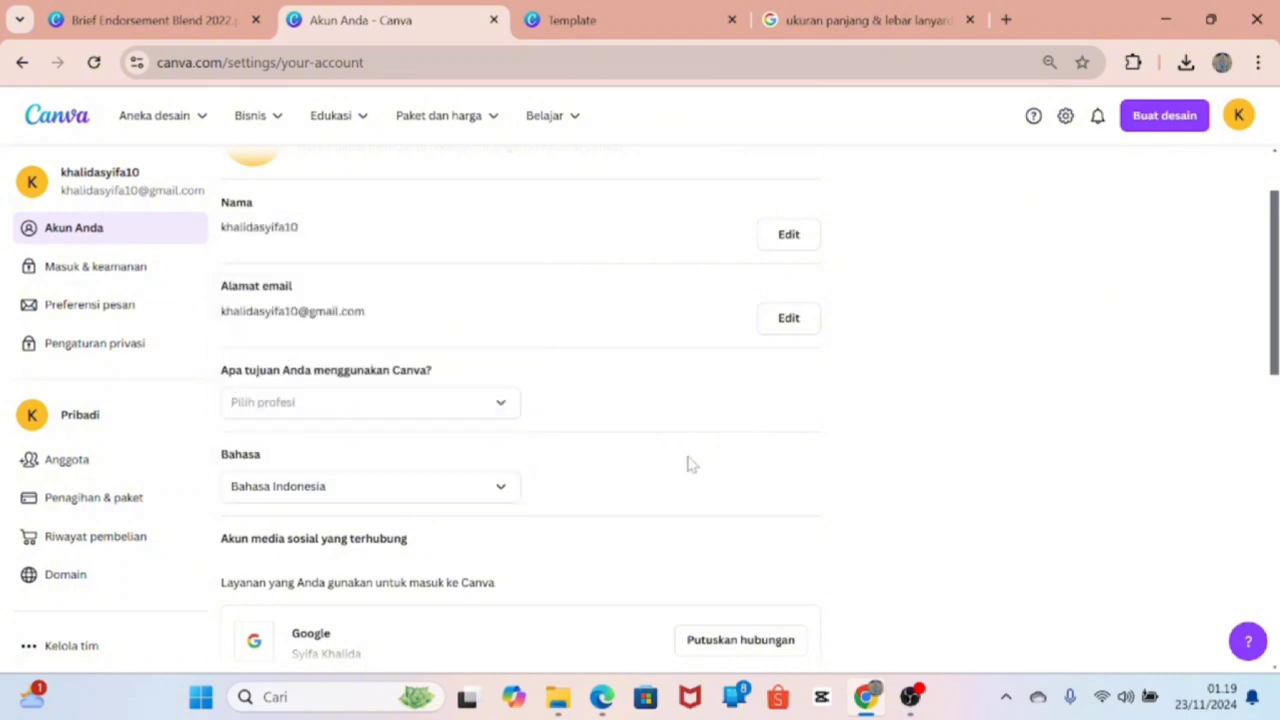
scroll(626, 457, up, 1)
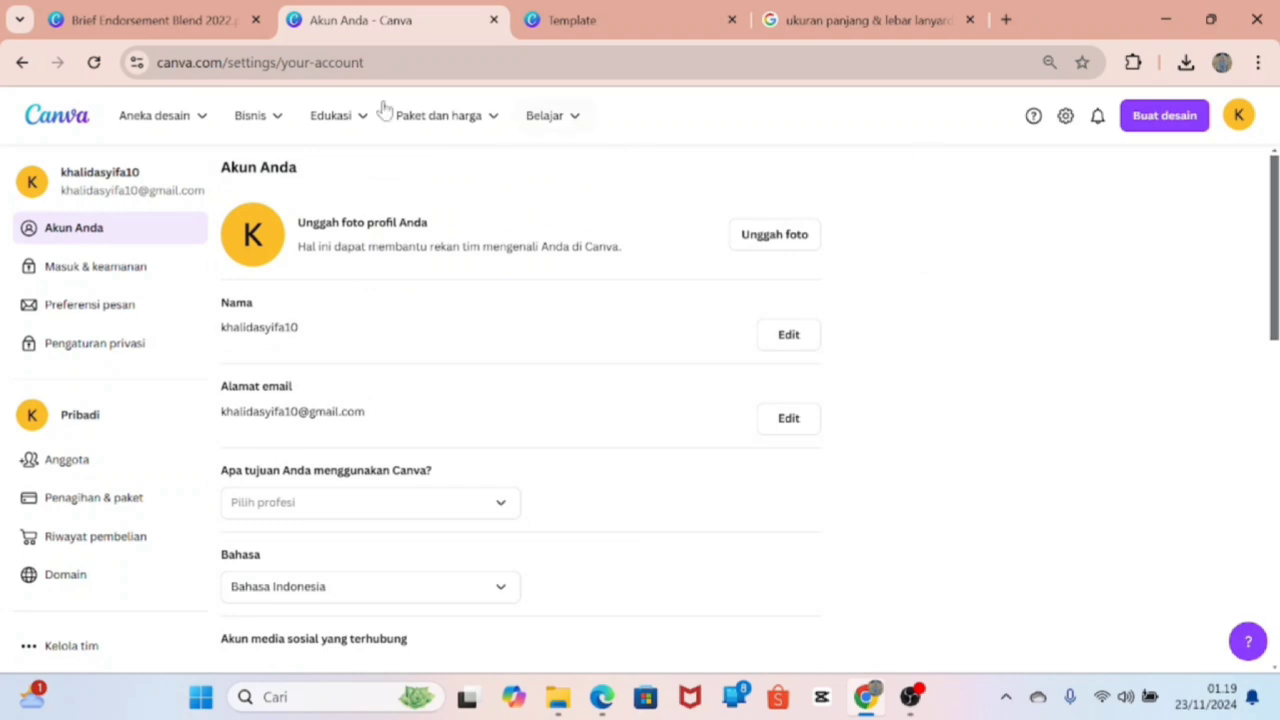
click(20, 63)
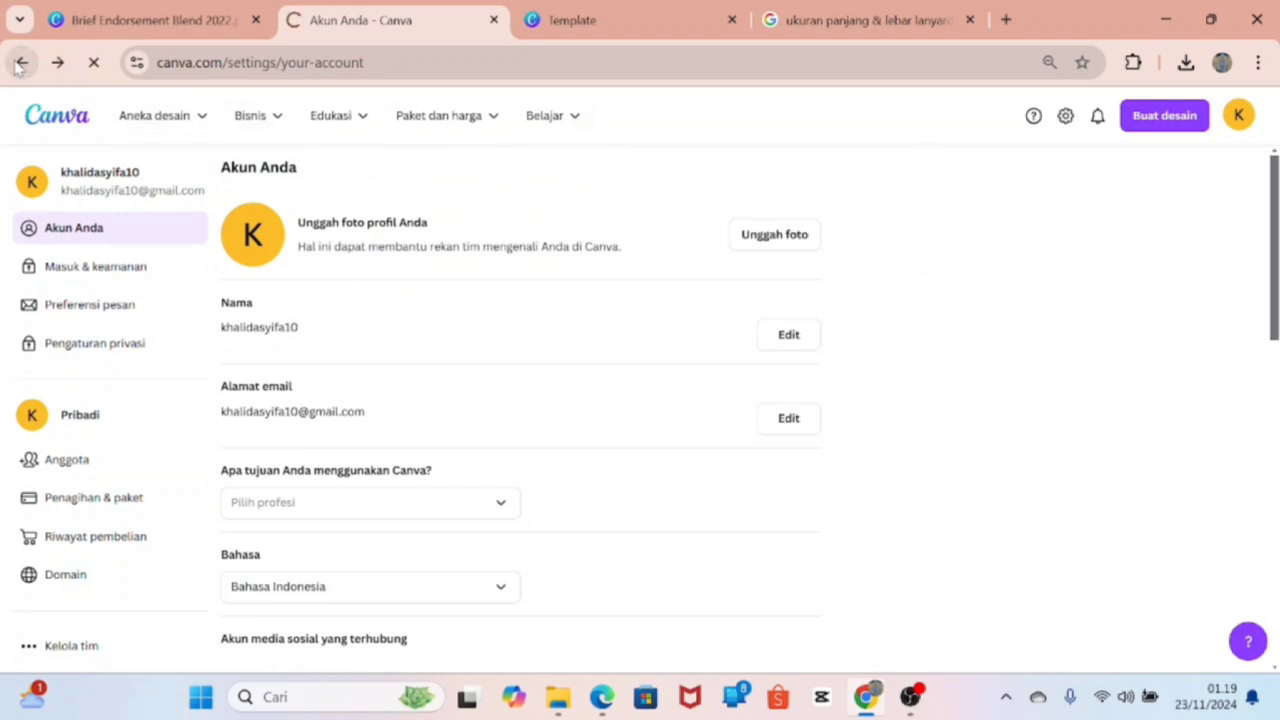